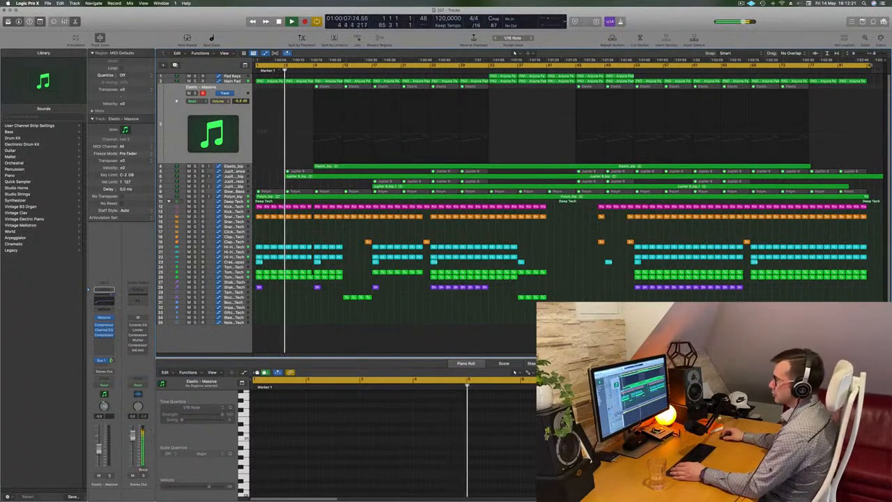
# - Look through the Jupiter 8 and Elastic tracks during playback and listen to the Elastic_bip track in solo
pyautogui.click(240, 177)
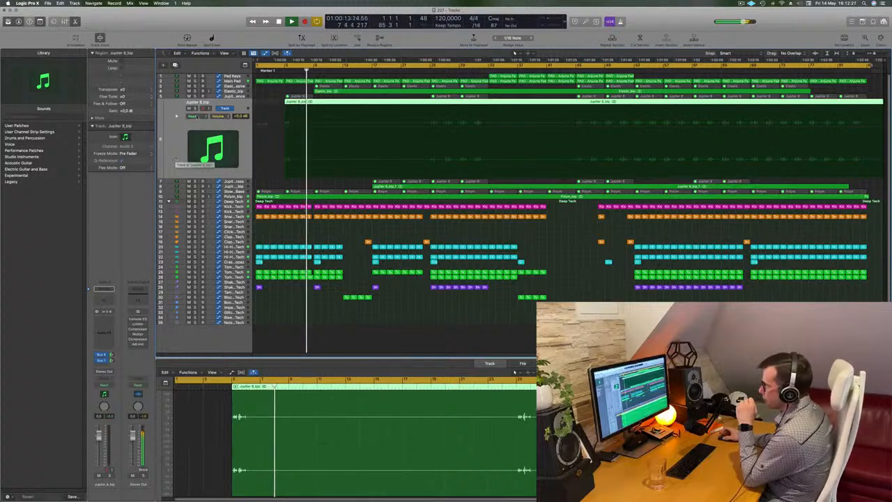
pyautogui.click(235, 96)
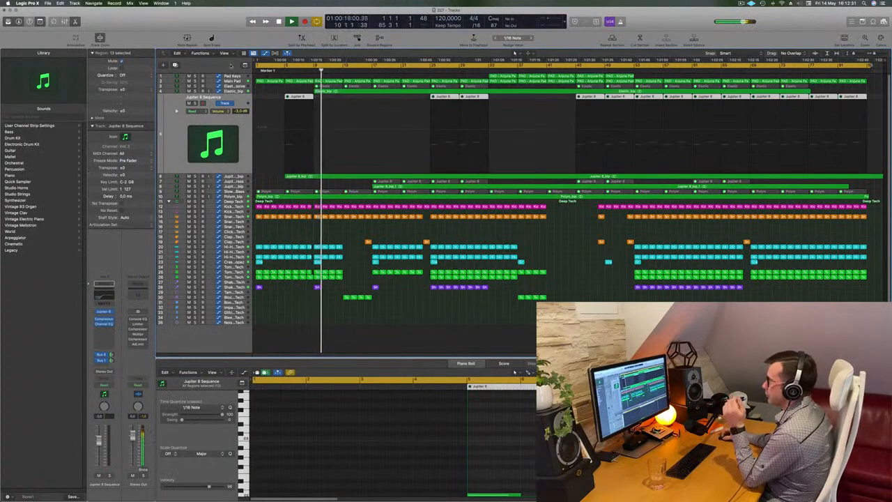
pyautogui.click(237, 86)
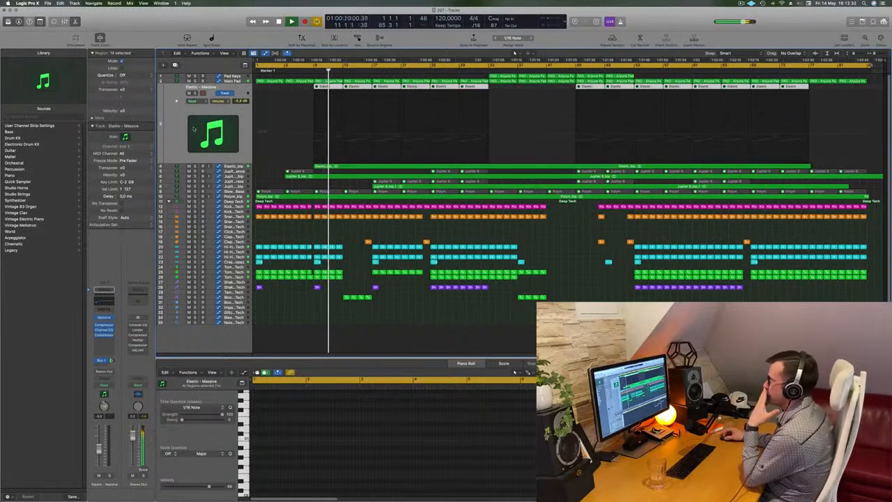
pyautogui.click(237, 168)
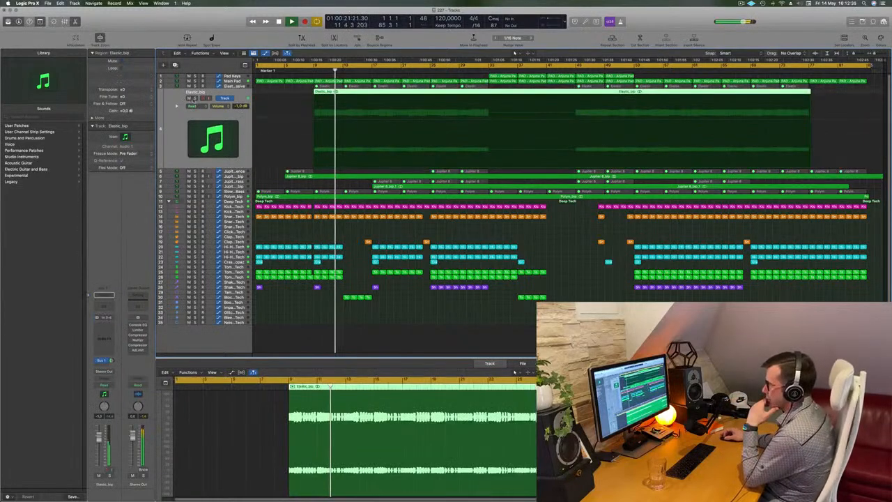
pyautogui.click(195, 99)
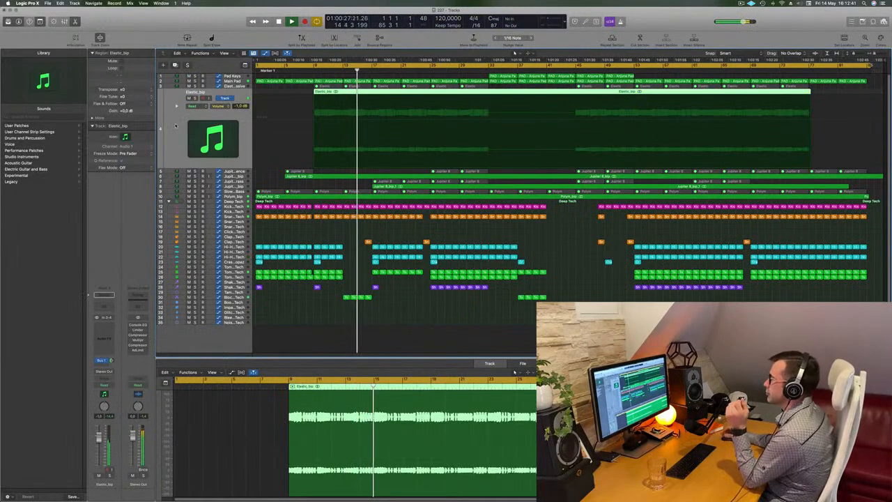
# - Listen to the Main Pad track in solo, then restore the full mix
pyautogui.click(238, 81)
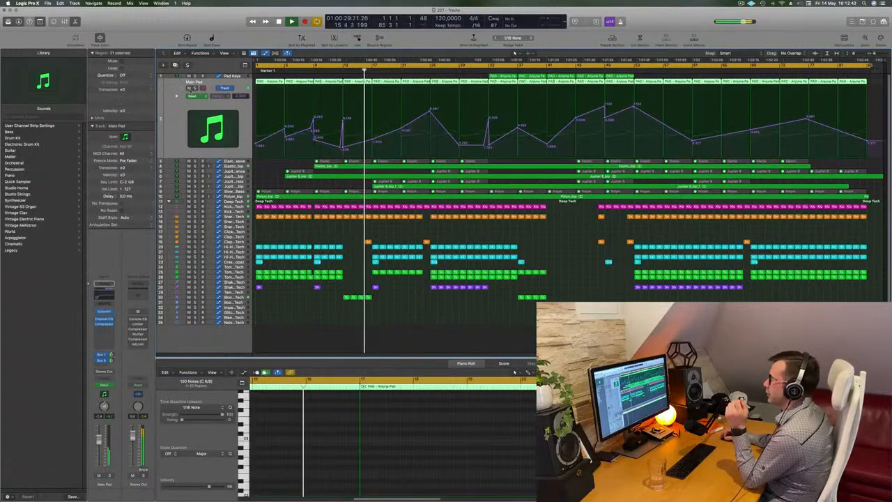
pyautogui.hotkey('ctrl', 's')
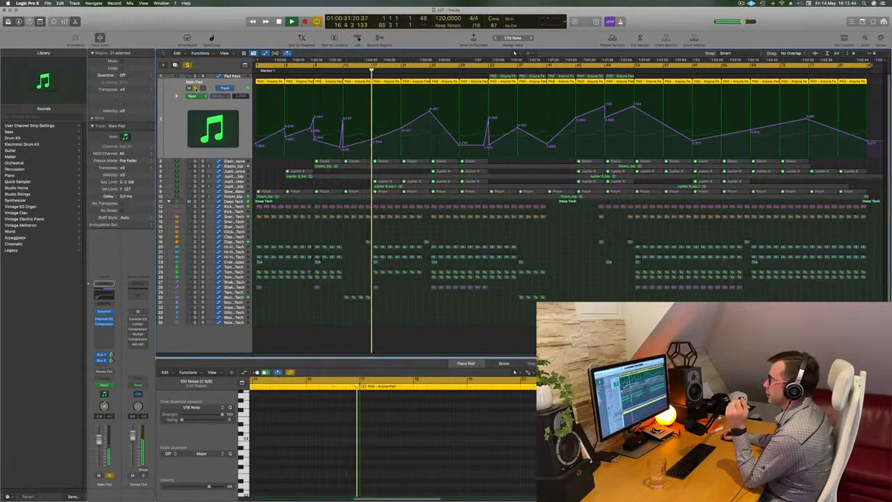
pyautogui.hotkey('ctrl', 's')
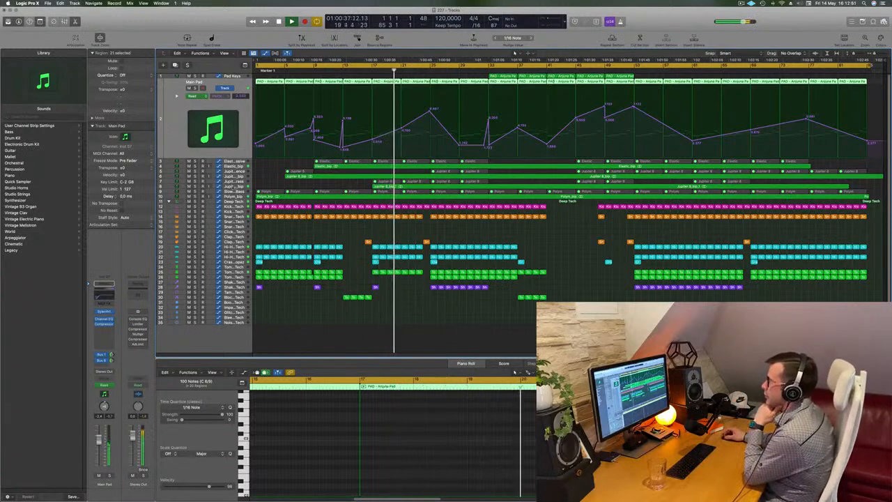
# - Solo the second bounced Jupiter 8 track, whose region starts at bar 17, for a listen and unsolo it
pyautogui.click(233, 186)
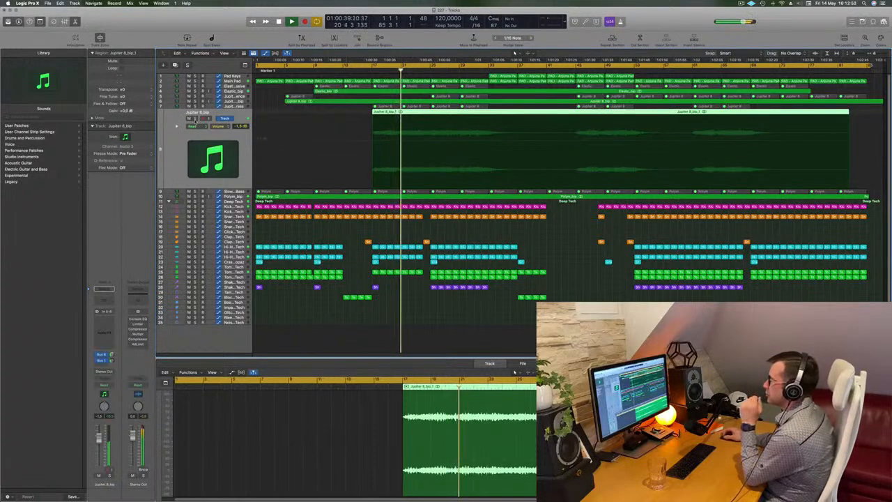
pyautogui.hotkey('ctrl', 's')
pyautogui.hotkey('ctrl', 's')
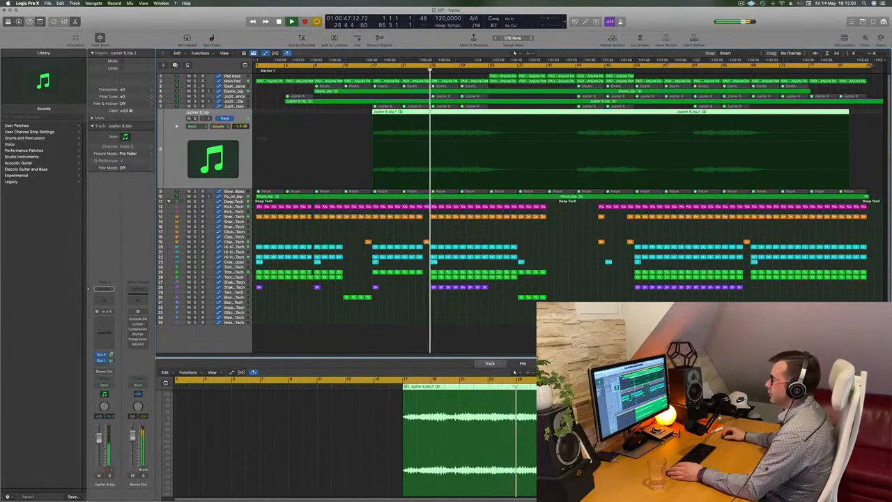
# - Select the Polym_bip track, listen to it in solo and unsolo it
pyautogui.press('Down')
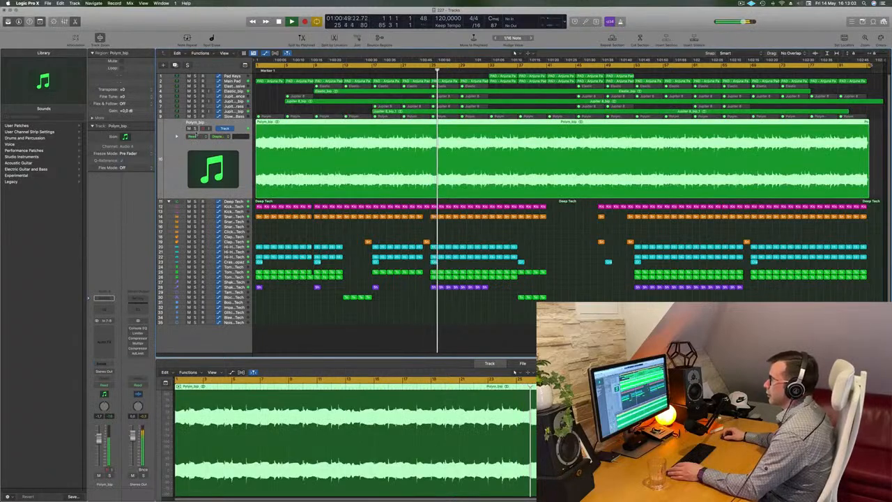
pyautogui.press('s')
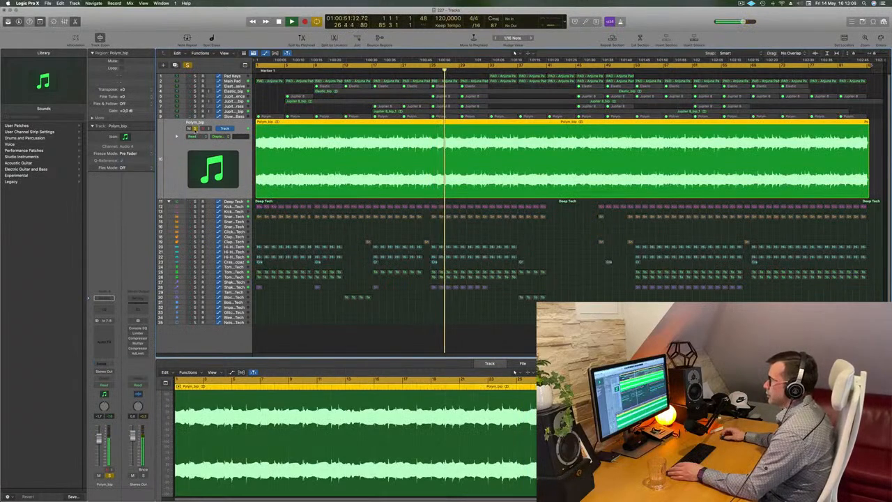
pyautogui.press('s')
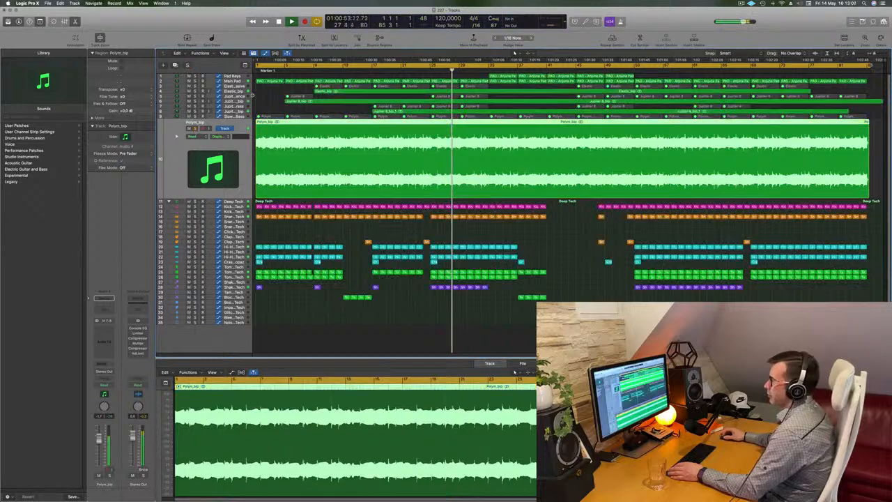
# - View the PolyM instrument of the Slow Brassy Bass track and listen to Polym_bip in solo once more
pyautogui.press('Down')
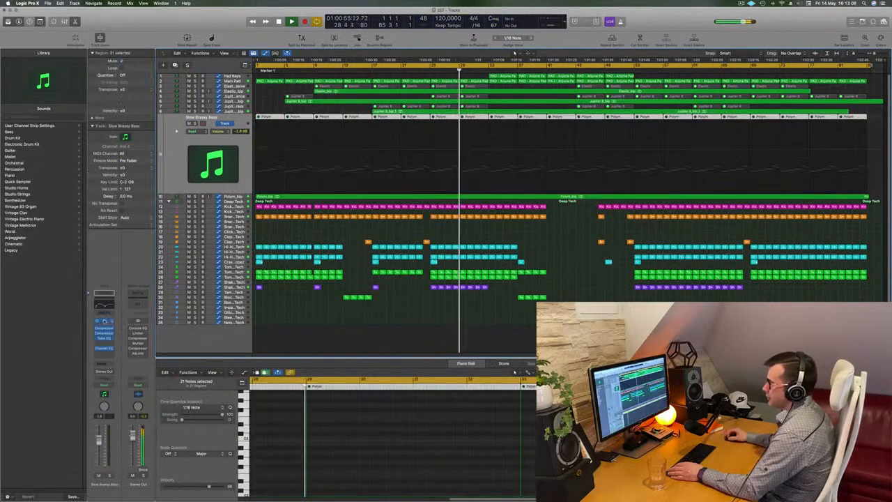
pyautogui.press('v')
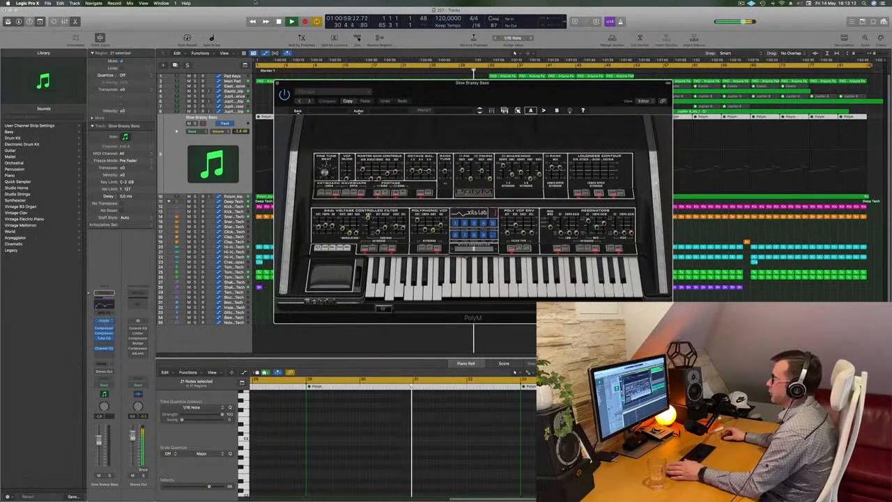
pyautogui.press('v')
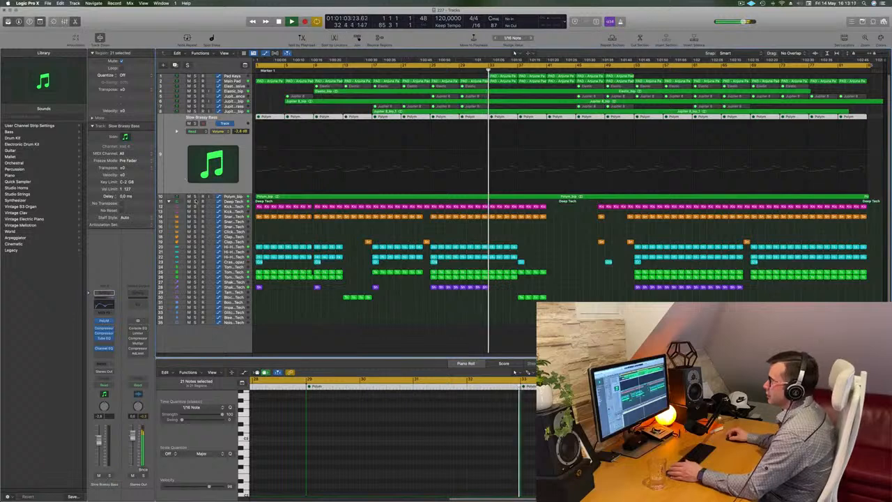
pyautogui.press('s')
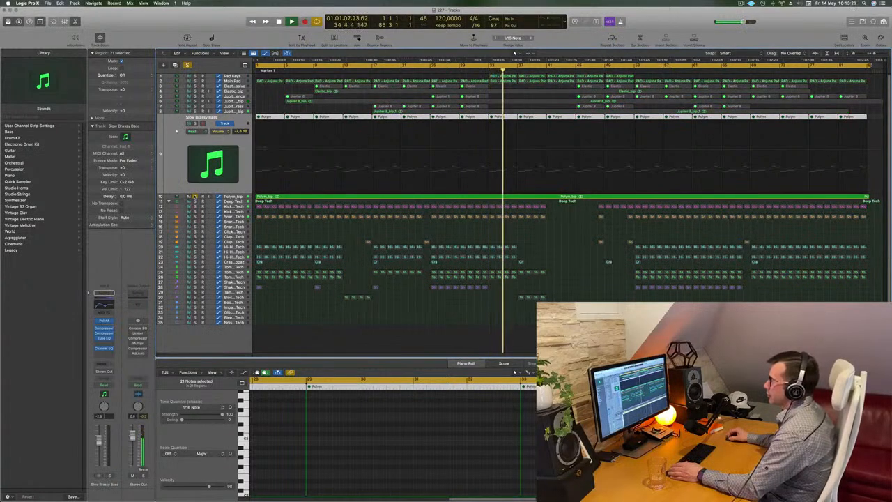
pyautogui.press('s')
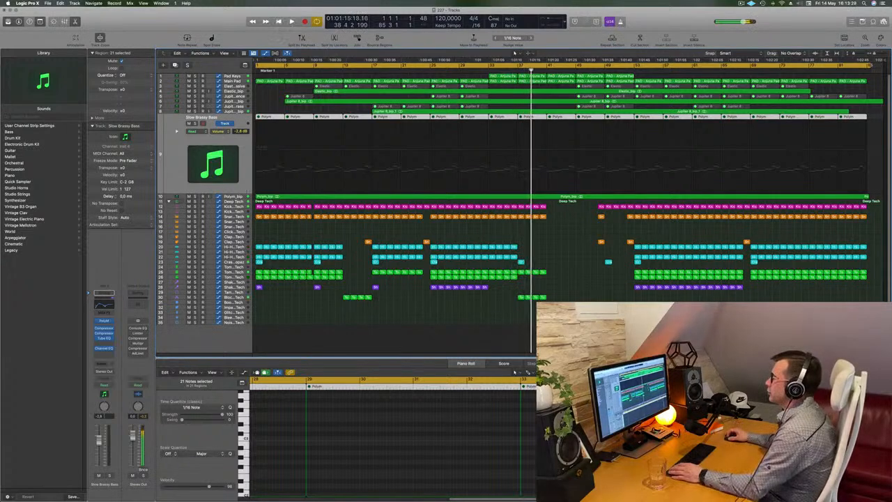
# - Delete the audio region on the Polym_bip track and unmute all MIDI regions on the Slow Brassy Bass track
pyautogui.click(237, 198)
pyautogui.press('Delete')
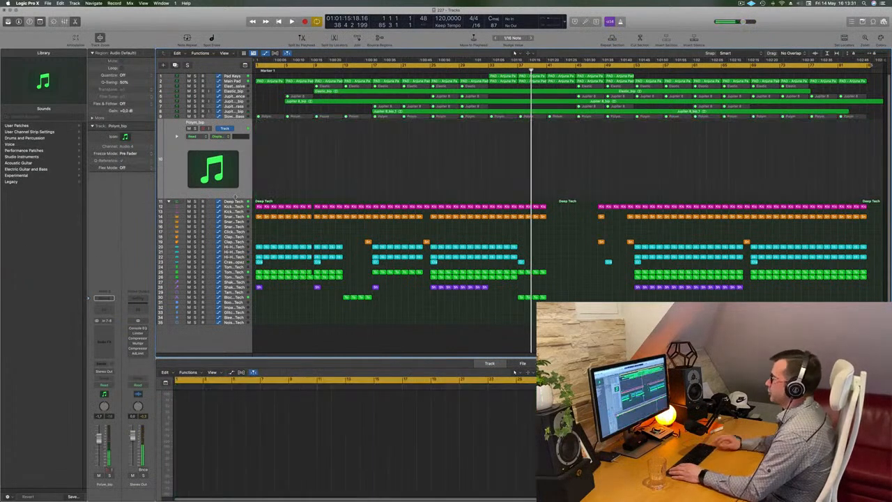
pyautogui.click(237, 117)
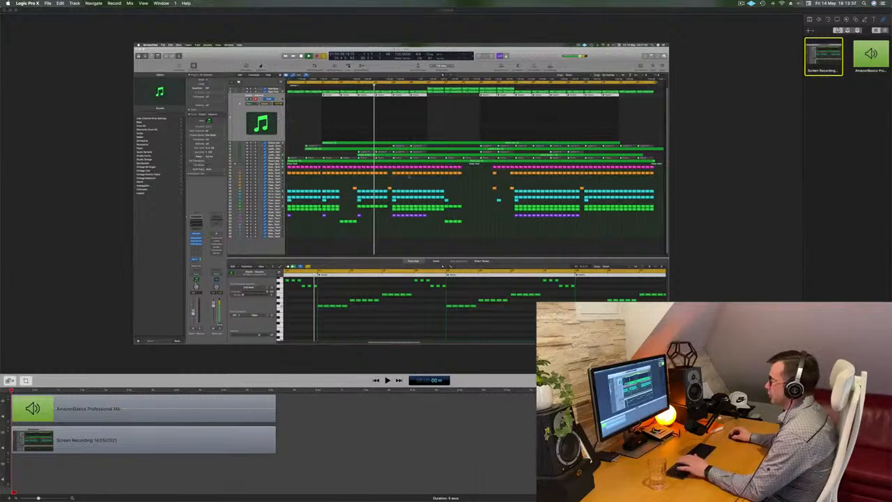
pyautogui.moveTo(436, 496)
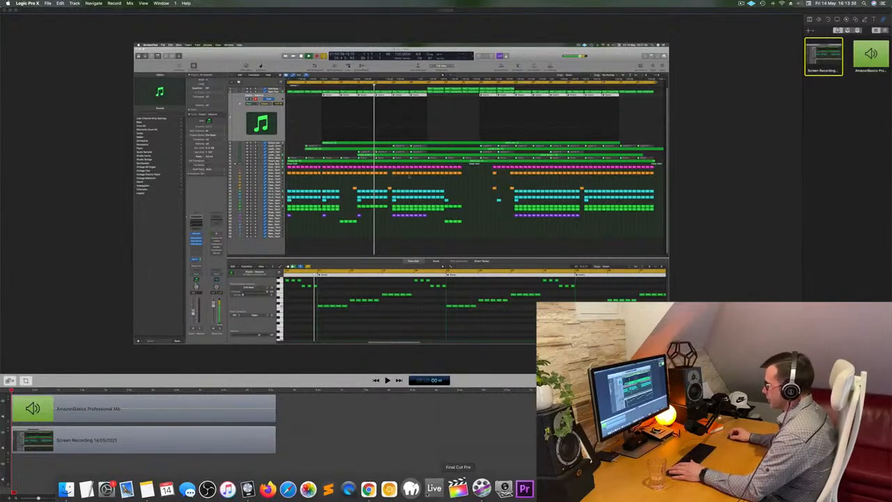
pyautogui.click(248, 489)
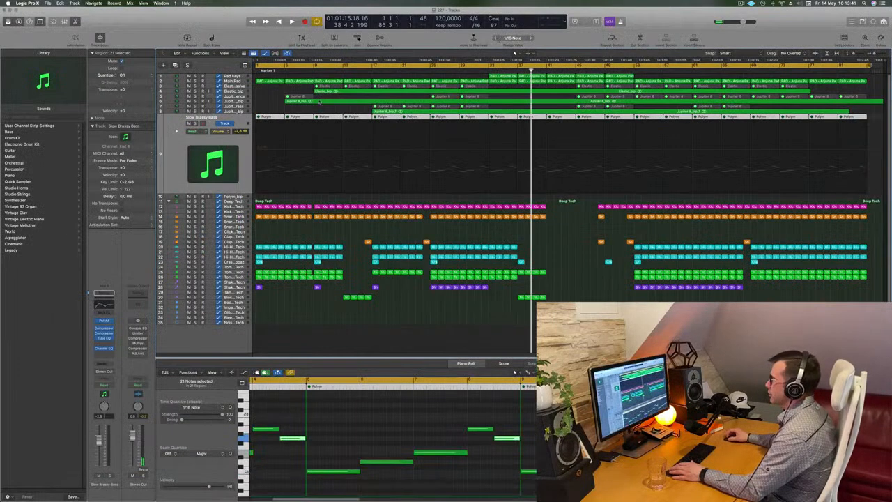
pyautogui.rightClick(356, 117)
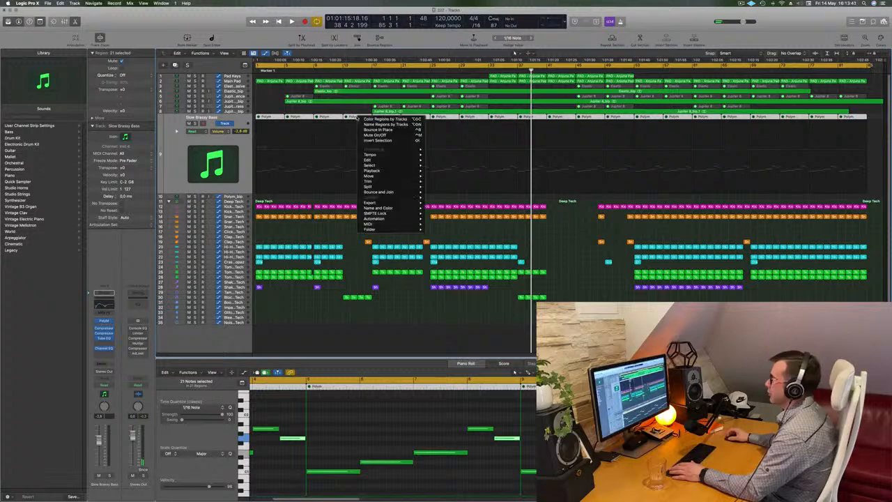
pyautogui.click(388, 135)
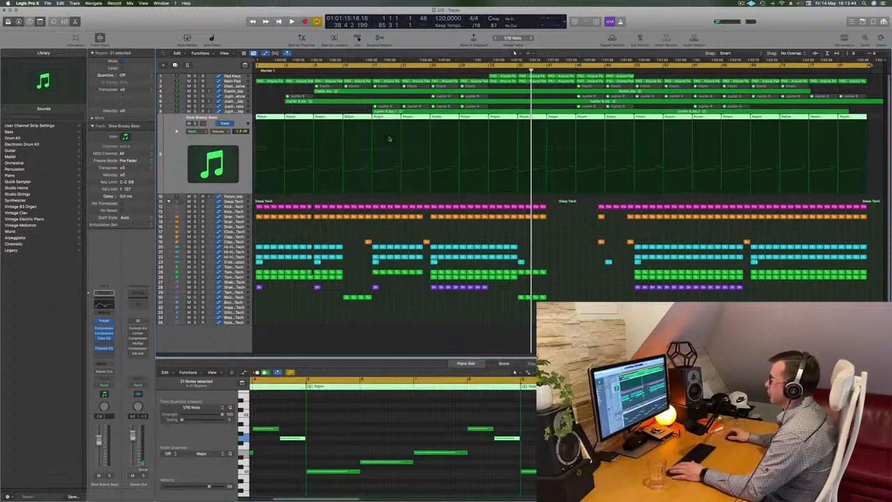
# - Deselect the regions and play the arrangement from the start with the unmuted bass
pyautogui.click(413, 198)
pyautogui.press('Return')
pyautogui.press('space')
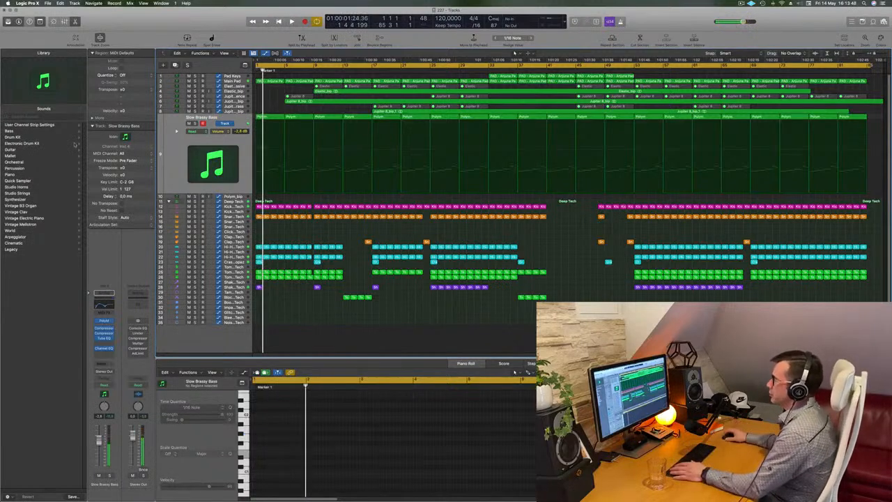
# - Set the cycle range from bar 1 to bar 9 and repeat that section three times across all tracks
pyautogui.press('Return')
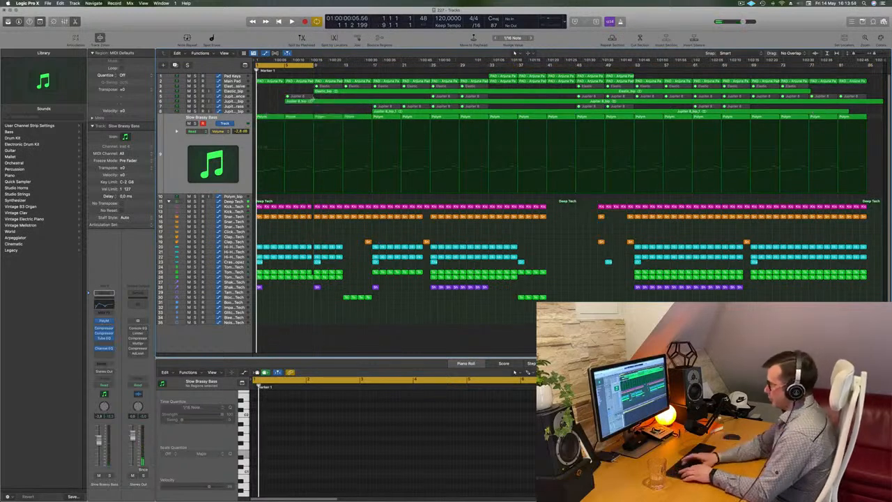
pyautogui.press('ctrl+super+r')
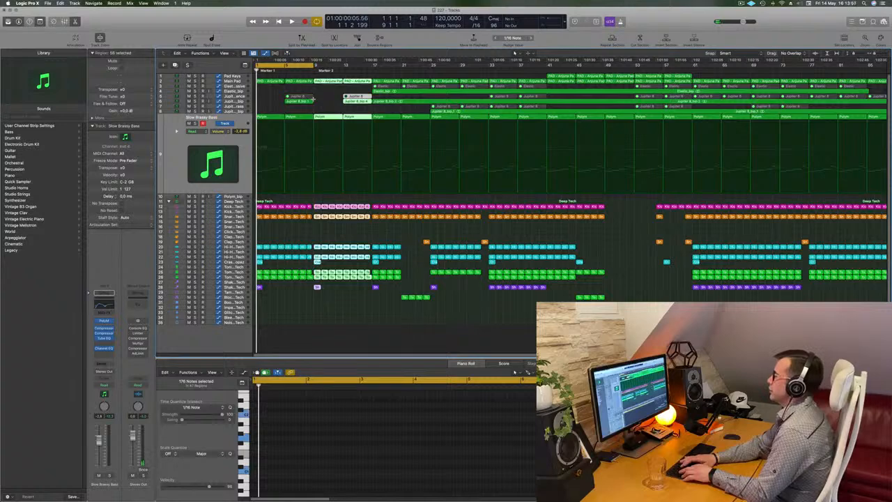
pyautogui.press('ctrl+super+r')
pyautogui.press('ctrl+super+r')
# - Delete every note except the first in the first Polym region of the Slow Brassy Bass track
pyautogui.press('space')
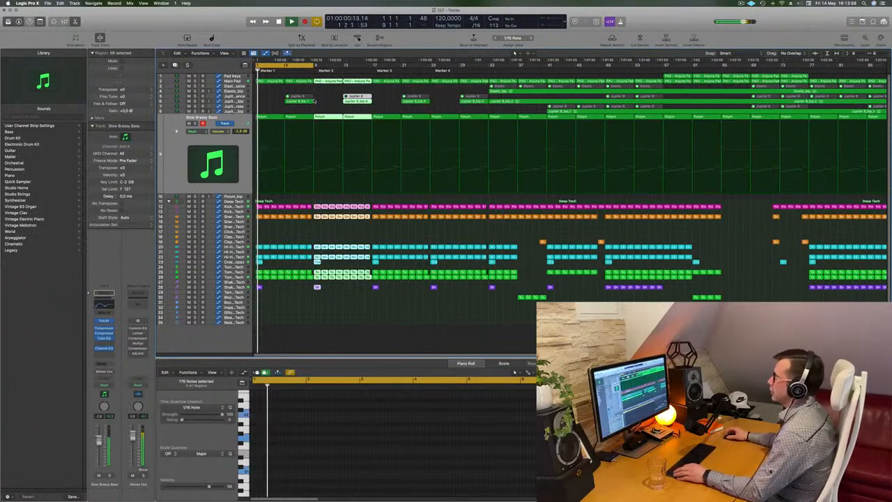
pyautogui.scroll(5, 274, 108)
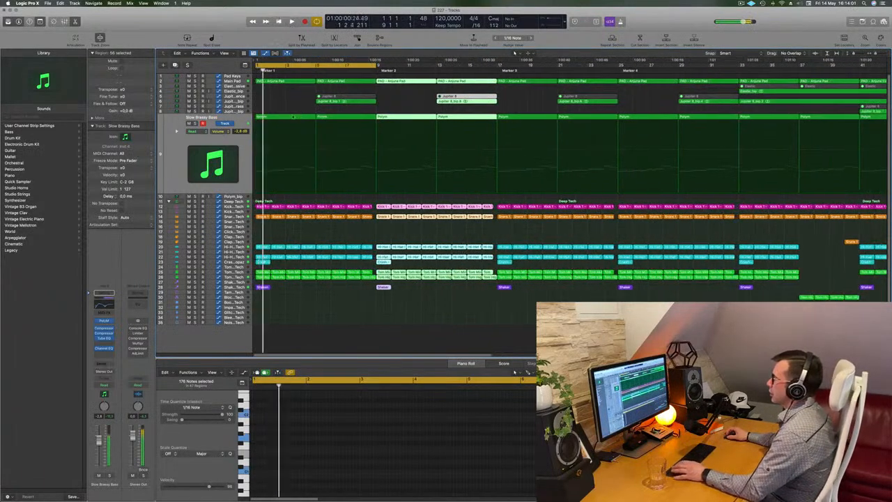
pyautogui.press('space')
pyautogui.click(288, 186)
pyautogui.moveTo(339, 480); pyautogui.dragTo(467, 402)
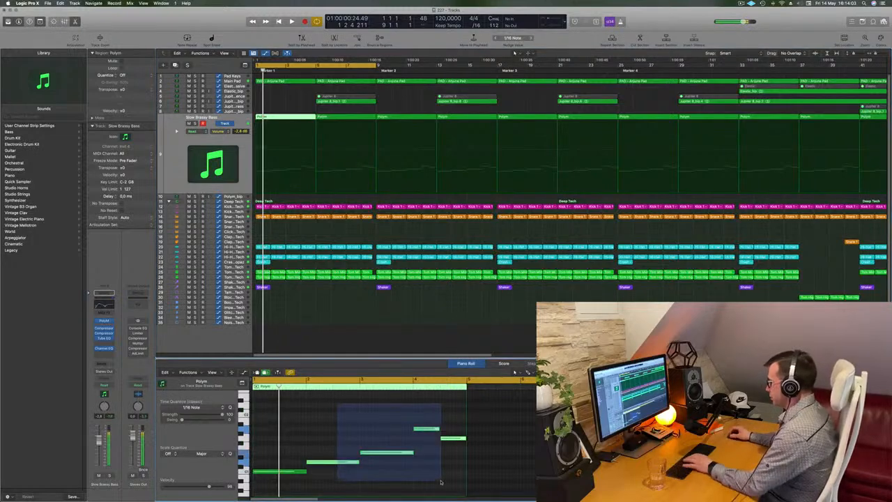
pyautogui.press('Delete')
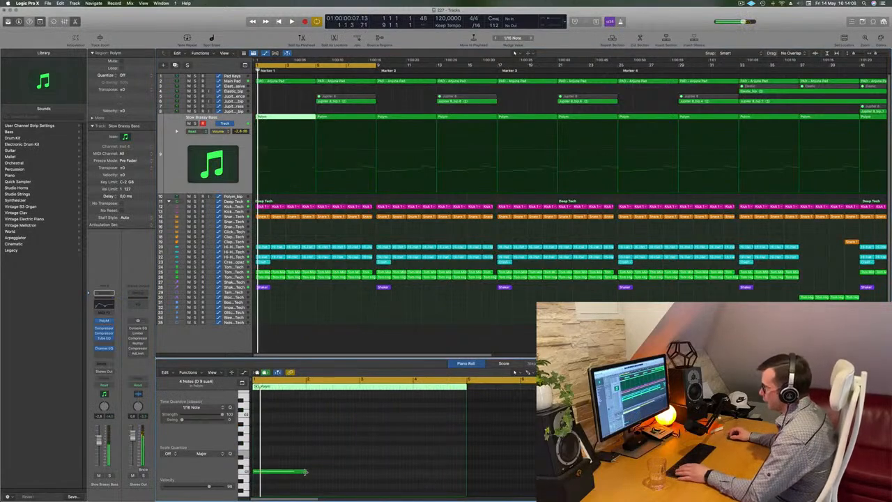
# - Shorten the remaining bass note to slightly under one bar and copy it to bars 2, 3 and 4 at the same pitch
pyautogui.moveTo(304, 472); pyautogui.dragTo(342, 475)
pyautogui.moveTo(383, 460)
pyautogui.mouseDown()
pyautogui.moveTo(272, 473)
pyautogui.moveTo(378, 477)
pyautogui.mouseUp()
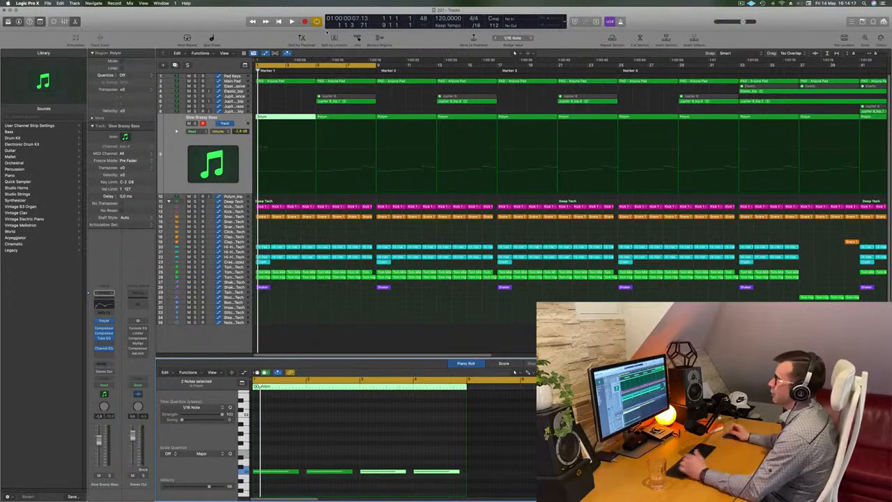
pyautogui.click(298, 100)
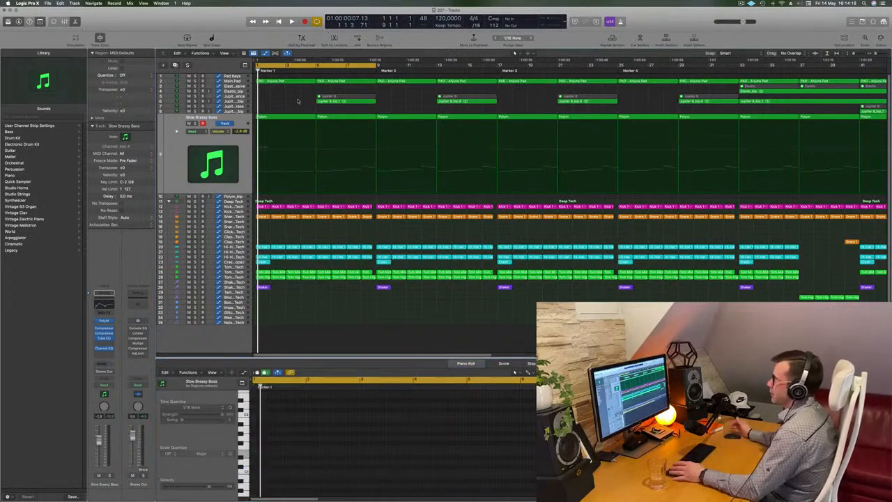
# - Replace the Polym region at bar 5 on the Slow Brassy Bass track with a copy of the simplified first region
pyautogui.press('space')
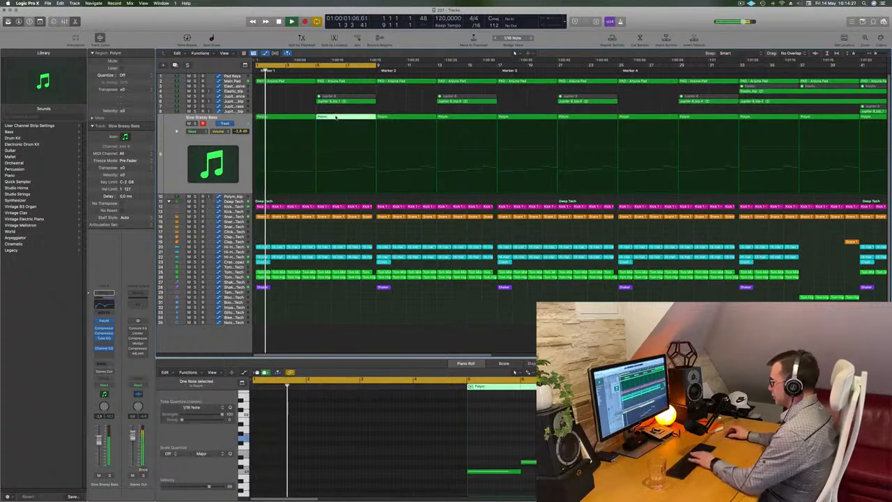
pyautogui.click(303, 117)
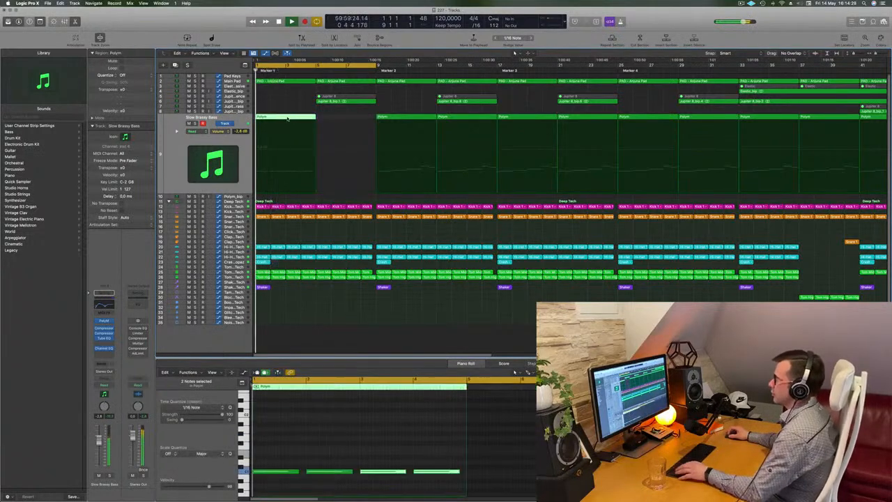
pyautogui.moveTo(307, 121); pyautogui.dragTo(365, 120)
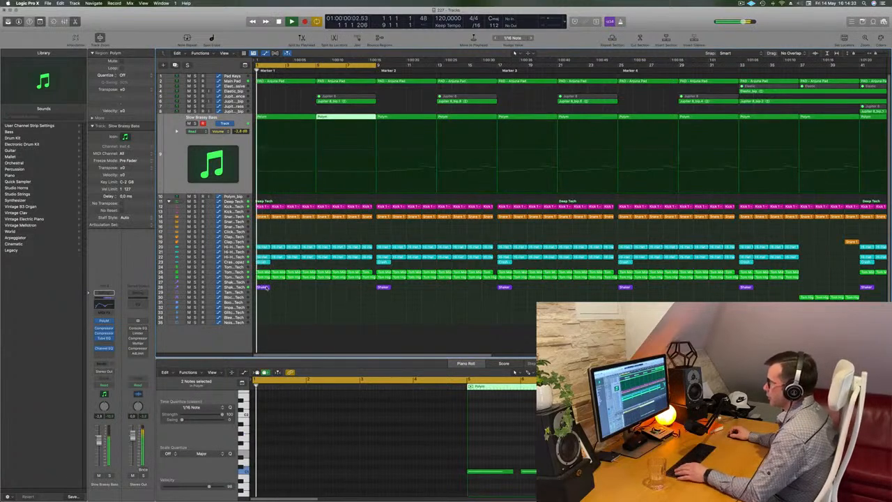
# - Repeat the Shaker region at bar 1 seven times and trim the last copy to end just before bar 9
pyautogui.click(263, 287)
pyautogui.press('super+r')
pyautogui.press('super+r')
pyautogui.press('super+r')
pyautogui.press('super+r')
pyautogui.press('super+r')
pyautogui.press('super+r')
pyautogui.press('super+r')
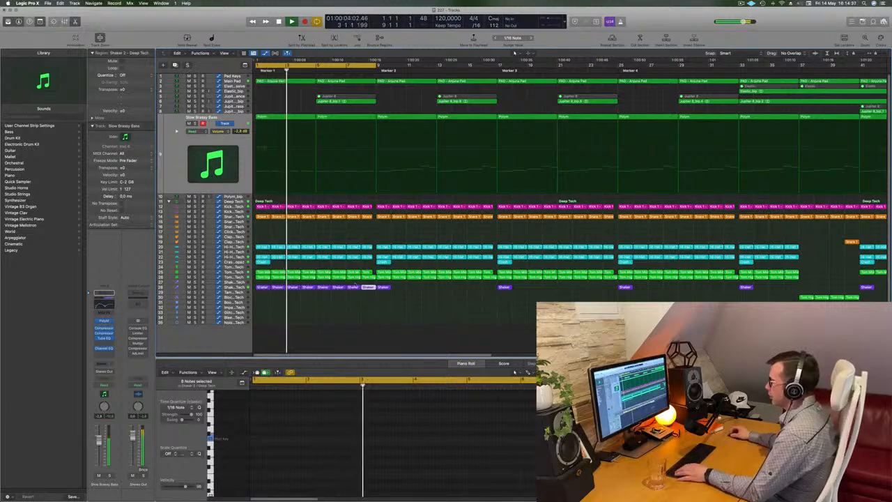
pyautogui.moveTo(375, 287); pyautogui.dragTo(371, 287)
pyautogui.press('Return')
# - Delete all notes except the first in the first Main Pad region and lengthen that note to fill the four bars
pyautogui.click(232, 81)
pyautogui.press('Return')
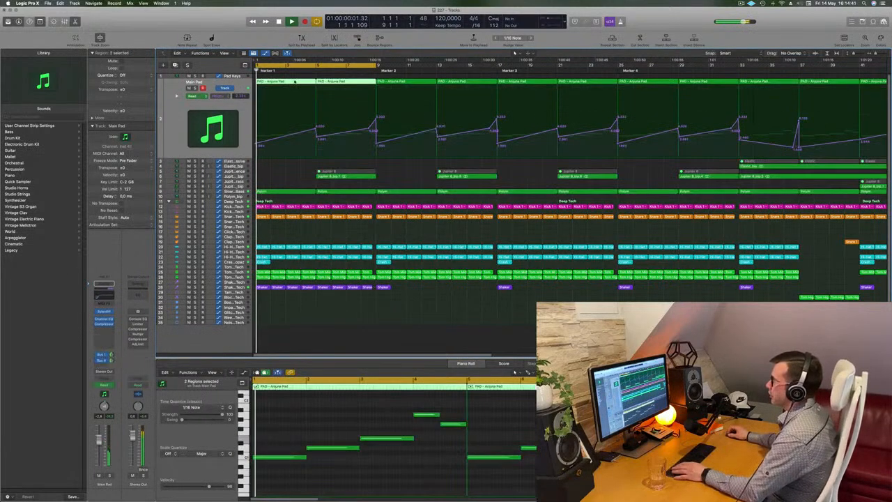
pyautogui.click(301, 76)
pyautogui.click(301, 81)
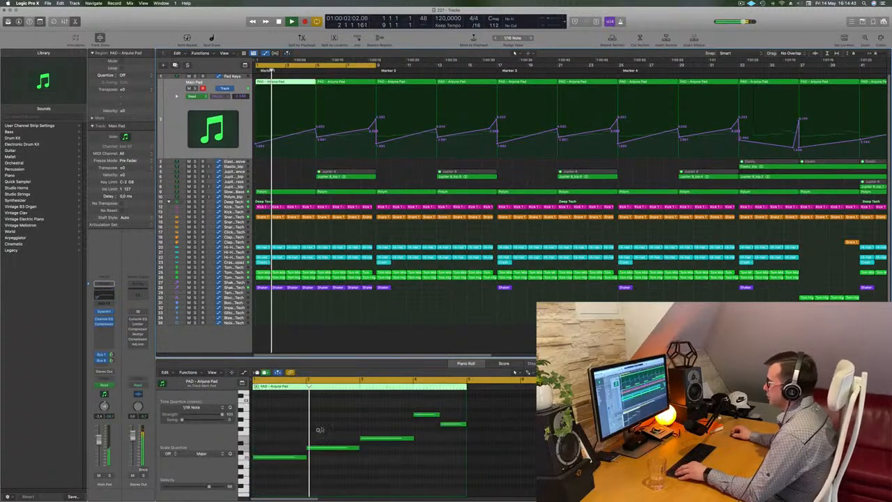
pyautogui.moveTo(337, 402); pyautogui.dragTo(459, 475)
pyautogui.press('Delete')
pyautogui.press('Return')
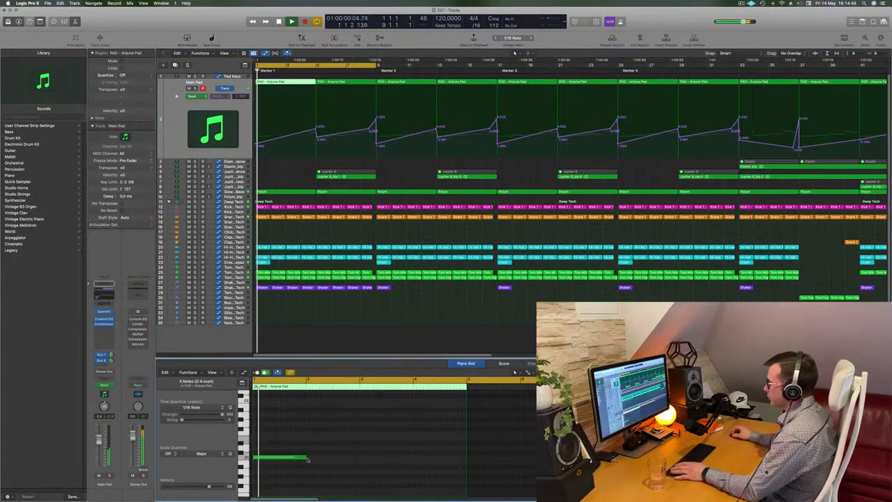
pyautogui.moveTo(305, 457); pyautogui.dragTo(465, 457)
# - Lower the Main Pad automation peaks at bars 5 and 9 to flatten the curve's jumps
pyautogui.moveTo(316, 129); pyautogui.dragTo(316, 134)
pyautogui.click(316, 137)
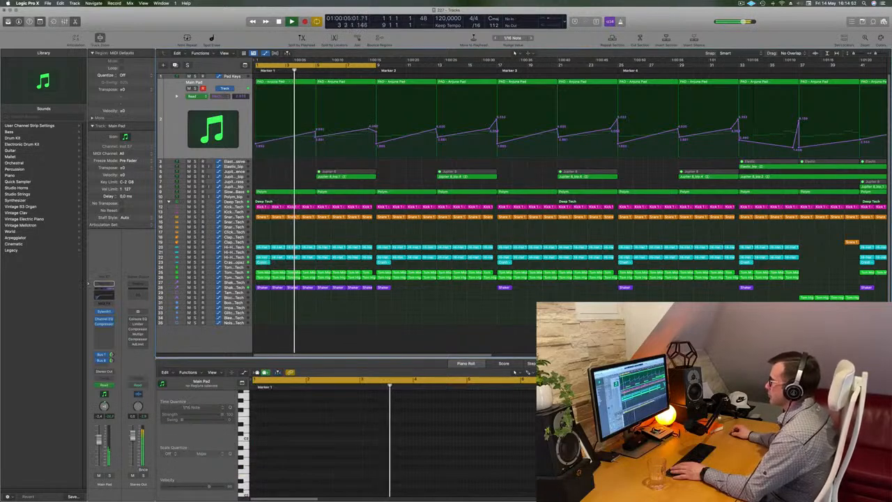
pyautogui.moveTo(374, 119); pyautogui.dragTo(376, 129)
pyautogui.scroll(4, 356, 138)
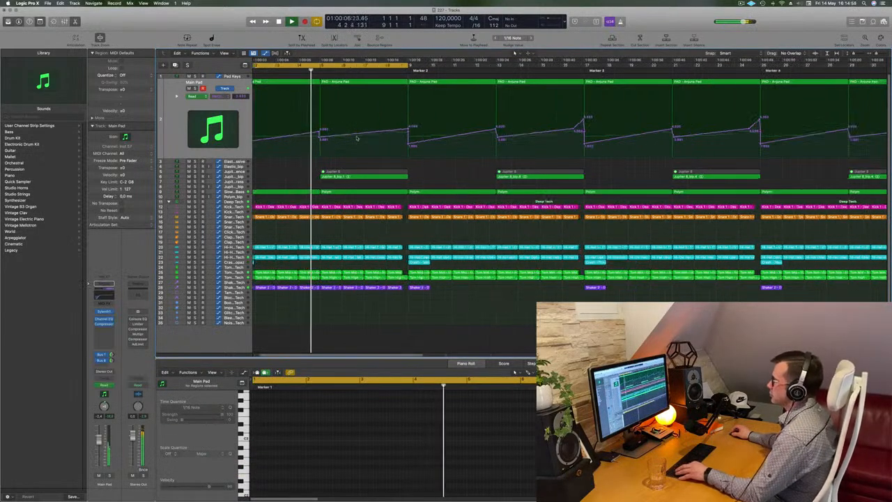
pyautogui.scroll(-3, 356, 137)
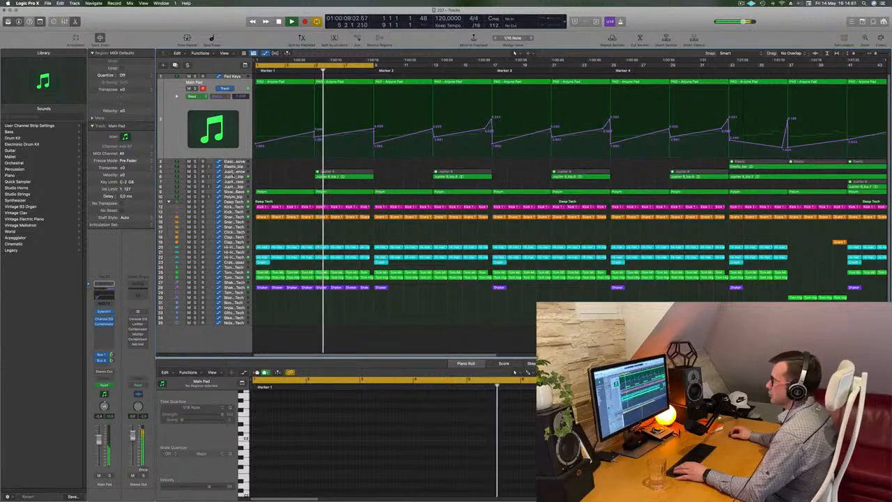
# - Replace the Main Pad region at bar 5 with a copy of the simplified one-note region from bar 1
pyautogui.click(233, 176)
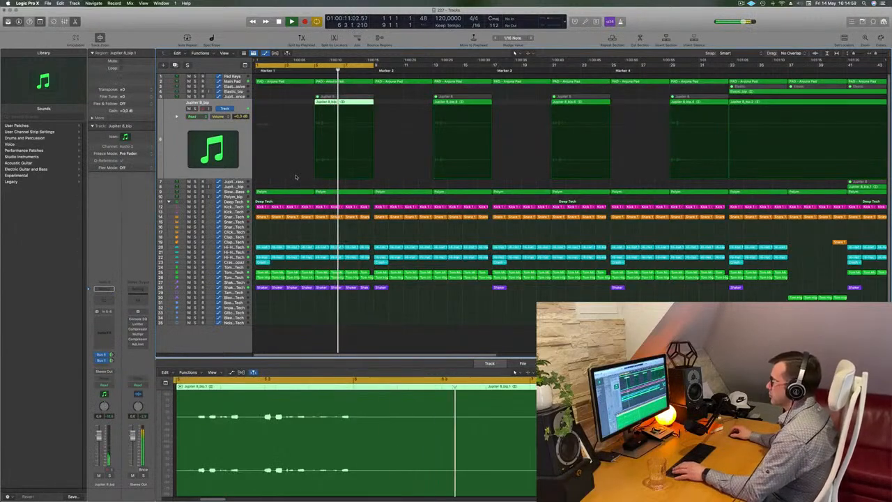
pyautogui.scroll(1, 409, 79)
pyautogui.press('Return')
pyautogui.click(347, 83)
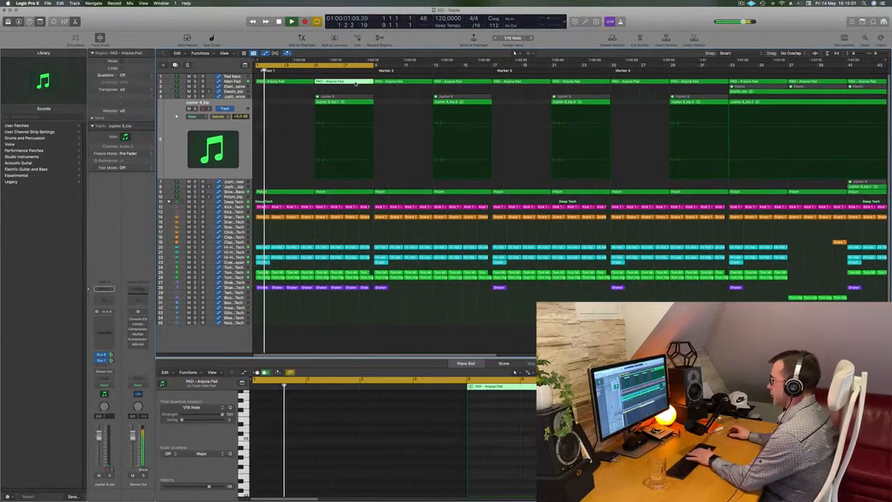
pyautogui.press('BackSpace')
pyautogui.click(324, 81)
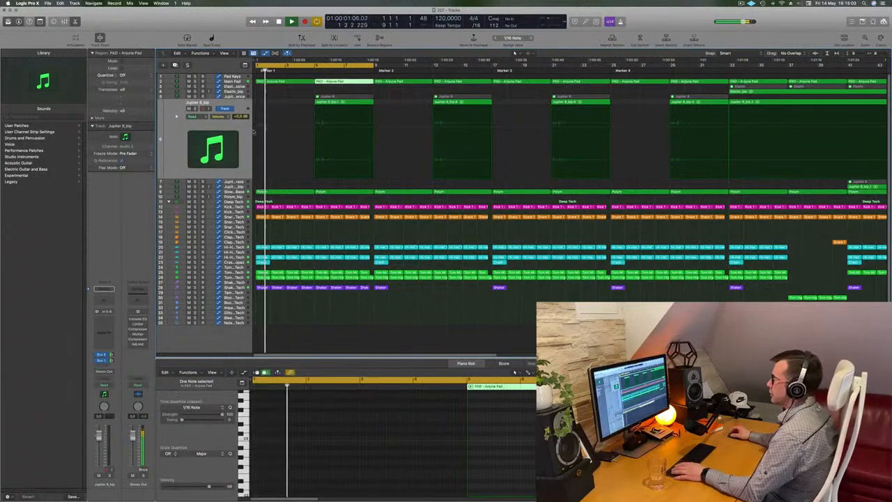
pyautogui.press('Return')
# - Select the Slow Brassy Bass track and extend the cycle range to bar 17
pyautogui.click(233, 192)
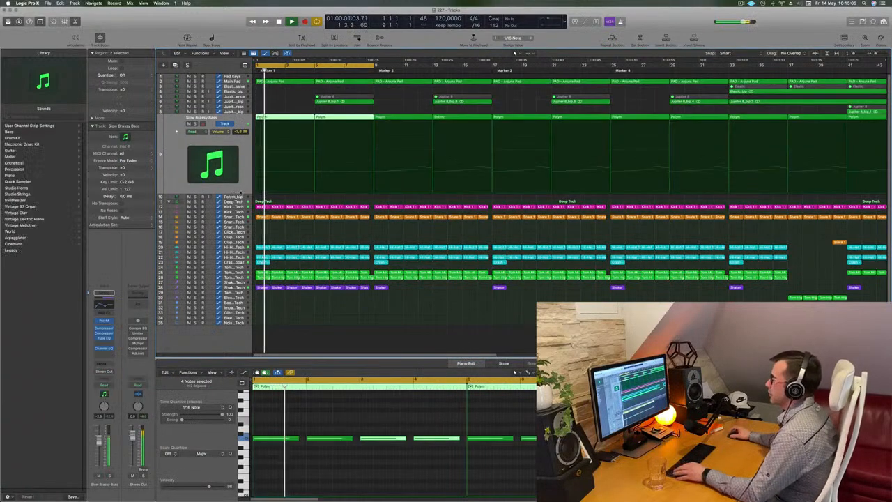
pyautogui.press('super+Left')
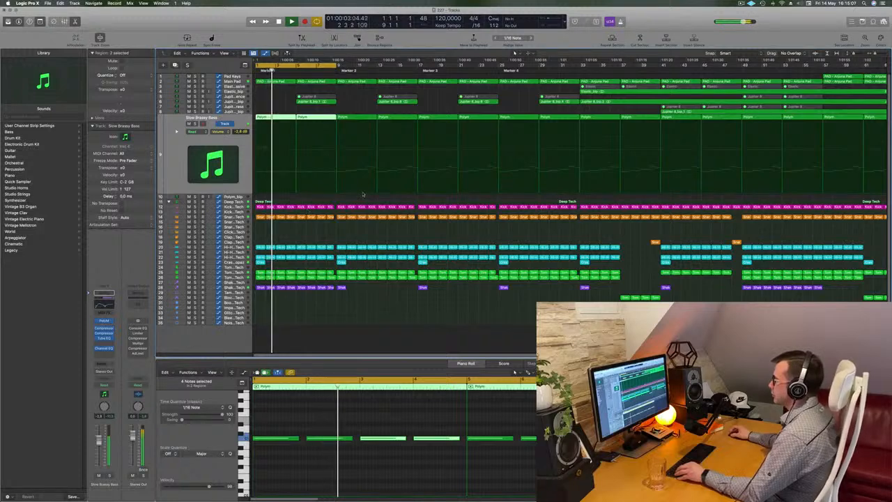
pyautogui.scroll(1, 373, 214)
pyautogui.scroll(-1, 418, 139)
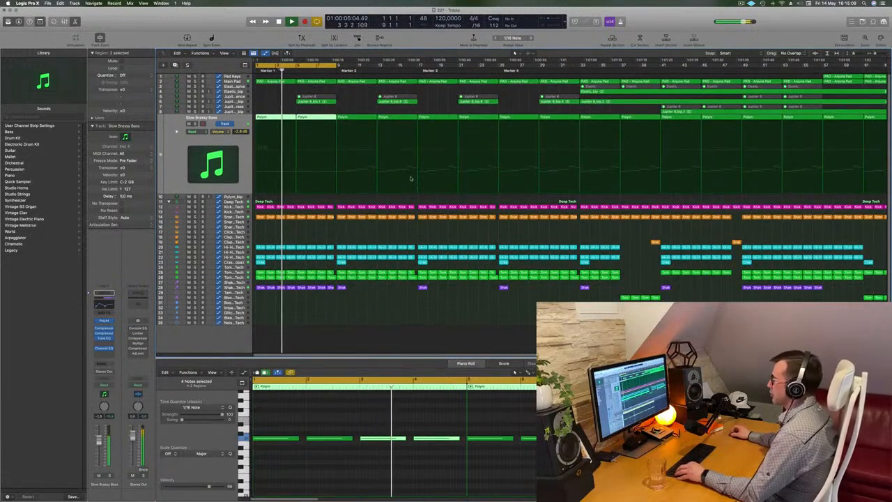
pyautogui.scroll(2, 458, 186)
pyautogui.scroll(-2, 448, 187)
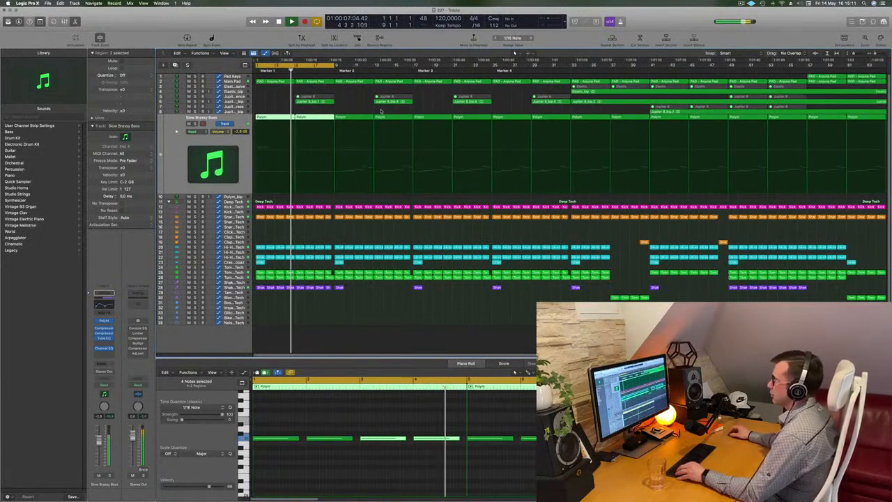
pyautogui.scroll(3, 409, 162)
pyautogui.scroll(-2, 377, 98)
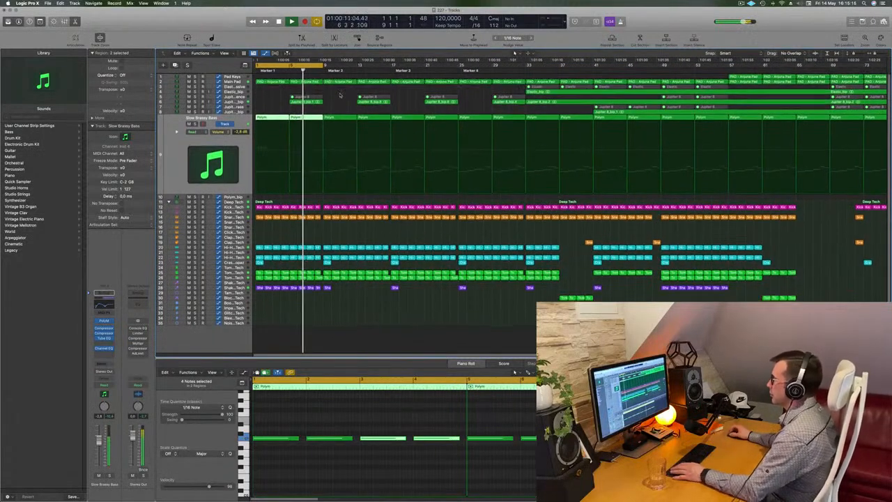
pyautogui.moveTo(324, 65); pyautogui.dragTo(341, 79)
# - Delete the Main Pad and Slow Brassy Bass regions between bars 9 and 17
pyautogui.click(336, 90)
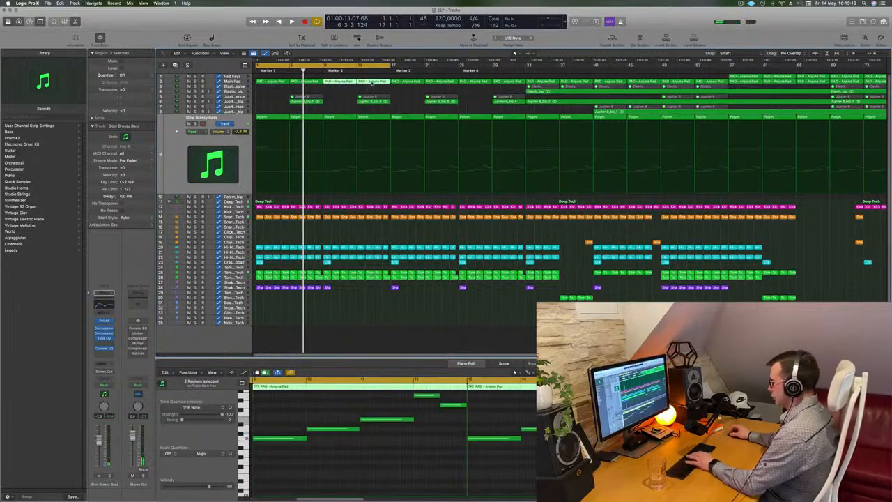
pyautogui.press('BackSpace')
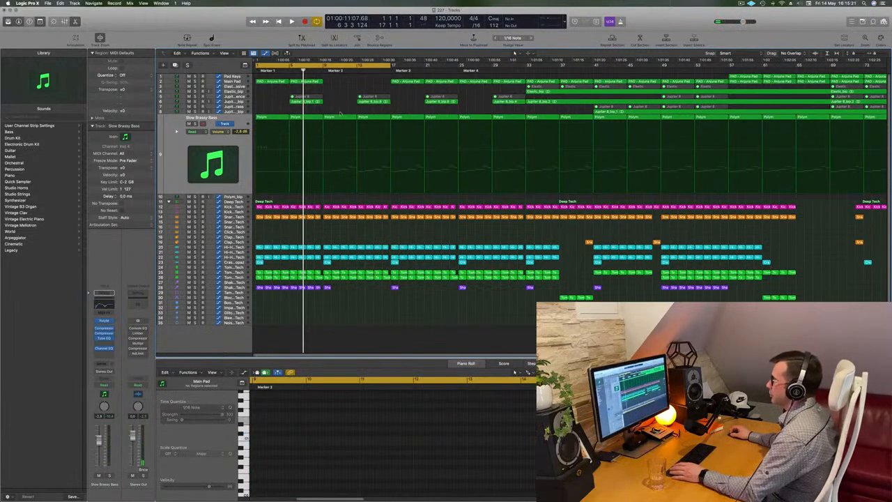
pyautogui.click(355, 117)
pyautogui.press('Delete')
# - Repeat the simplified Main Pad and Slow Brassy Bass regions of bars 1 to 9 into bars 9 to 17 and start playback
pyautogui.moveTo(331, 84); pyautogui.dragTo(264, 81)
pyautogui.press('super+r')
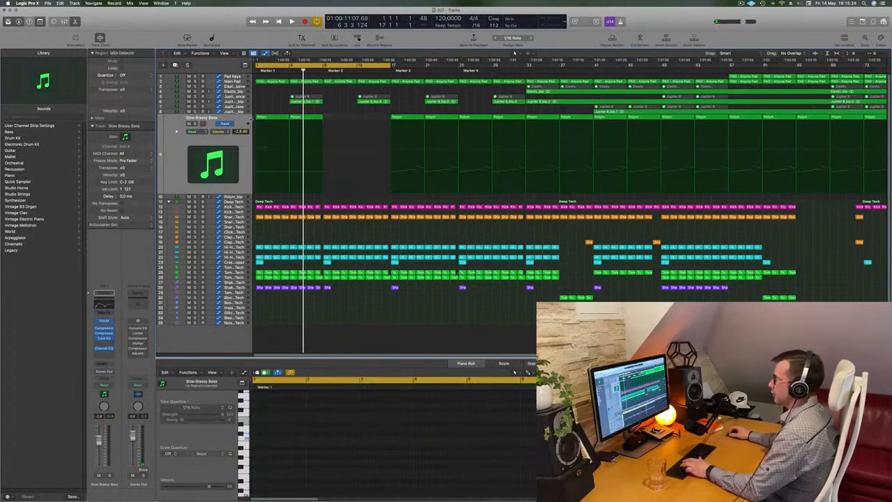
pyautogui.click(251, 118)
pyautogui.press('super+r')
pyautogui.press('space')
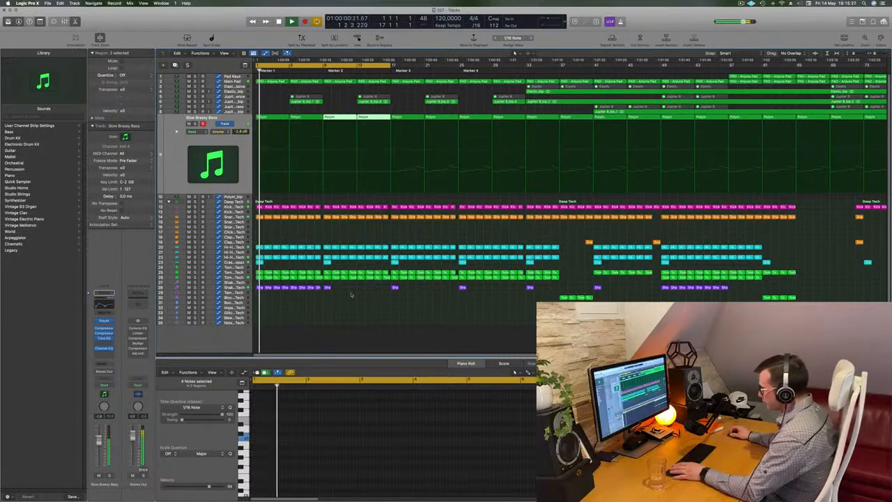
# - Repeat the Shaker region at bar 9 seven times and trim the last copy to end just before bar 17
pyautogui.click(327, 288)
pyautogui.moveTo(331, 296); pyautogui.dragTo(325, 295)
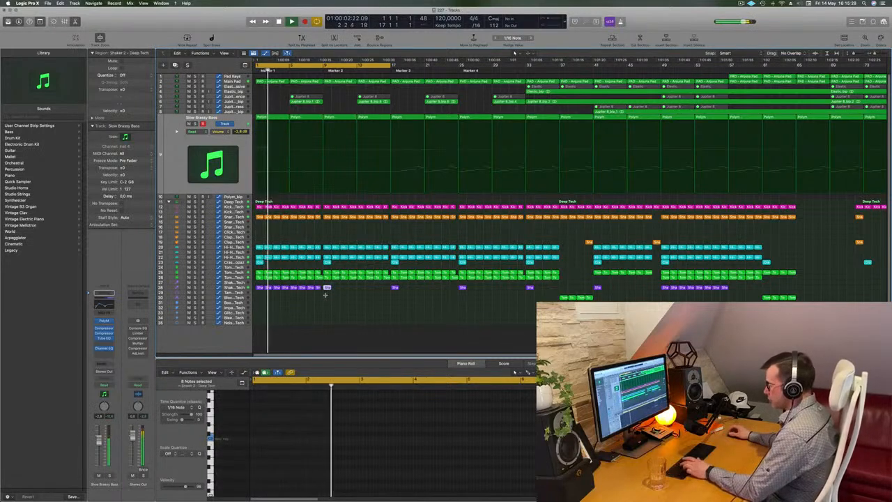
pyautogui.press('super+r')
pyautogui.press('super+r')
pyautogui.press('super+r')
pyautogui.press('super+r')
pyautogui.press('super+r')
pyautogui.press('super+r')
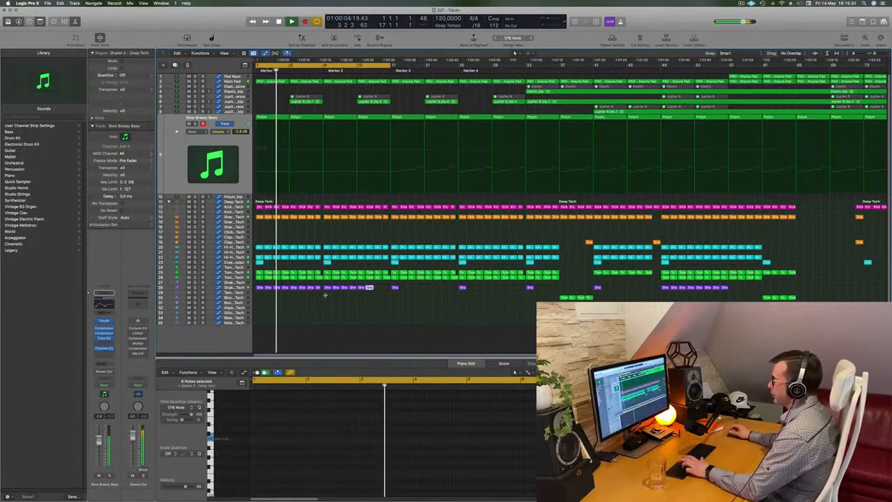
pyautogui.press('super+r')
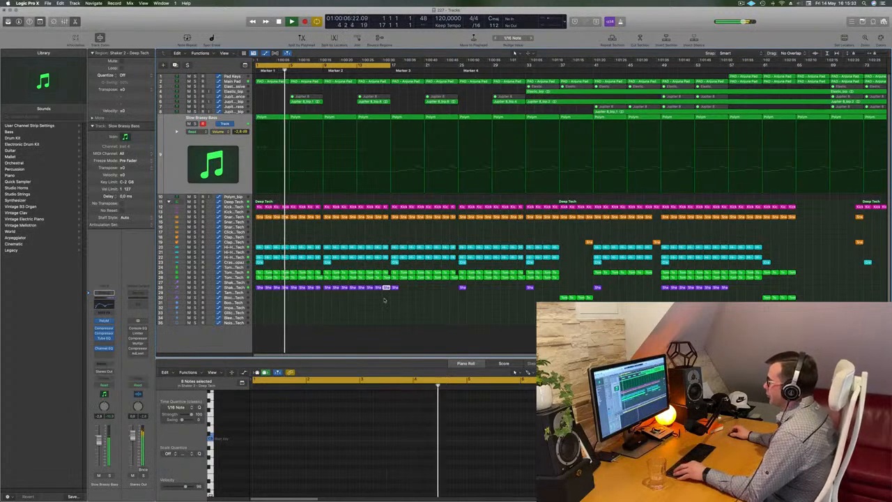
pyautogui.scroll(4, 383, 288)
pyautogui.press('super+Left')
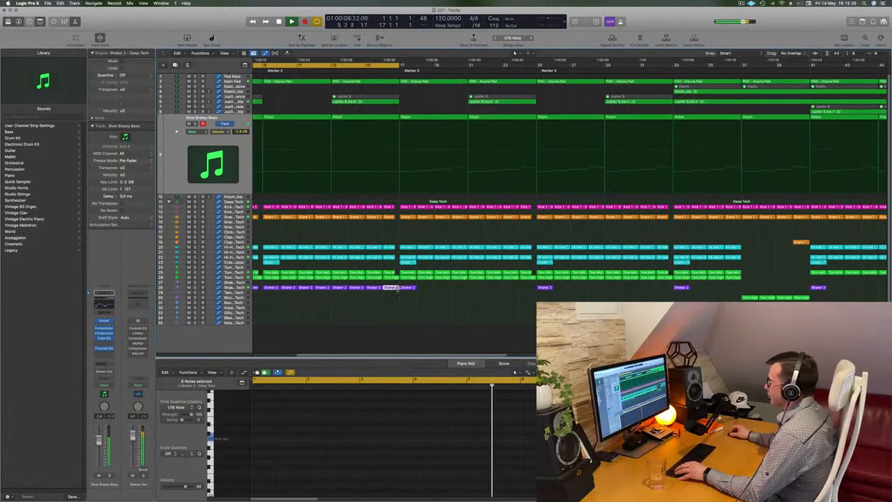
pyautogui.moveTo(397, 289); pyautogui.dragTo(395, 288)
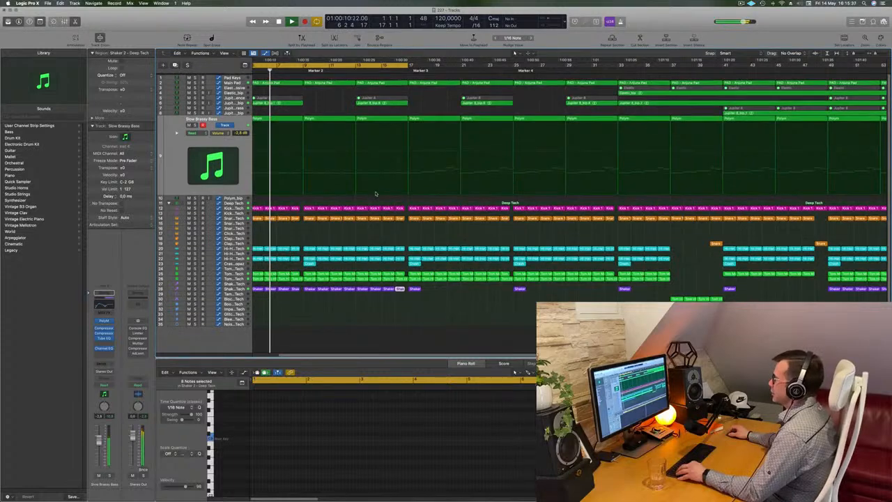
# - Copy the muted Elastic region at bar 33 on the Elastic - Massive track to bar 9 and play from the start
pyautogui.scroll(-5, 414, 133)
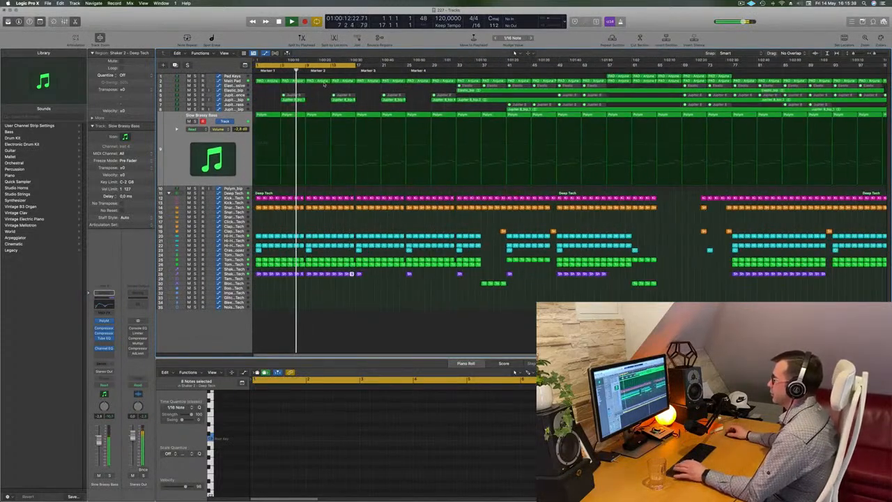
pyautogui.click(334, 91)
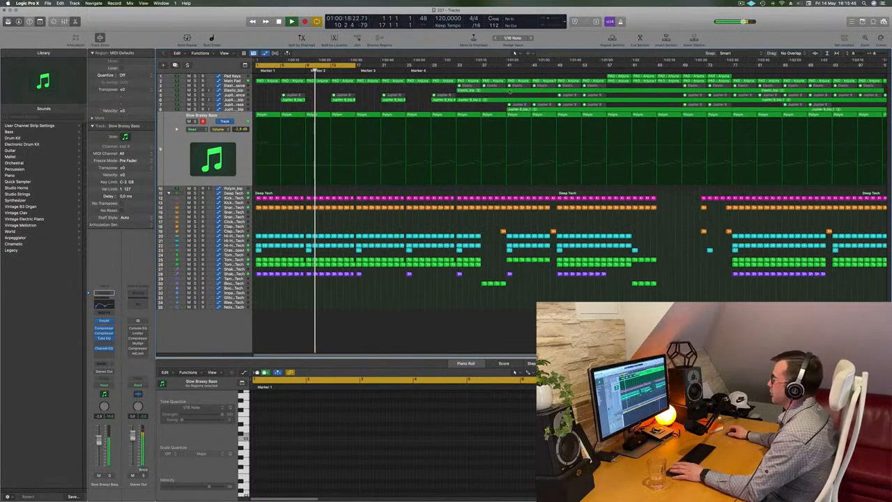
pyautogui.click(243, 86)
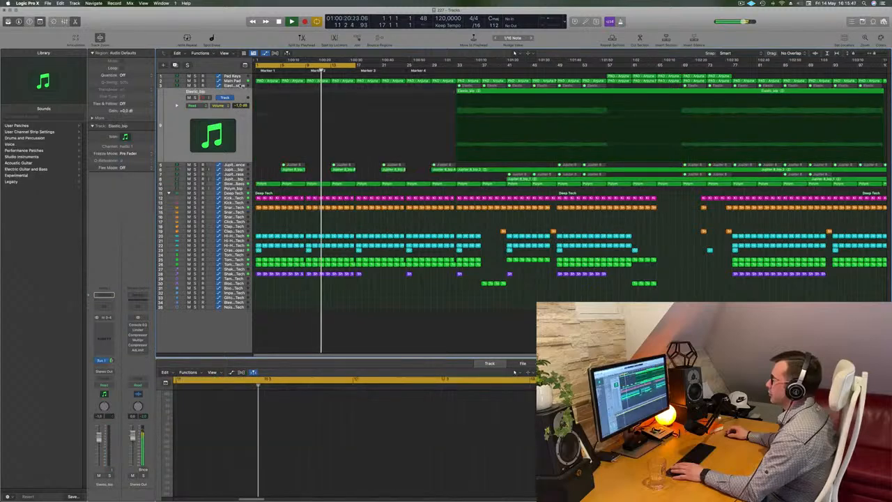
pyautogui.click(395, 111)
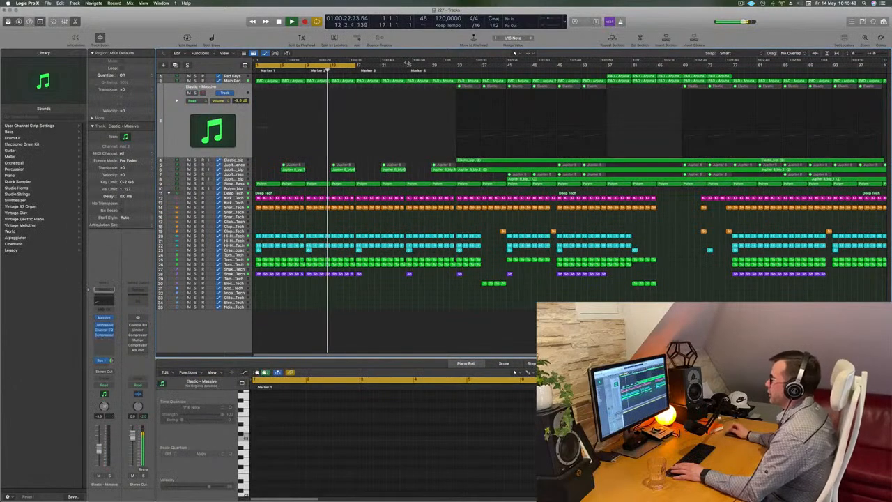
pyautogui.press('Return')
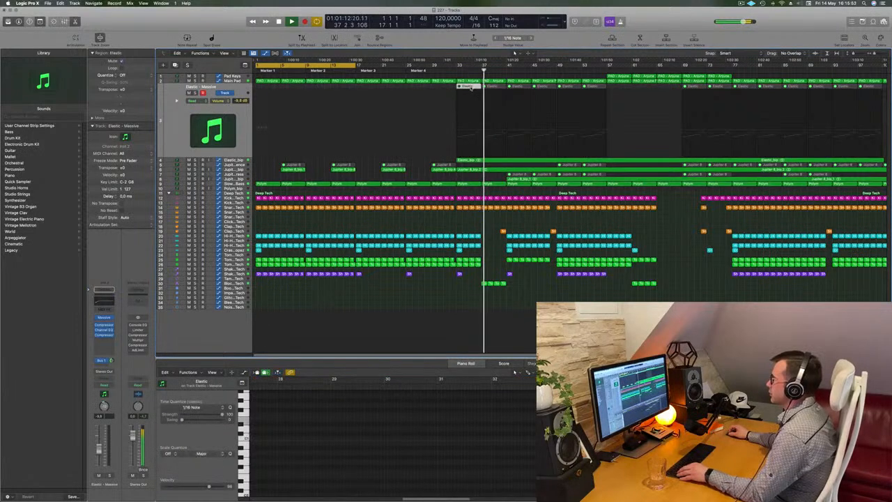
pyautogui.moveTo(460, 85); pyautogui.dragTo(318, 90)
pyautogui.press('Return')
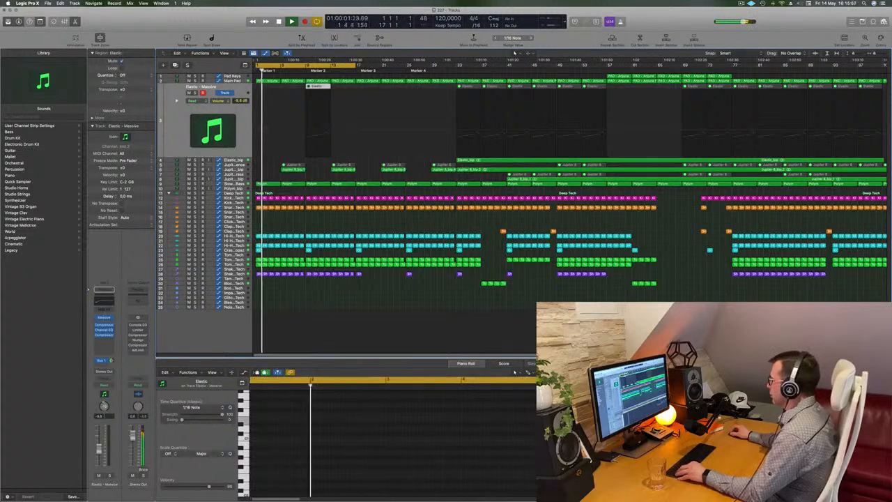
# - Unmute the copied Elastic region at bar 9
pyautogui.click(243, 422)
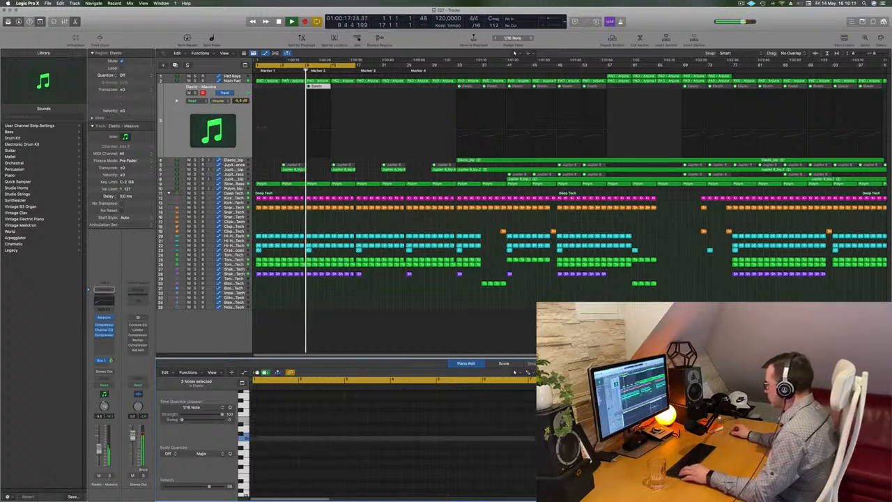
pyautogui.rightClick(320, 86)
pyautogui.click(331, 89)
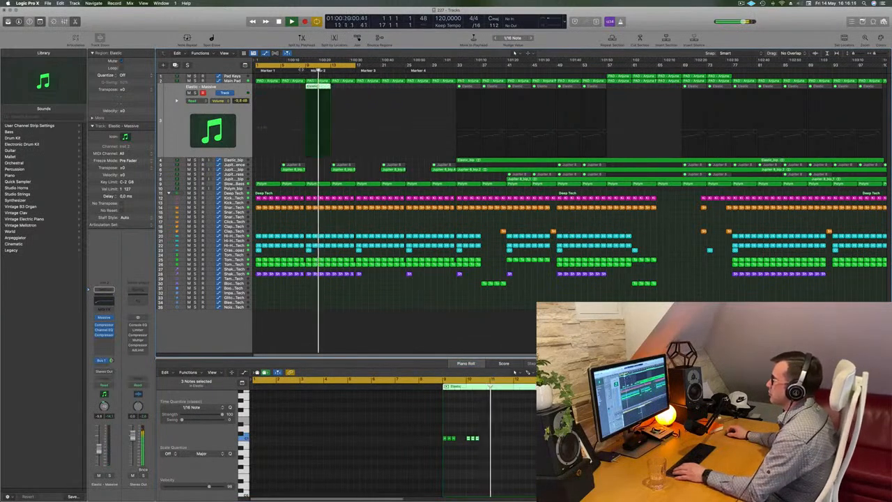
# - Move the second group of three notes in the Elastic region at bar 9 to bar 11 and play from the start
pyautogui.click(301, 69)
pyautogui.scroll(5, 298, 78)
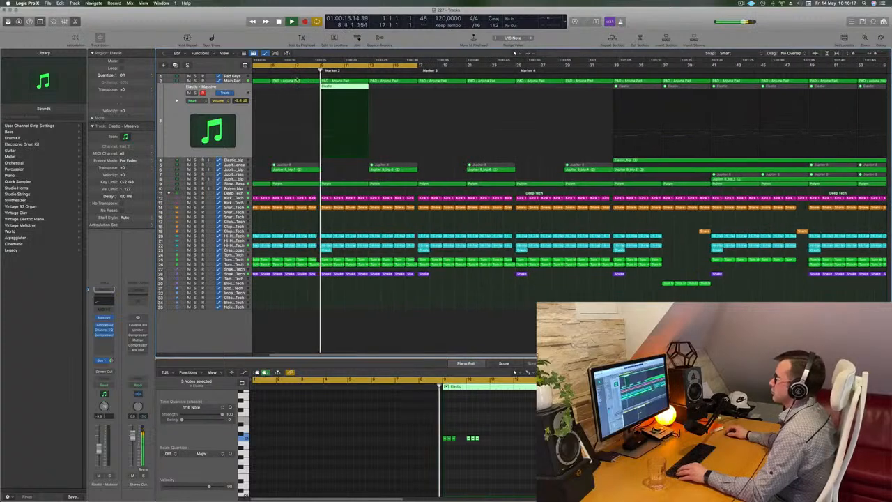
pyautogui.press('super+Left')
pyautogui.press('super+Left')
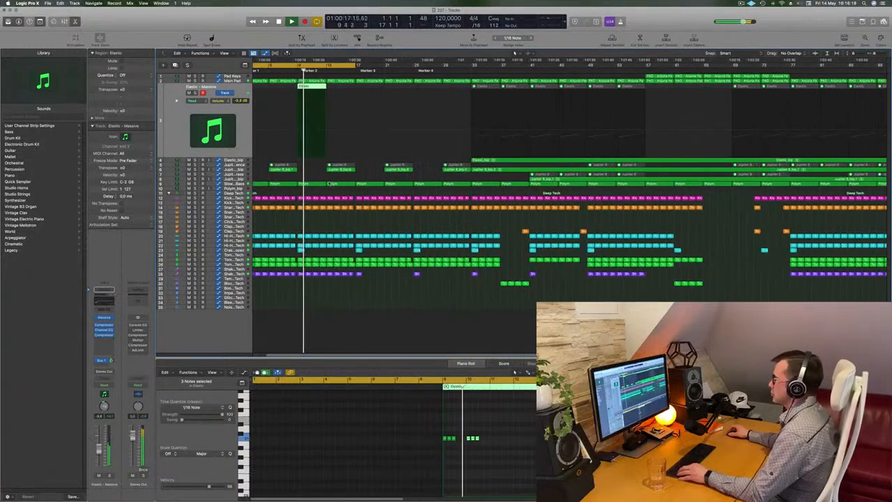
pyautogui.scroll(1, 302, 156)
pyautogui.click(469, 439)
pyautogui.press('space')
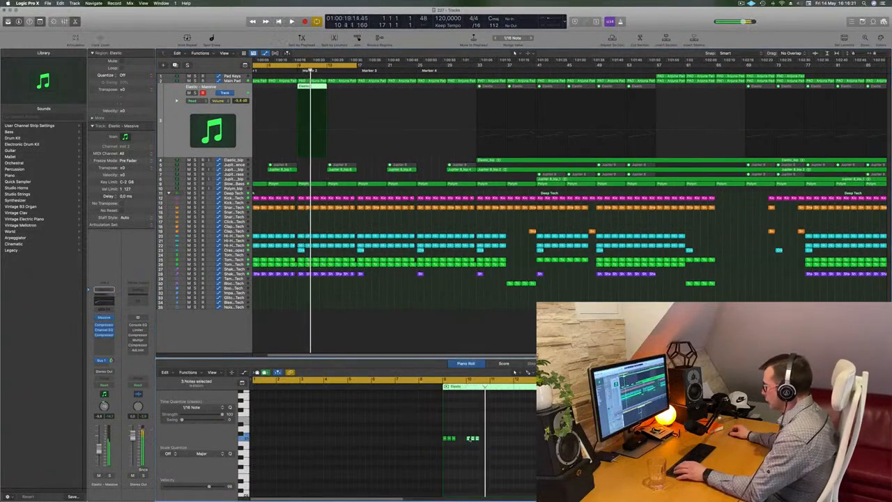
pyautogui.moveTo(477, 438); pyautogui.dragTo(501, 438)
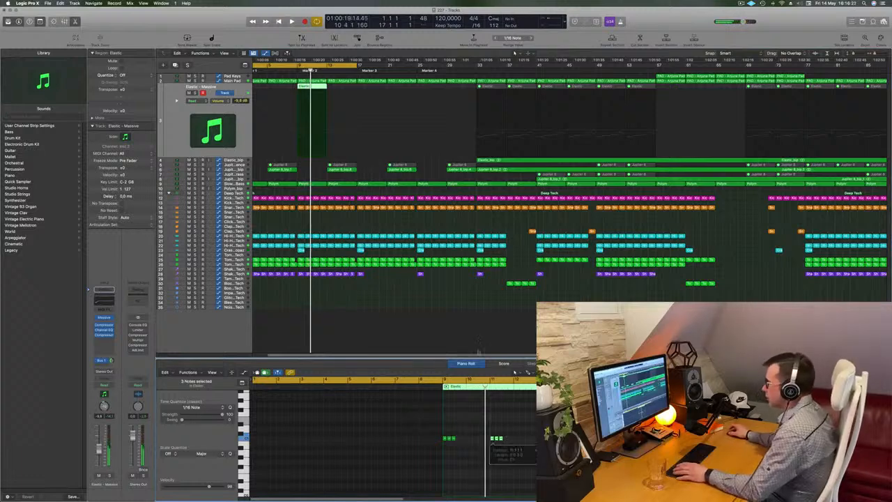
pyautogui.press('space')
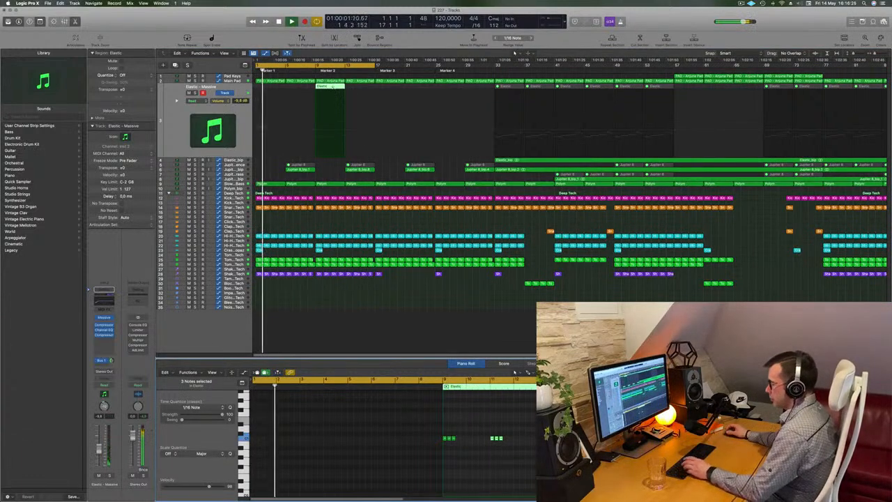
# - Repeat the edited Elastic - Massive region at bar 9 once so it also fills bars 13 to 17
pyautogui.press('super+r')
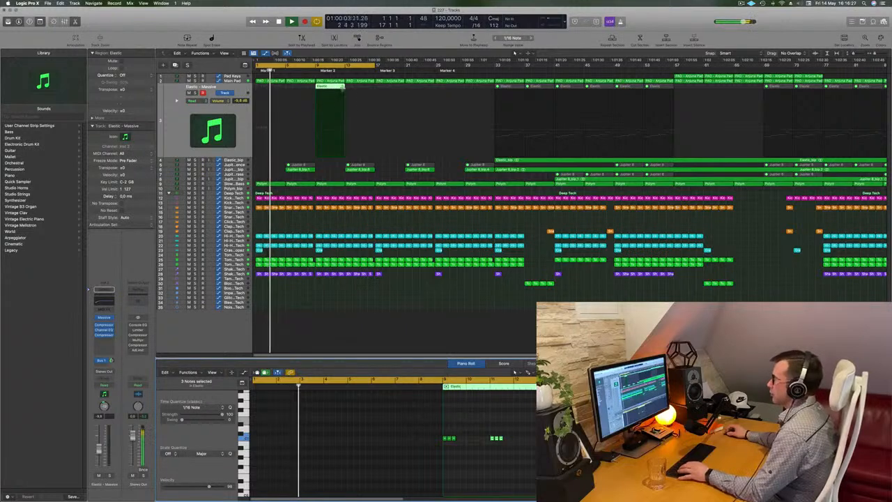
pyautogui.press('super+z')
pyautogui.press('super+r')
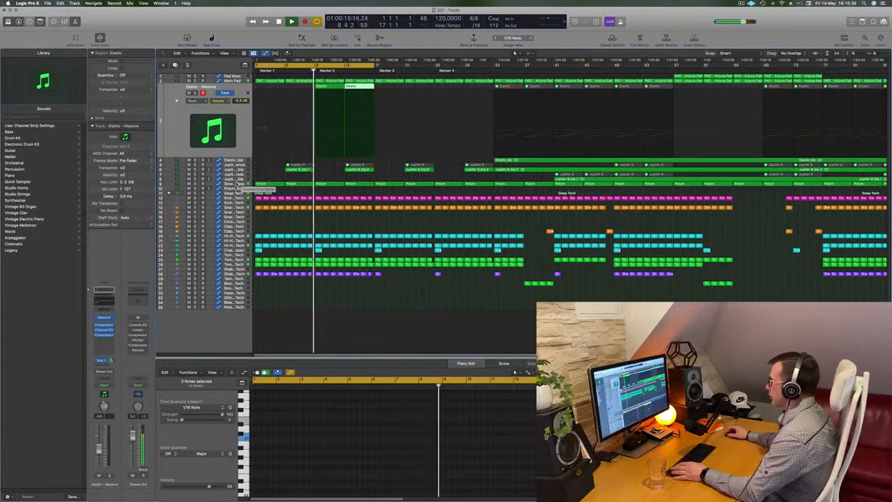
# - Examine the Main Pad track's automation across the intro during playback, then stop
pyautogui.click(234, 80)
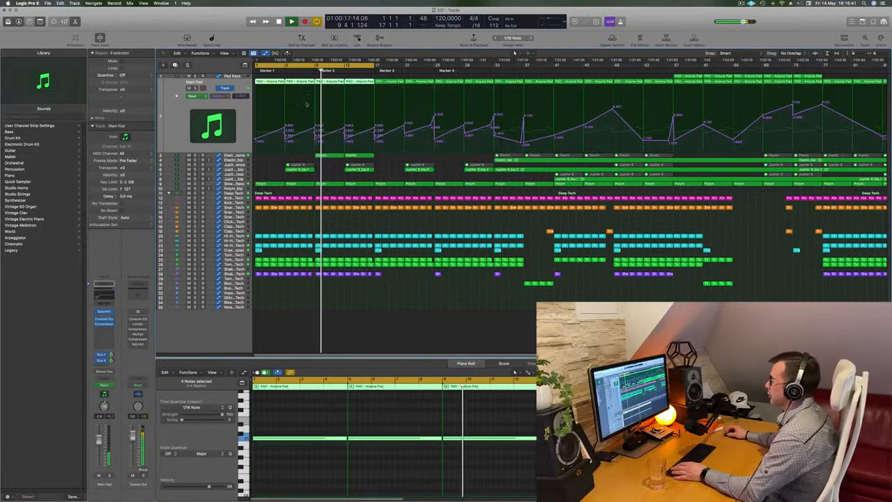
pyautogui.press('super+Right')
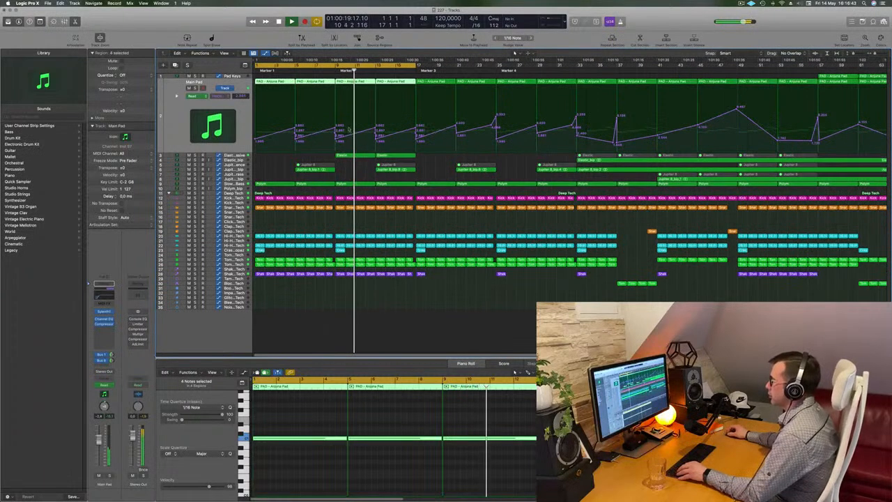
pyautogui.click(335, 135)
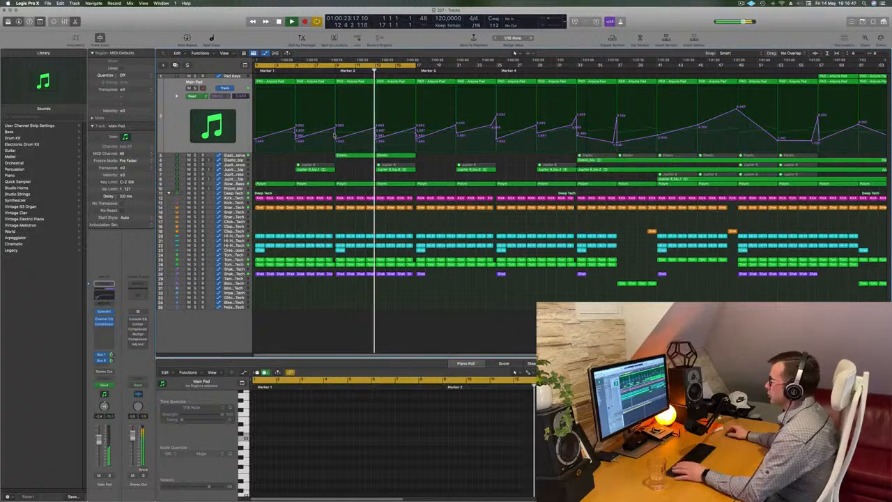
pyautogui.press('space')
pyautogui.press('super+Left')
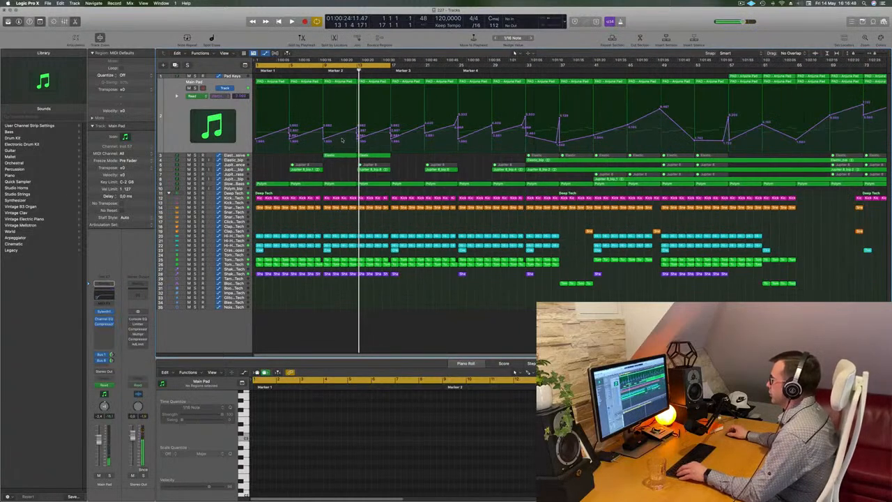
pyautogui.press('super+Left')
# - Copy the Pad Keys region at bar 57 to bar 9 and play from the start
pyautogui.click(611, 76)
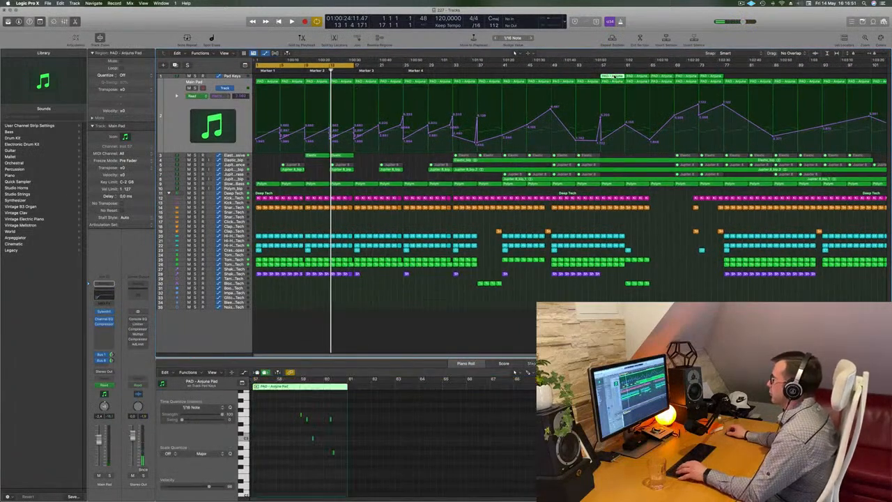
pyautogui.moveTo(612, 75); pyautogui.dragTo(322, 82)
pyautogui.press('Return')
pyautogui.press('space')
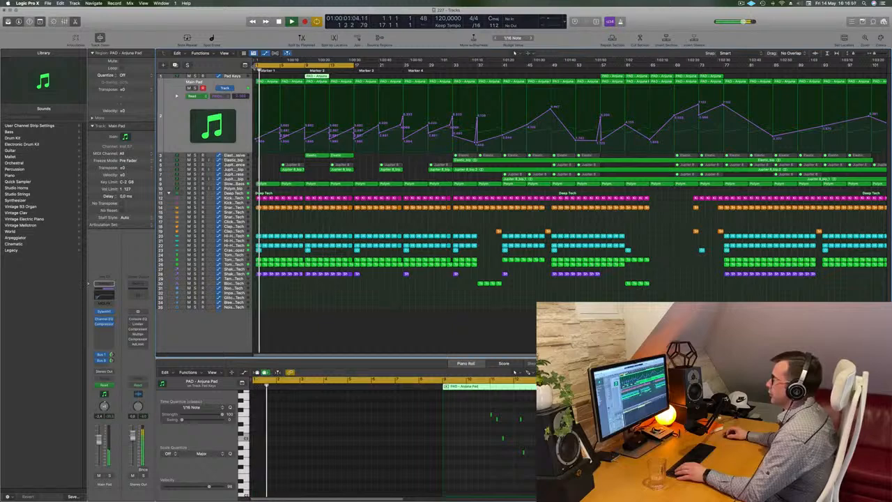
# - Set the cycle range to bars 9 to 17 and restart playback
pyautogui.press('super+a')
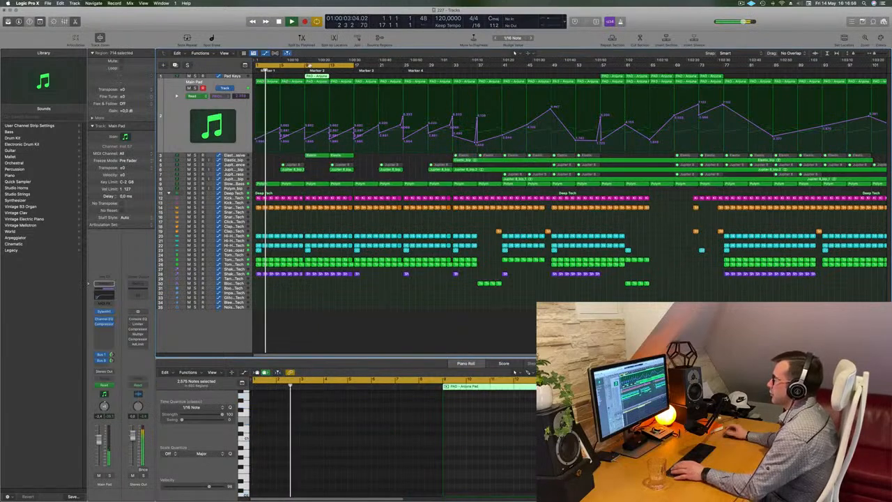
pyautogui.moveTo(308, 65); pyautogui.dragTo(356, 71)
pyautogui.press('space')
pyautogui.press('space')
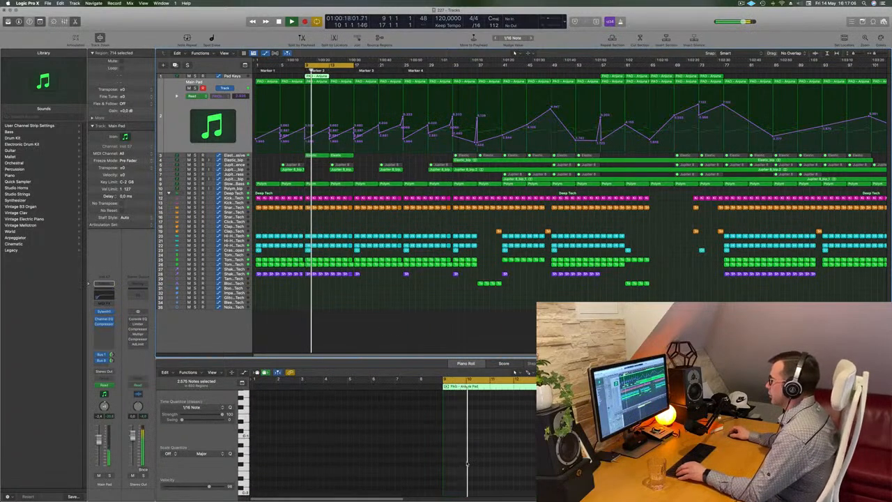
# - Select the Pad Keys track and delete its copied region at bar 9
pyautogui.click(229, 76)
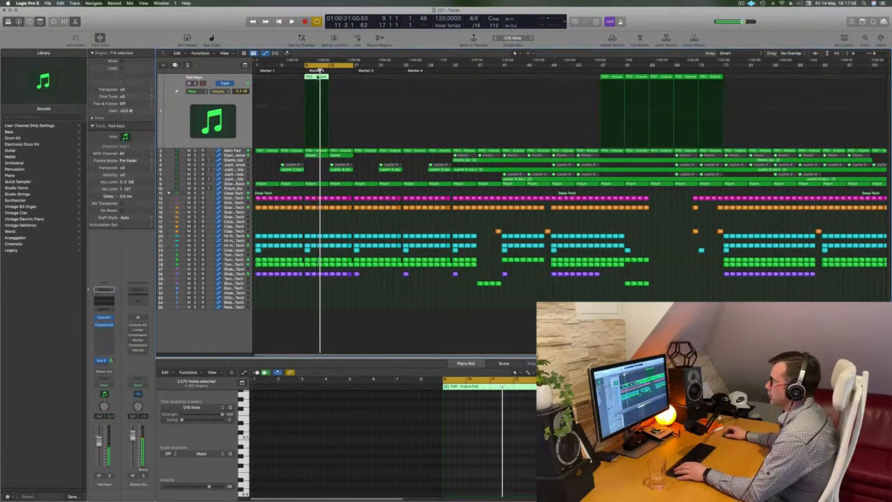
pyautogui.click(315, 119)
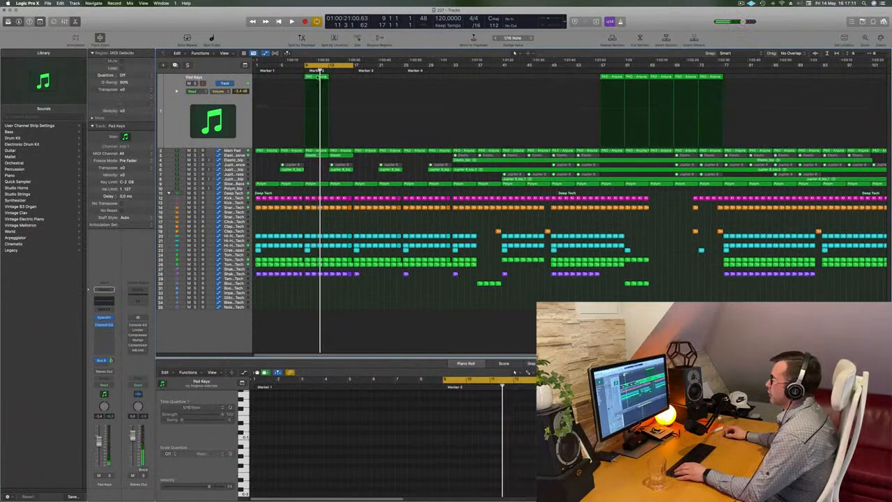
pyautogui.click(317, 76)
pyautogui.press('Delete')
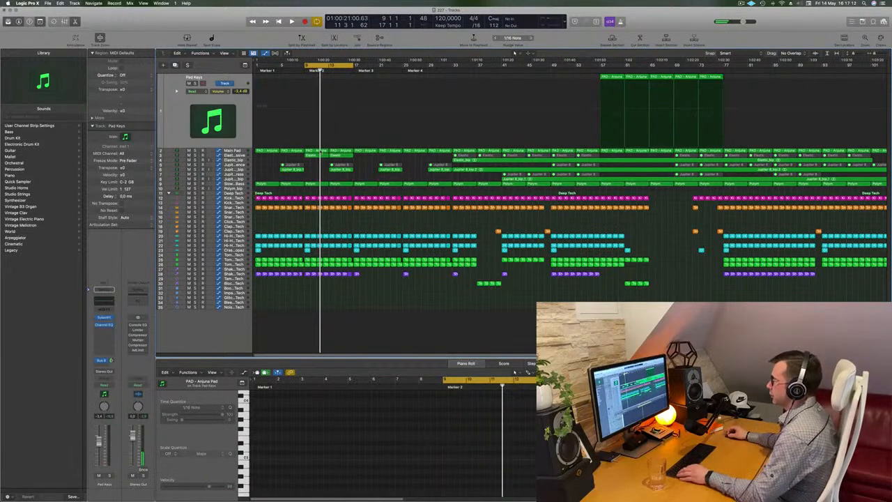
# - Copy the Elastic region at bar 9 onto Pad Keys, shift its notes one bar later, remove each group's middle note, and play
pyautogui.click(317, 150)
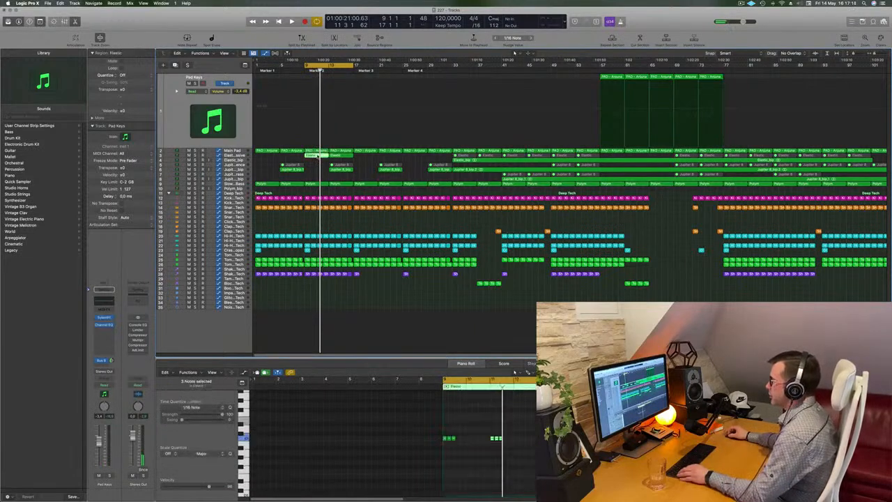
pyautogui.moveTo(320, 133); pyautogui.dragTo(318, 107)
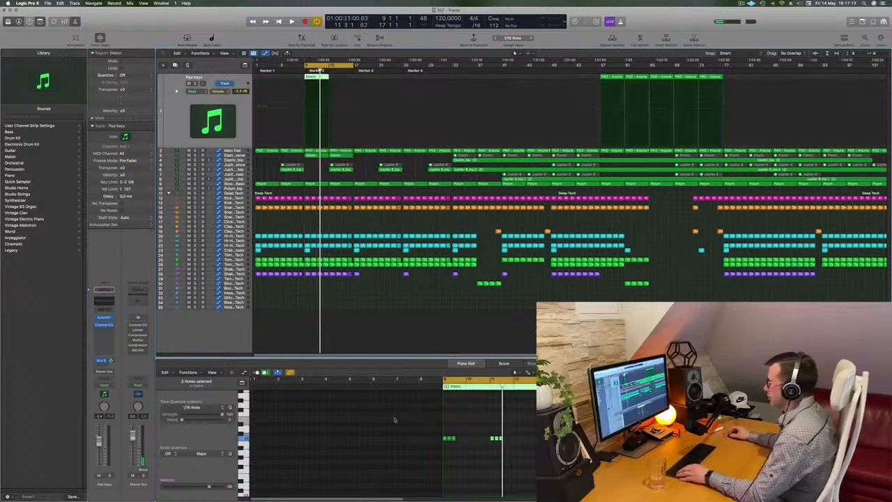
pyautogui.moveTo(394, 418); pyautogui.dragTo(531, 466)
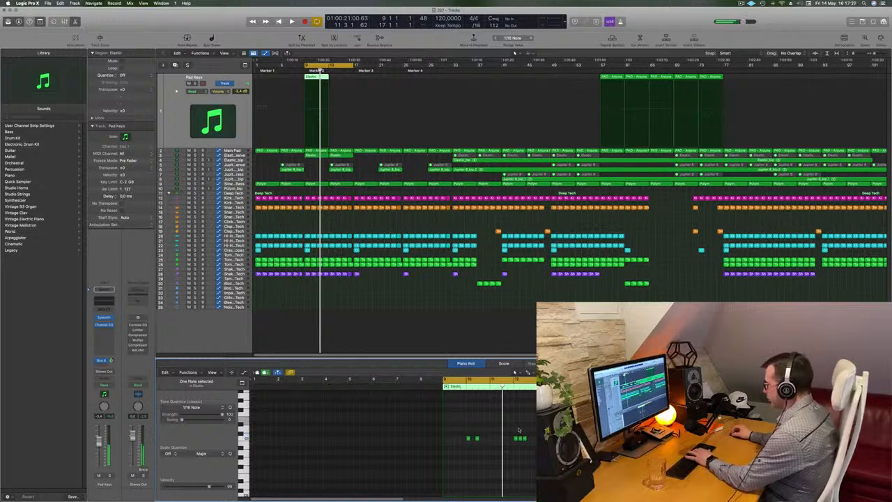
pyautogui.press('space')
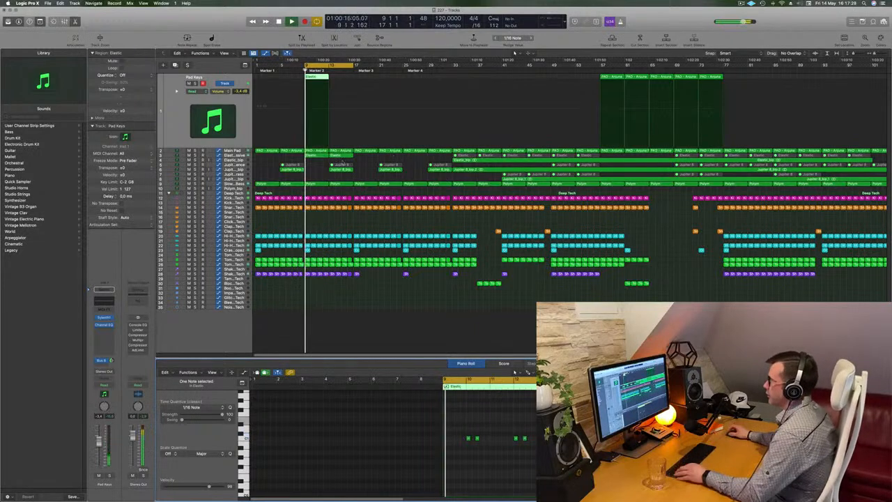
# - Duplicate the Pad Keys track and move the Elastic region at bar 9 onto the new track
pyautogui.scroll(5, 342, 169)
pyautogui.press('super+Left')
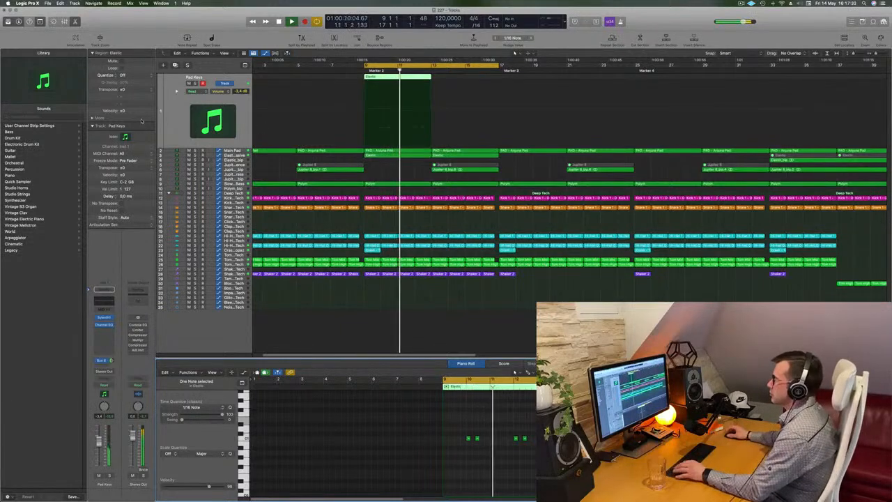
pyautogui.press('super+Left')
pyautogui.press('super+Left')
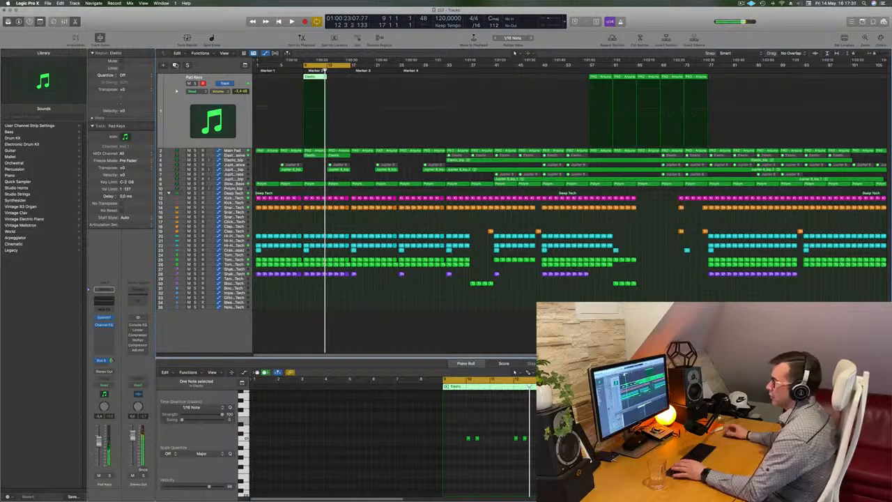
pyautogui.click(175, 65)
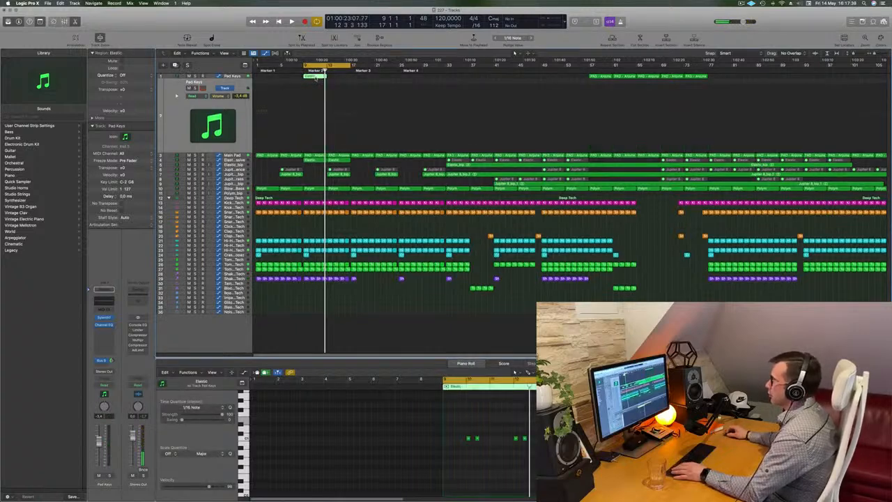
pyautogui.moveTo(315, 75); pyautogui.dragTo(315, 112)
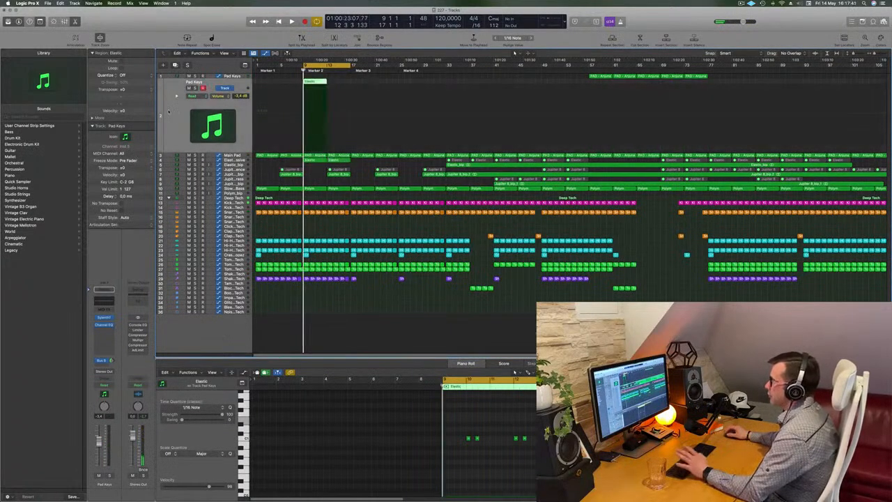
# - Copy the Elastic region on the new Pad Keys track from bar 9 to bar 13
pyautogui.press('super+Right')
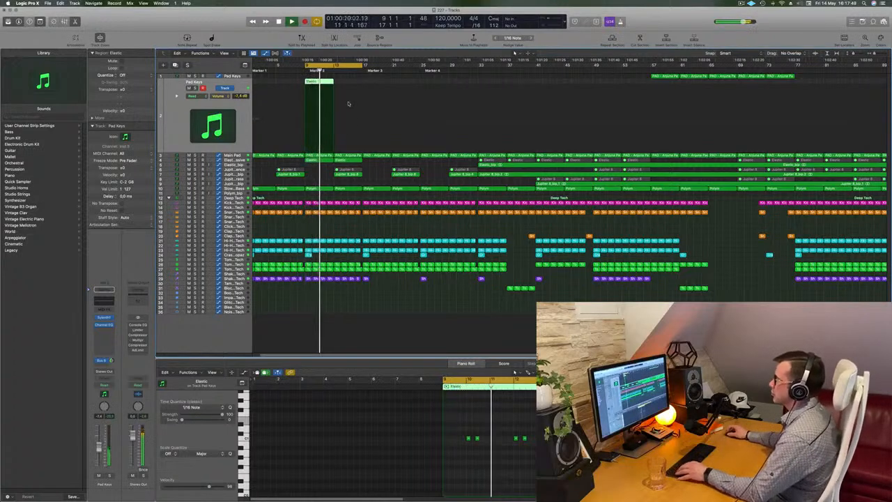
pyautogui.moveTo(319, 87); pyautogui.dragTo(348, 88)
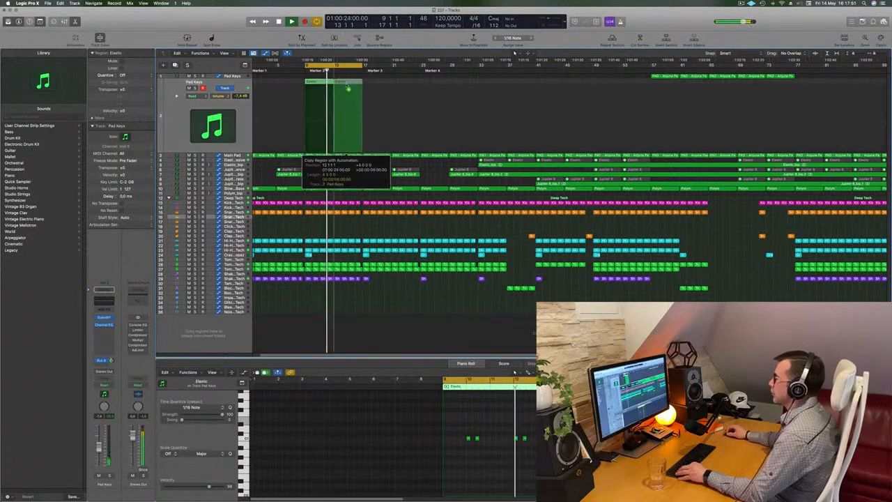
pyautogui.moveTo(348, 154); pyautogui.dragTo(348, 158)
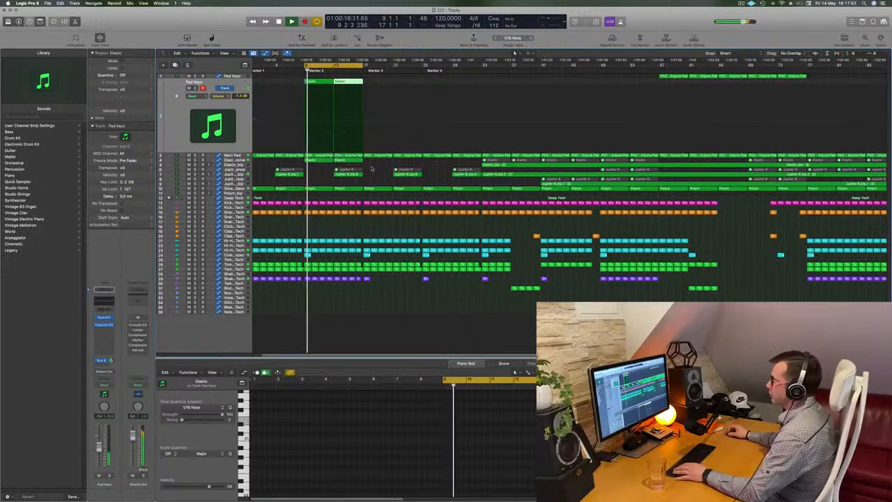
# - Delete the two Jupiter 8 regions at bars 13 to 17
pyautogui.moveTo(361, 174); pyautogui.dragTo(360, 174)
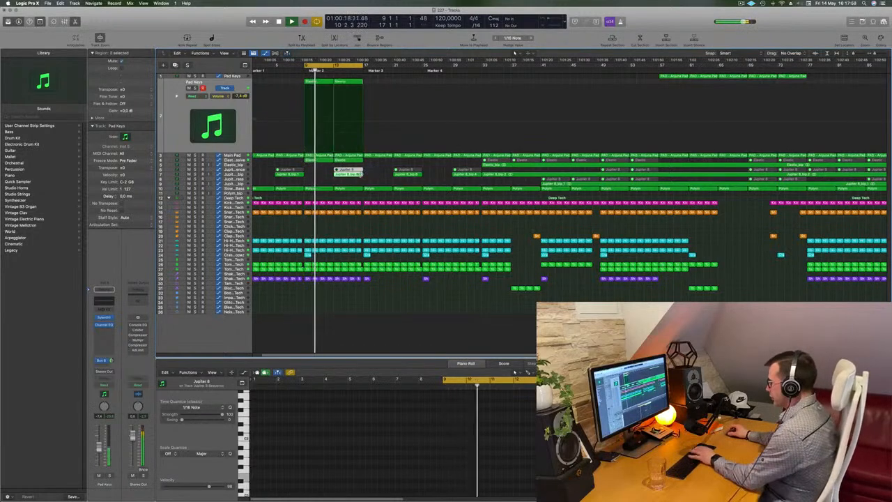
pyautogui.press('BackSpace')
pyautogui.hscroll(3, 354, 176)
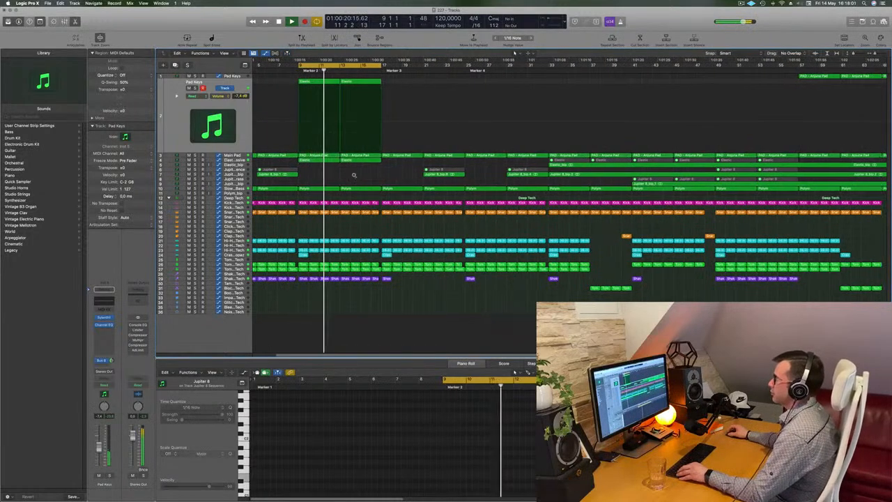
pyautogui.hscroll(1, 354, 176)
pyautogui.hscroll(-2, 319, 180)
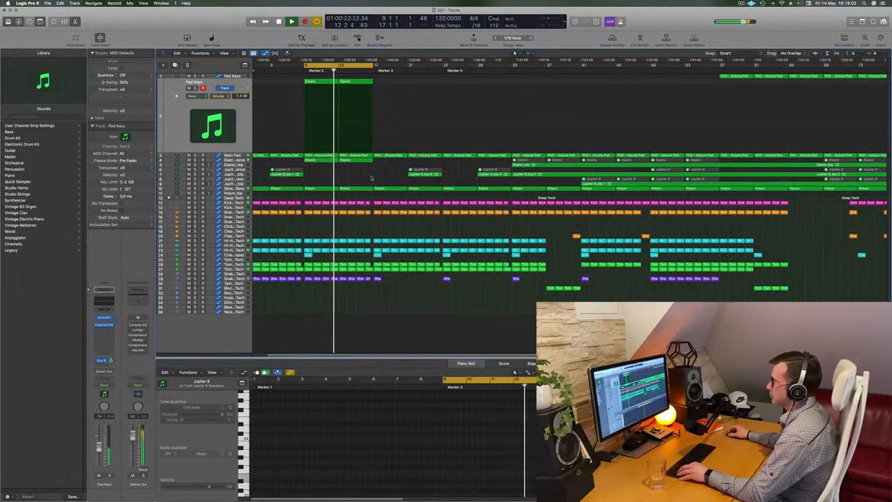
pyautogui.hscroll(1, 371, 178)
pyautogui.hscroll(-2, 371, 178)
pyautogui.hscroll(1, 371, 178)
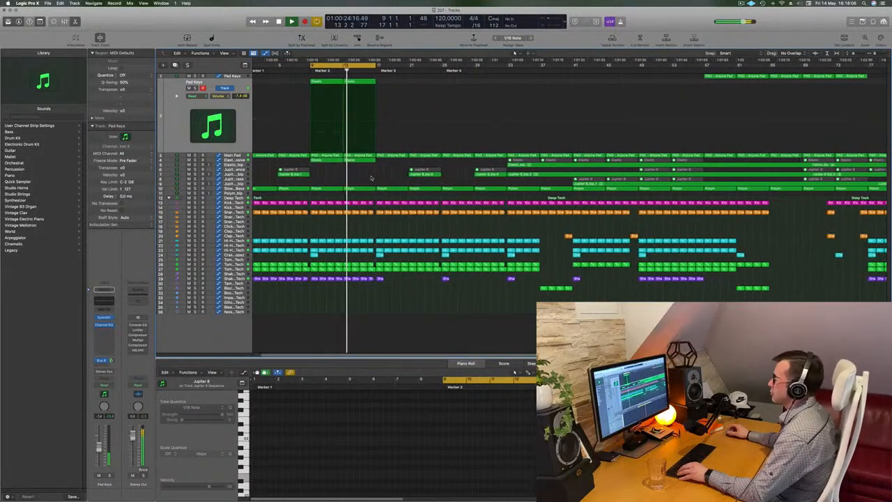
pyautogui.scroll(1, 370, 177)
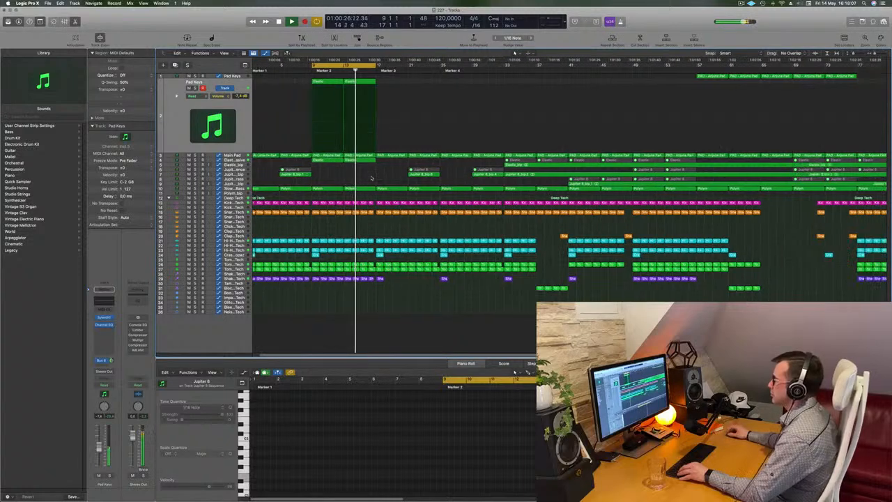
pyautogui.scroll(-1, 370, 177)
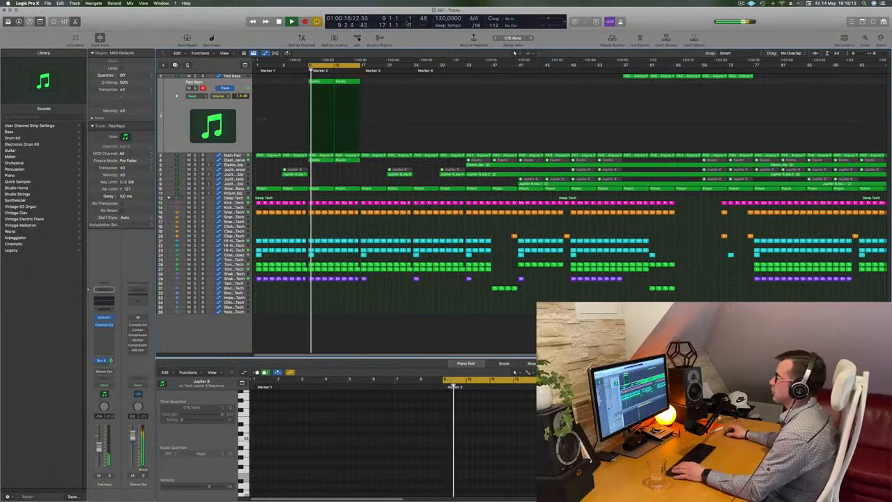
# - Extend the cycle range to bars 9 to 25 and play back the transition around bar 17
pyautogui.moveTo(361, 67); pyautogui.dragTo(412, 67)
pyautogui.click(360, 70)
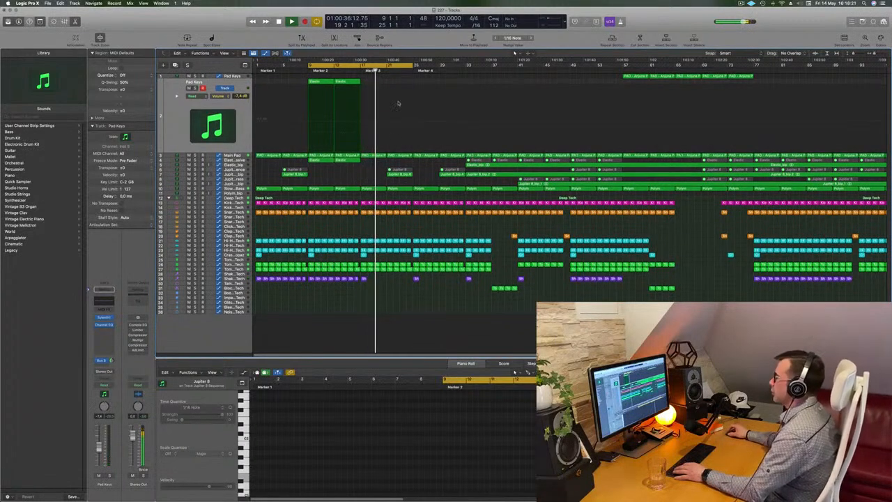
pyautogui.click(352, 72)
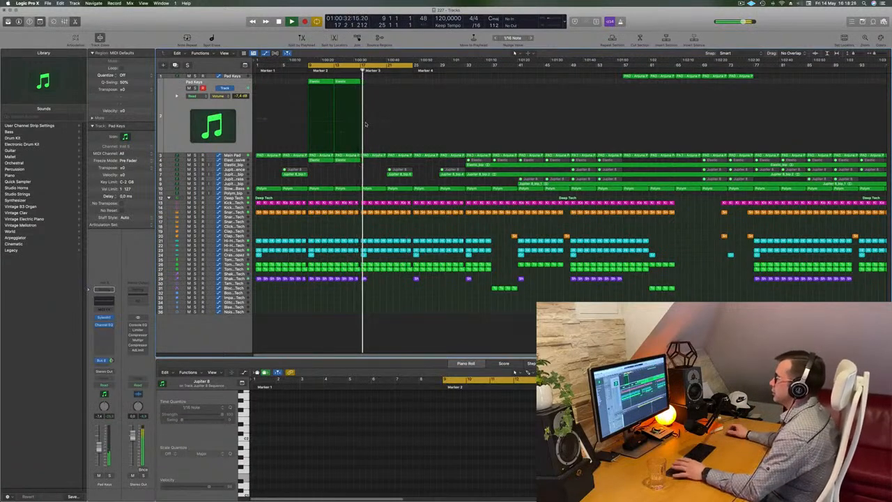
pyautogui.press('Return')
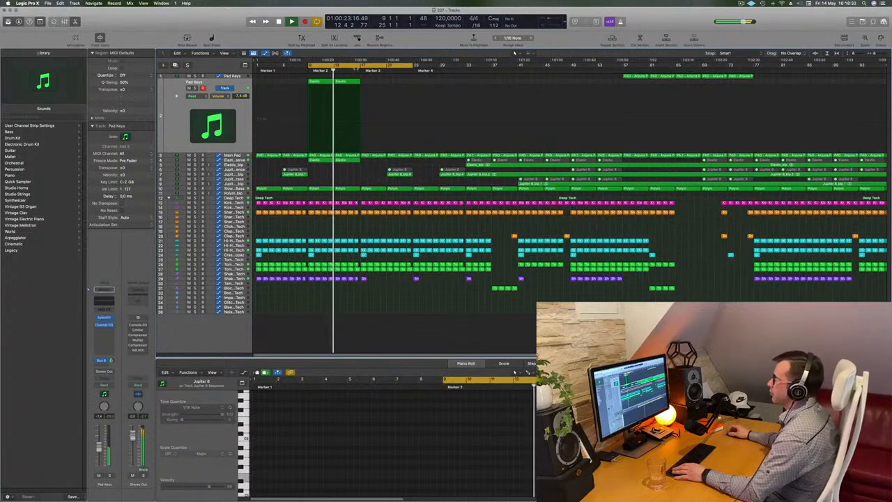
# - Set the cycle range to bars 17 to 33, delete the hi-hat regions from bar 17 to 25, and play
pyautogui.moveTo(369, 66); pyautogui.dragTo(421, 67)
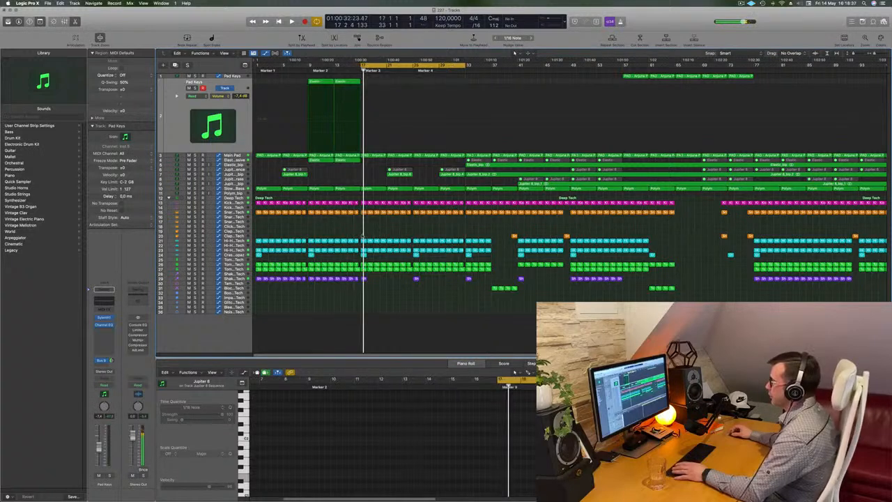
pyautogui.moveTo(366, 236); pyautogui.dragTo(401, 259)
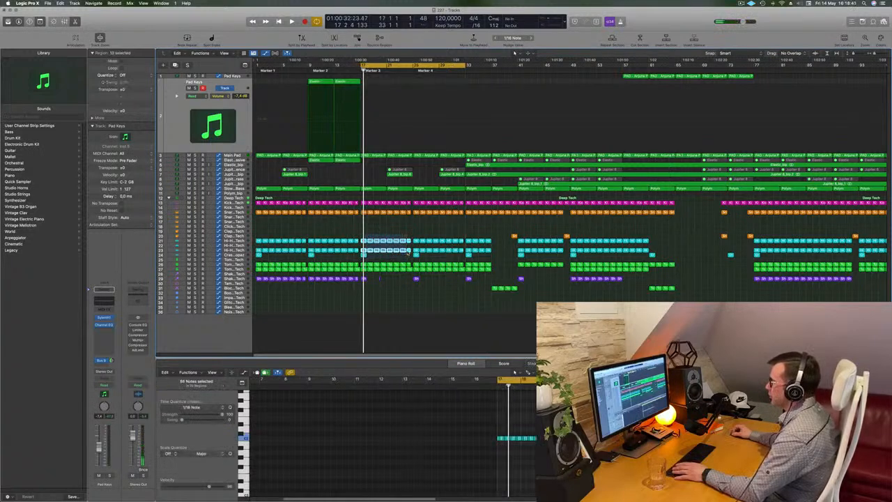
pyautogui.press('Delete')
pyautogui.press('space')
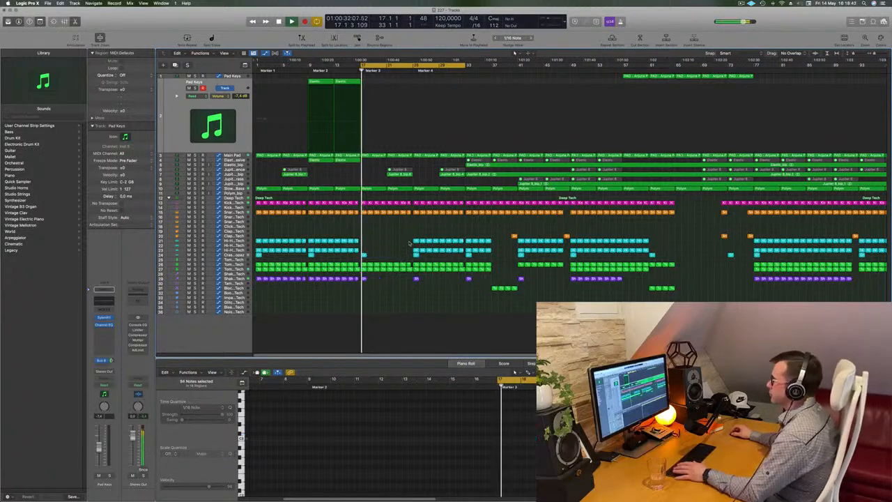
# - Try deleting the tom regions from bar 21 to 25, and undo the deletion
pyautogui.scroll(3, 395, 242)
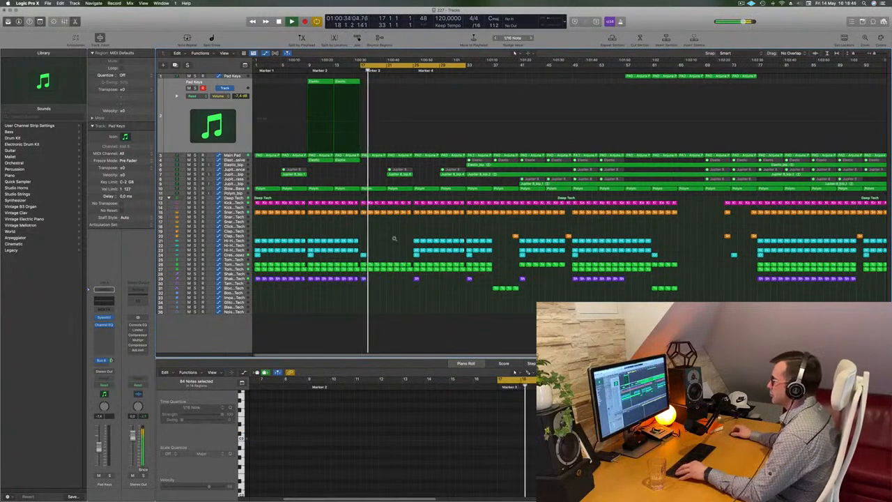
pyautogui.scroll(-2, 395, 241)
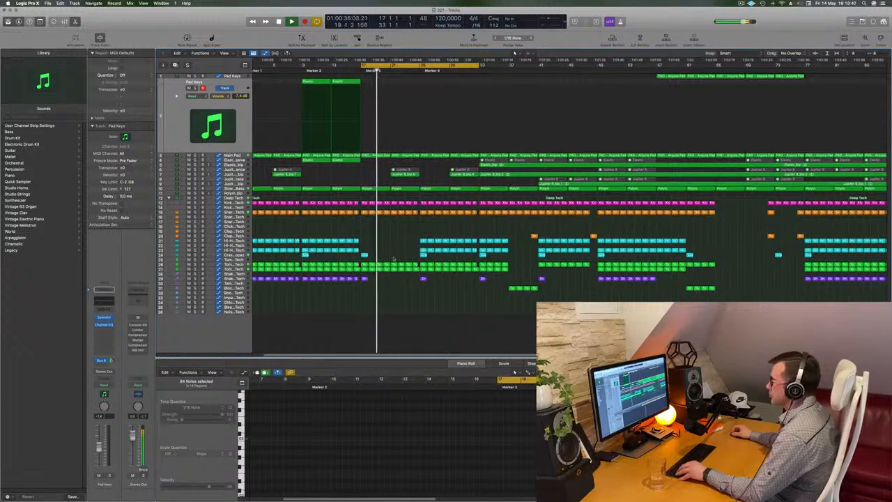
pyautogui.moveTo(393, 258); pyautogui.dragTo(414, 275)
pyautogui.press('Delete')
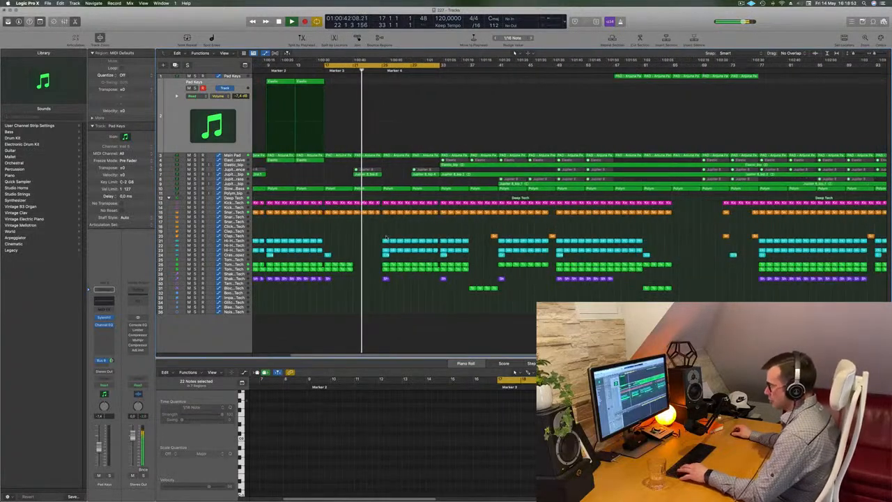
pyautogui.press('super+z')
pyautogui.press('space')
pyautogui.scroll(2, 379, 182)
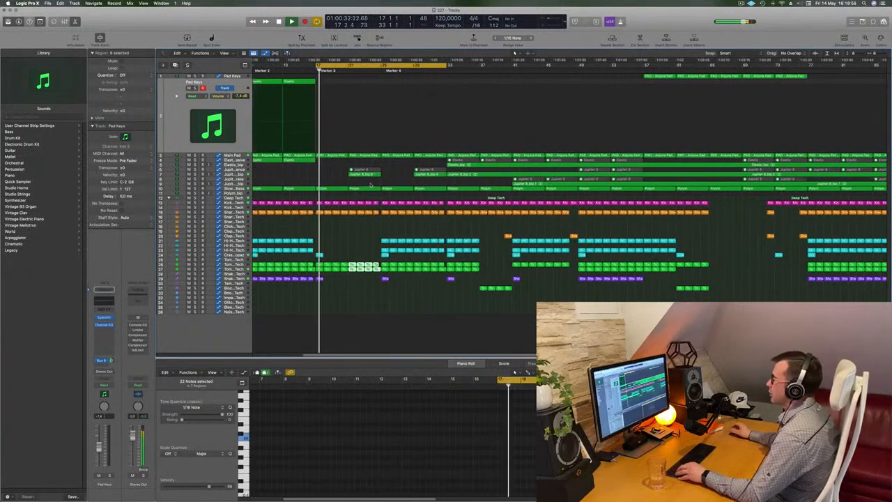
# - Reshape the Main Pad automation from bar 17 to 25 into a continuous rise without the drop at bar 21
pyautogui.press('super+Left')
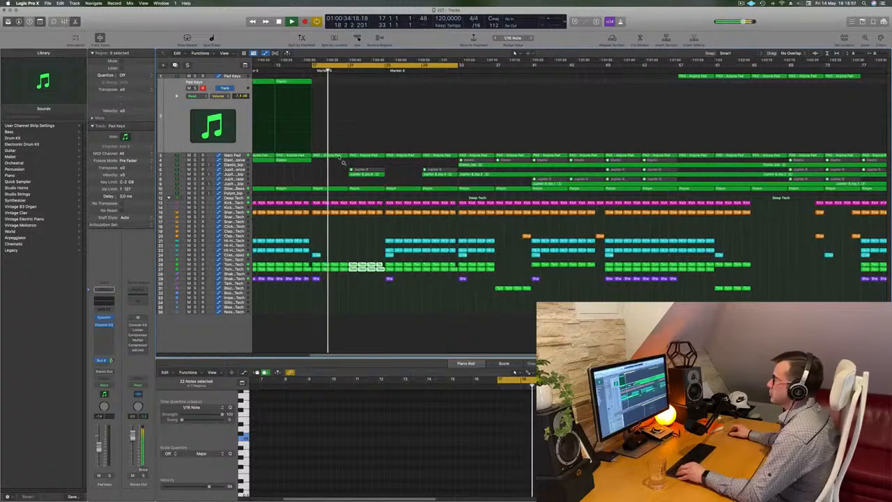
pyautogui.click(232, 154)
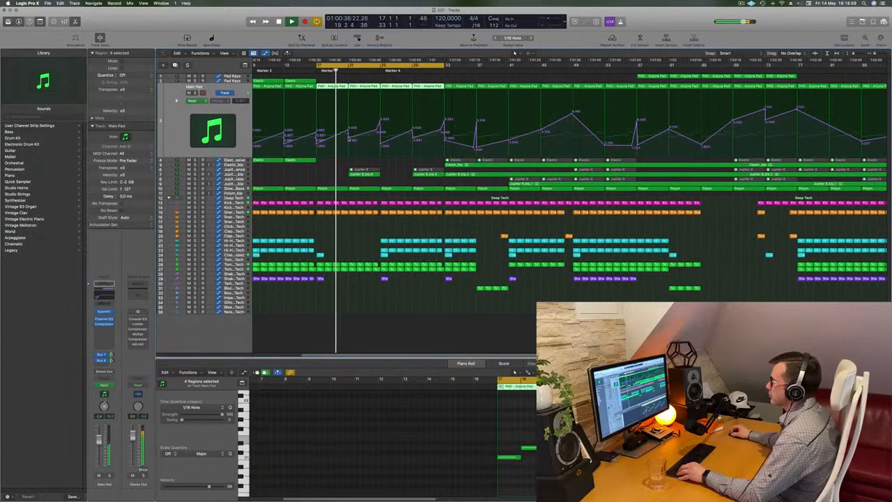
pyautogui.moveTo(348, 129); pyautogui.dragTo(374, 126)
pyautogui.press('super+Left')
pyautogui.moveTo(377, 122); pyautogui.dragTo(377, 126)
pyautogui.press('super+Left')
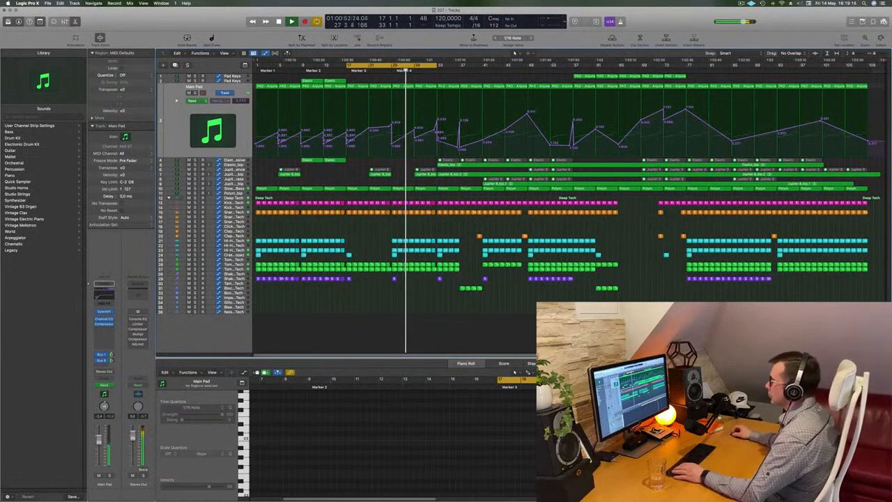
# - Repeat the Shaker 2 region at bar 25 until the shaker part fills the bars up to bar 33
pyautogui.click(396, 279)
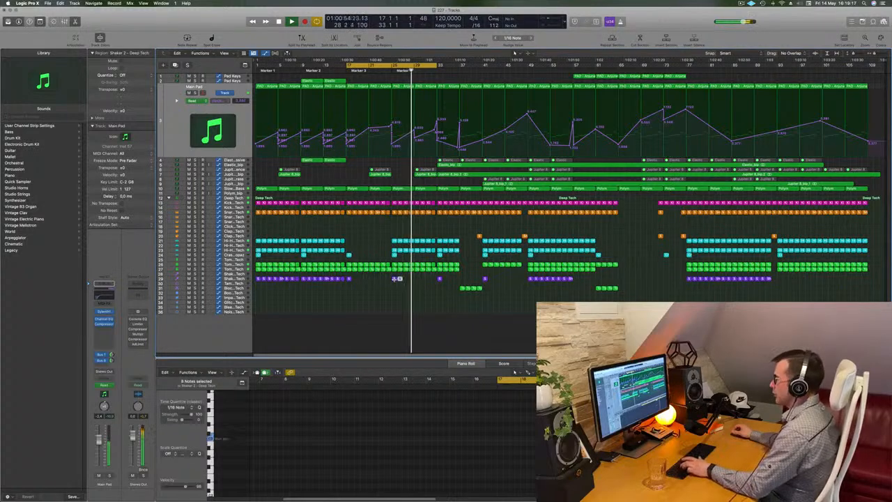
pyautogui.press('super+r')
pyautogui.press('super+r')
pyautogui.press('super+r')
pyautogui.press('super+r')
pyautogui.press('super+r')
pyautogui.press('super+r')
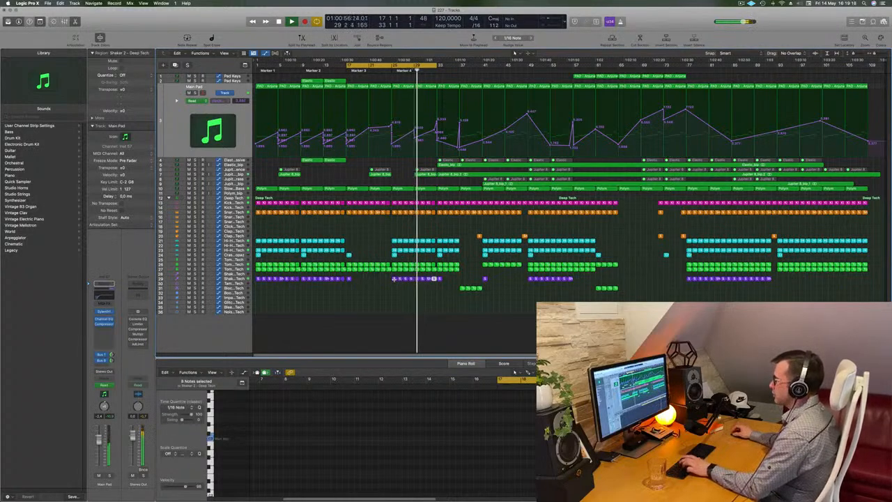
# - Replay from bar 17 and add a steep rise to the Main Pad automation just before bar 25
pyautogui.press('Return')
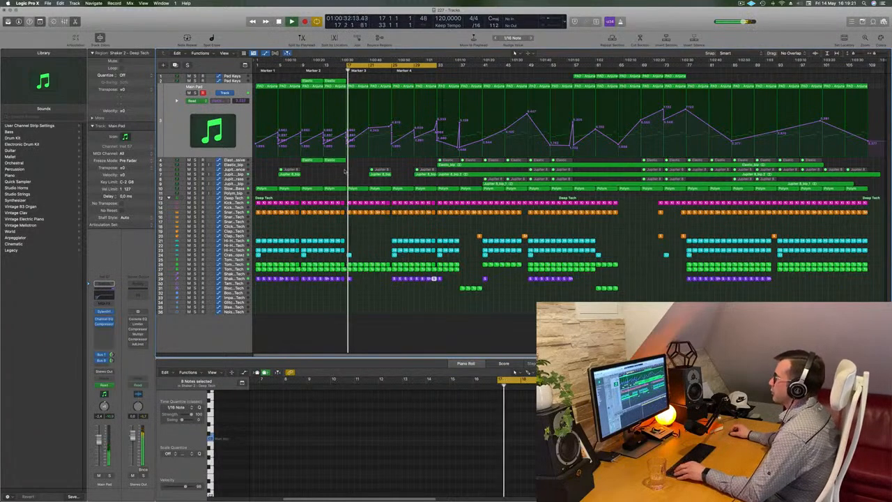
pyautogui.scroll(5, 345, 171)
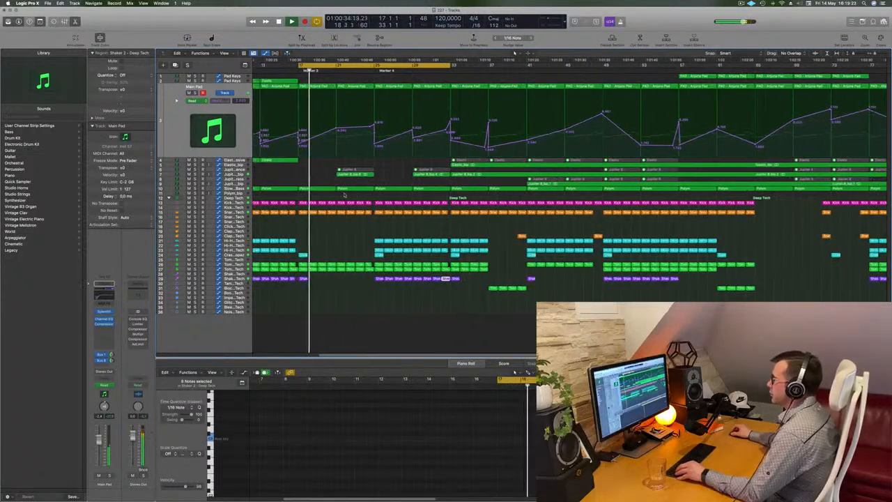
pyautogui.hscroll(-2, 344, 194)
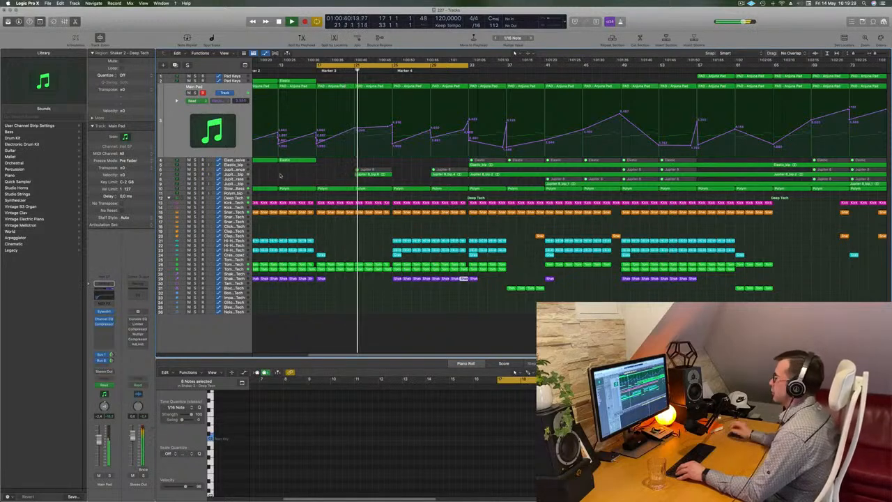
pyautogui.hscroll(2, 291, 175)
pyautogui.hscroll(-1, 379, 107)
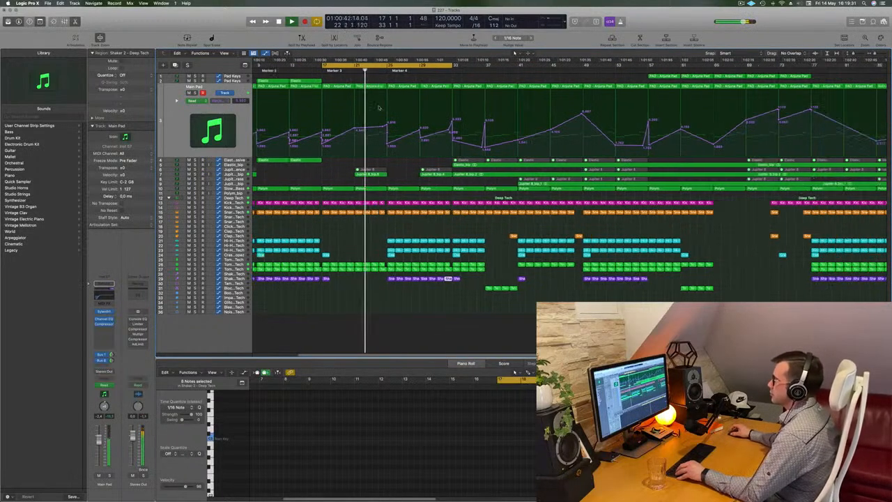
pyautogui.click(385, 122)
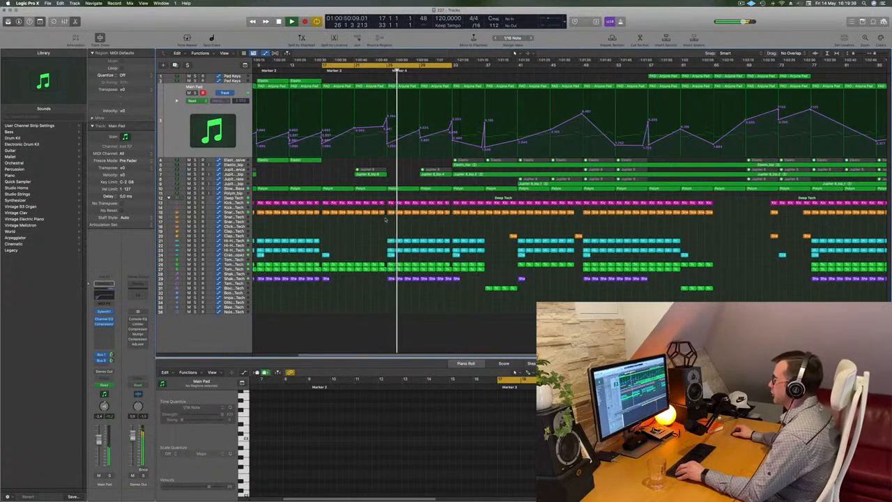
# - Listen to the rest of the section, move the cycle range to bars 33 to 49, and play it
pyautogui.press('super+Right')
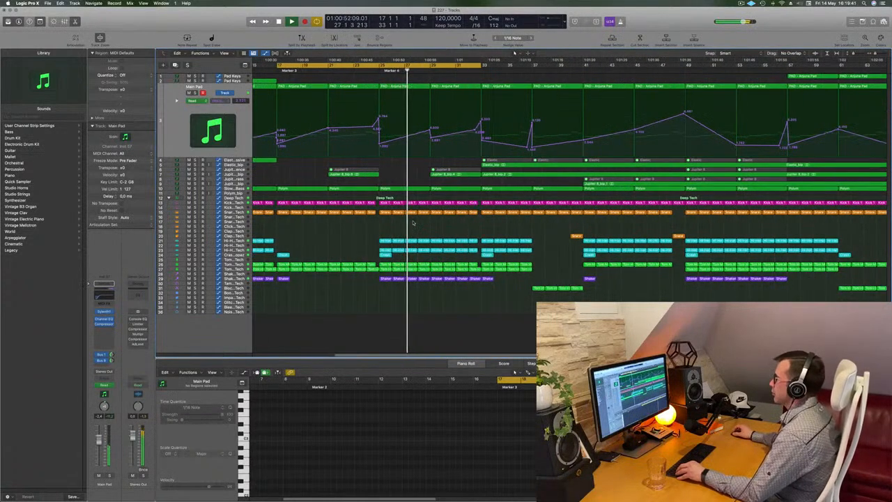
pyautogui.press('super+Left')
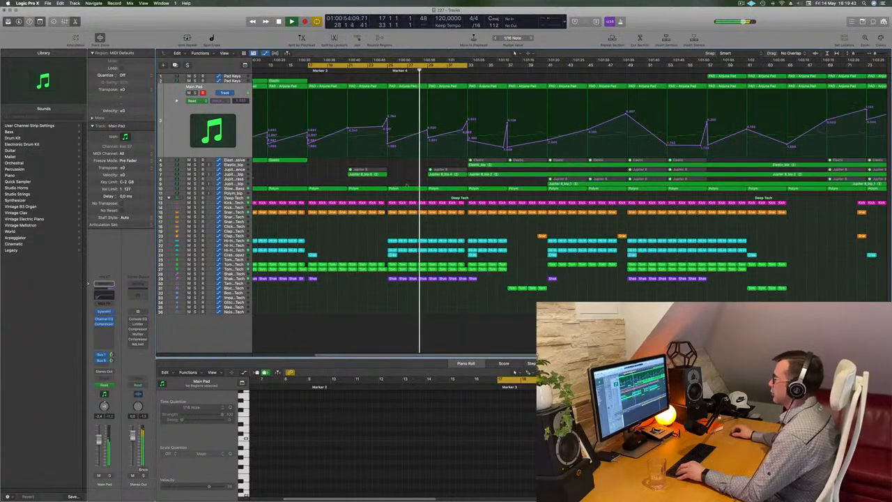
pyautogui.press('super+Left')
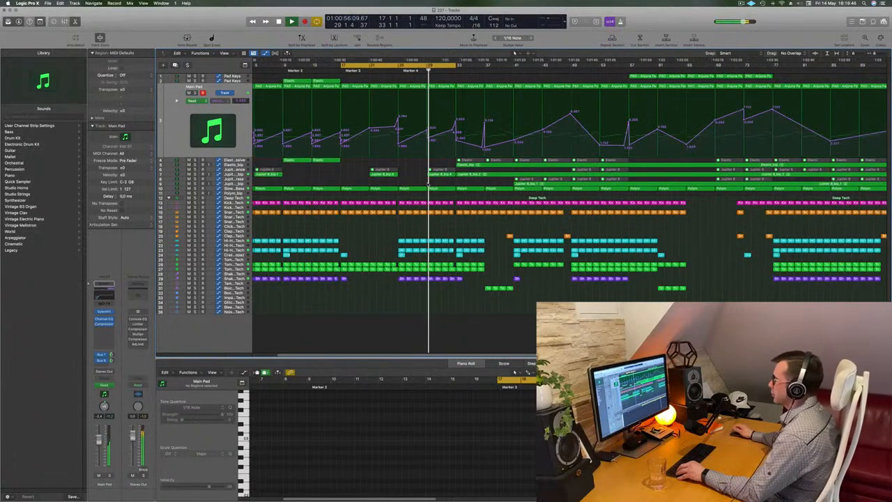
pyautogui.press('super+Left')
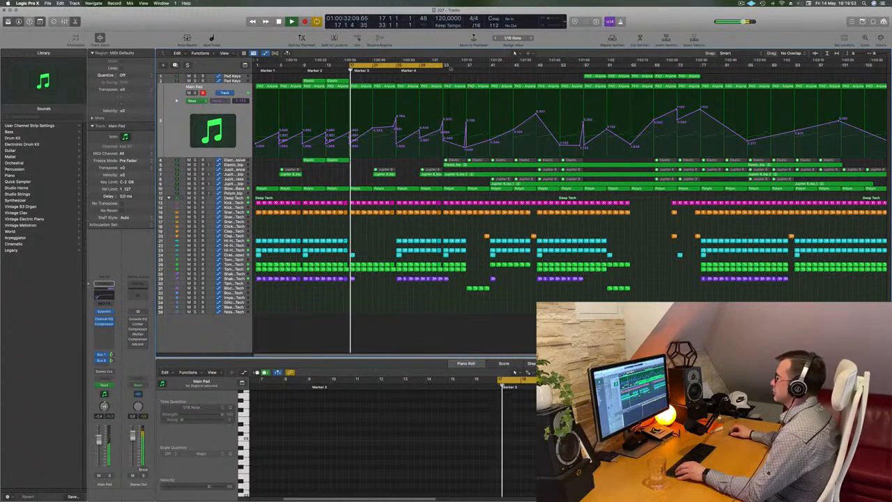
pyautogui.moveTo(429, 65); pyautogui.dragTo(523, 65)
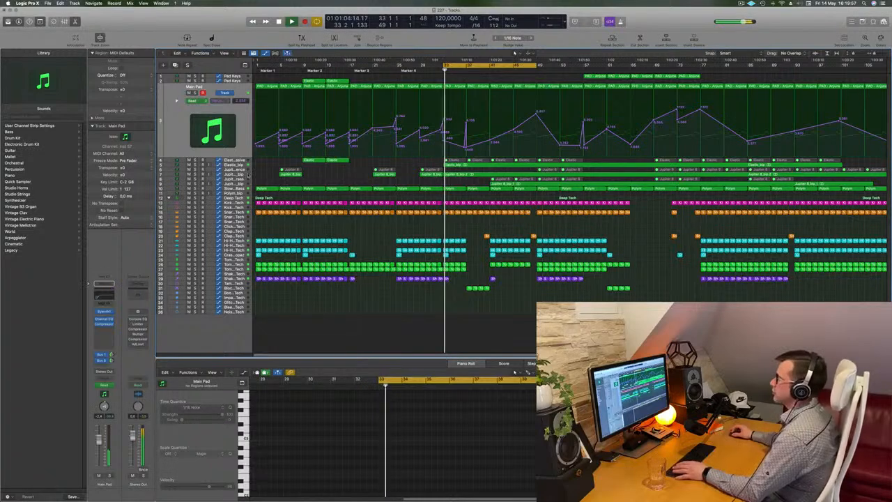
pyautogui.press('space')
pyautogui.press('space')
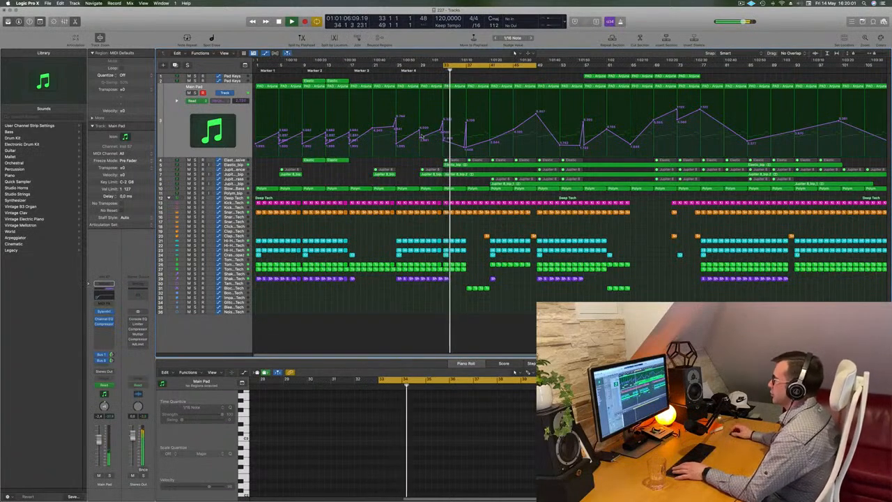
pyautogui.press('space')
pyautogui.press('space')
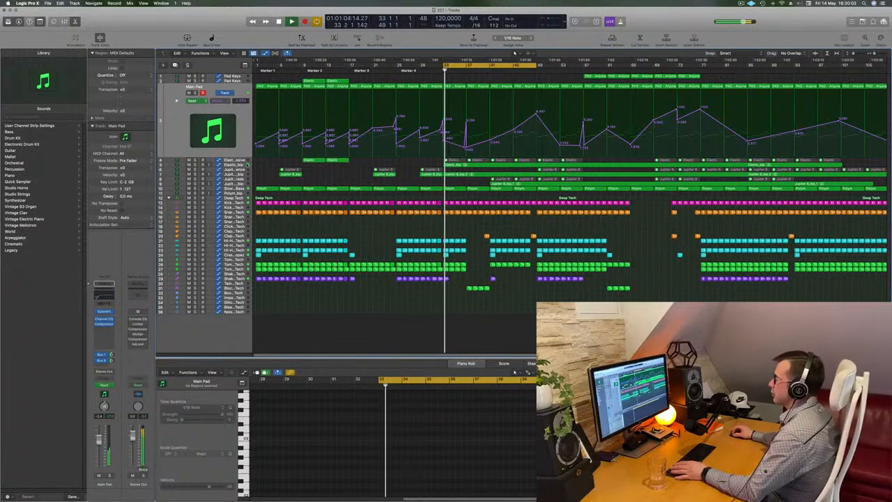
# - Delete the bounced audio region that starts at bar 33 on the Elastic_bip track
pyautogui.click(239, 165)
pyautogui.press('space')
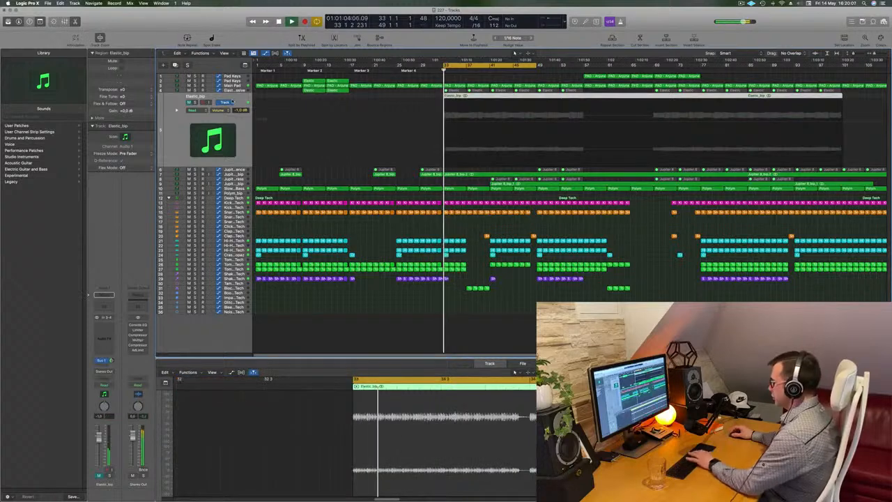
pyautogui.press('Delete')
# - Unmute all the muted Elastic MIDI regions from bar 33 onward on the Elastic - Massive track
pyautogui.click(237, 91)
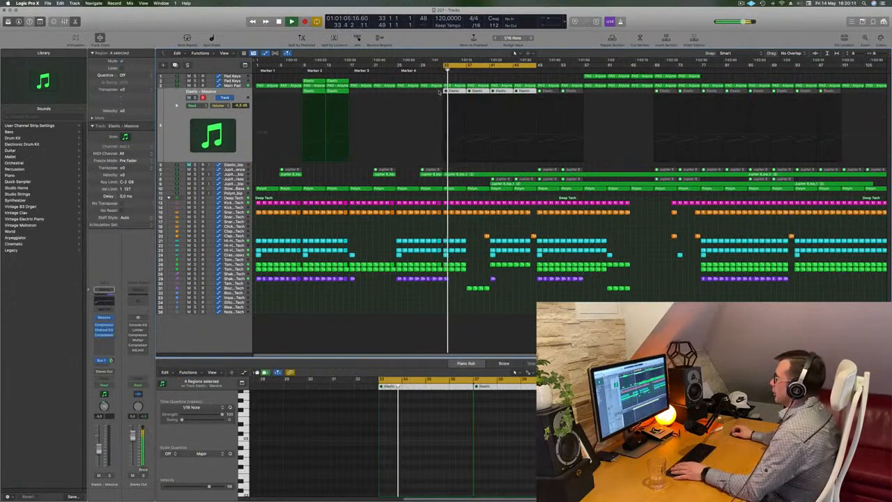
pyautogui.moveTo(439, 92); pyautogui.dragTo(864, 103)
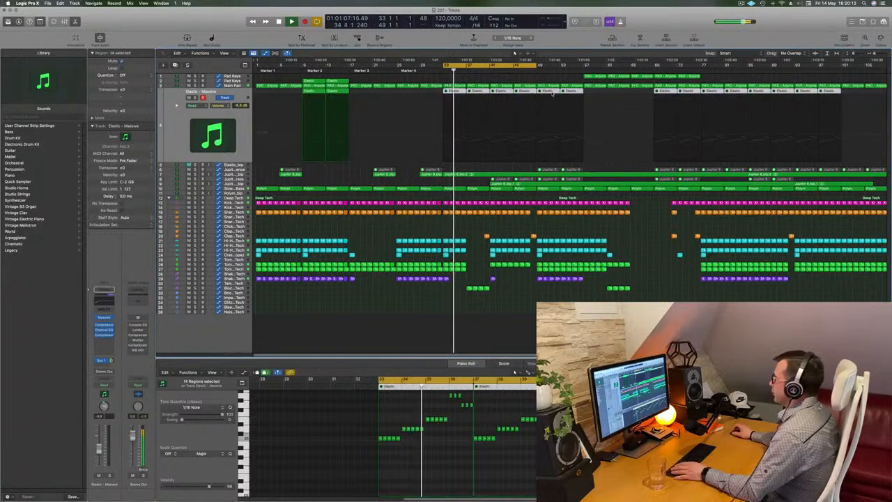
pyautogui.rightClick(552, 94)
pyautogui.click(570, 95)
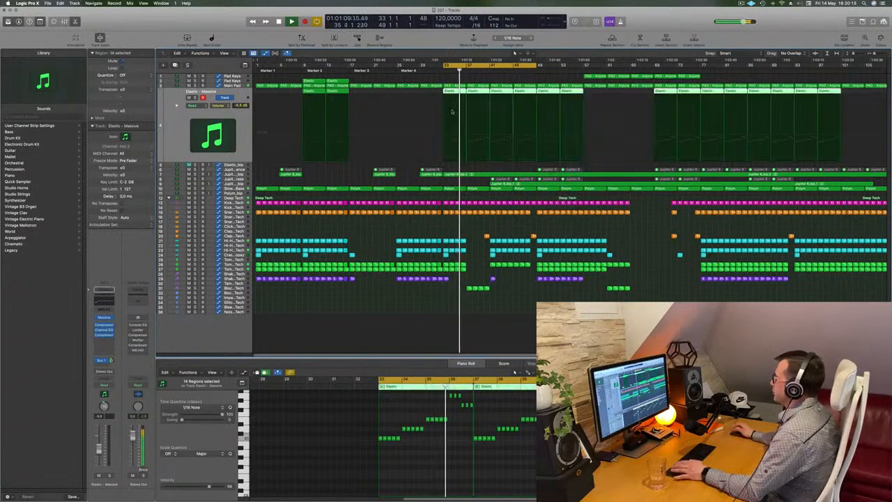
# - Play the Elastic part from bar 33, raise its track volume to -6.0 dB, and adjust the Filter 1 cutoff in its Massive synth
pyautogui.click(242, 122)
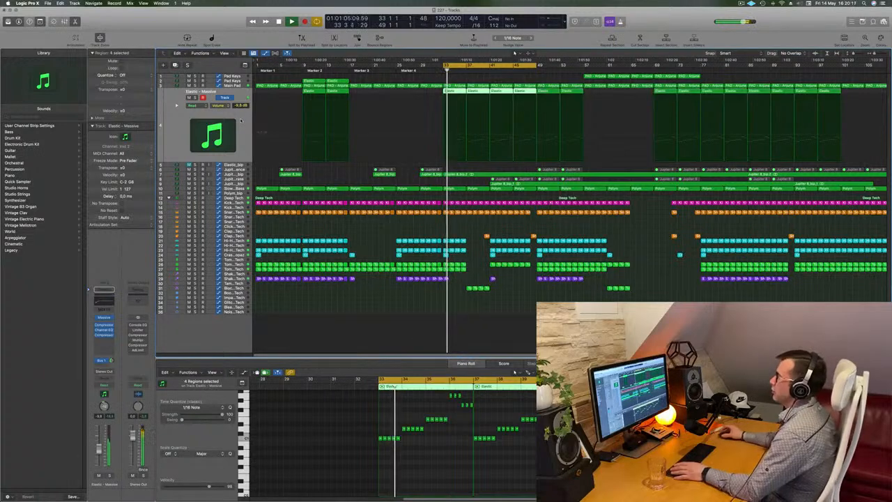
pyautogui.press('space')
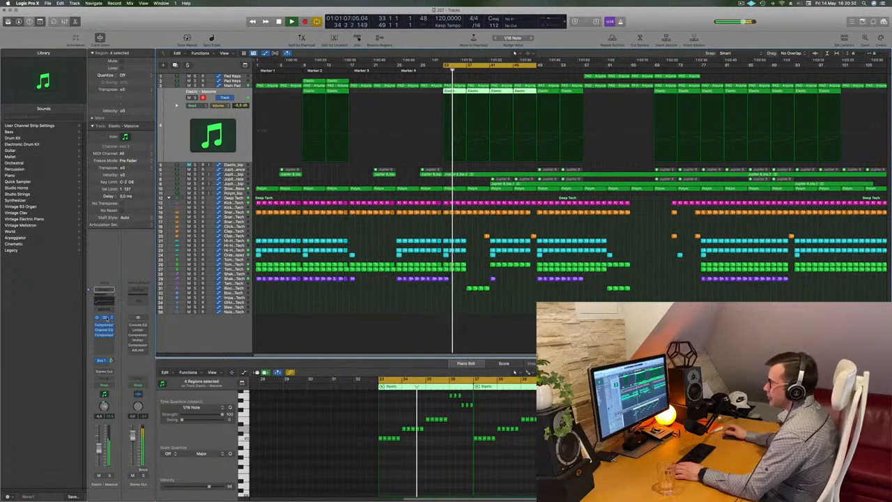
pyautogui.click(104, 318)
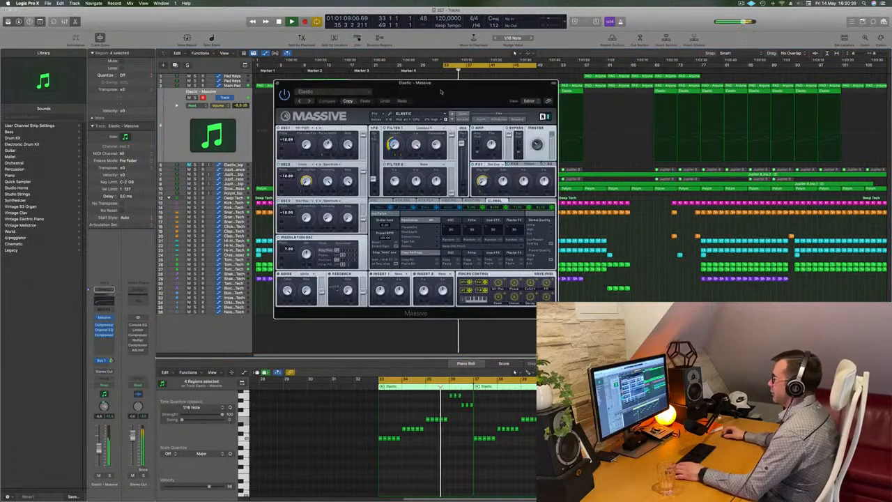
pyautogui.moveTo(441, 91); pyautogui.dragTo(732, 97)
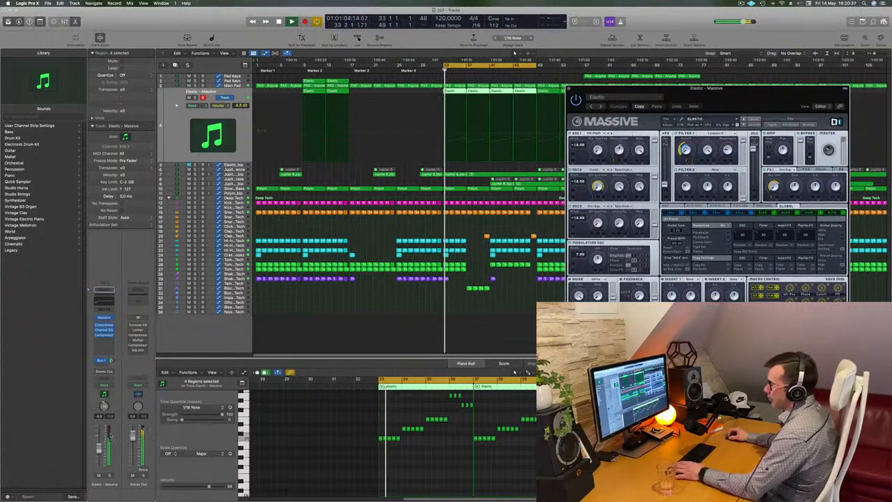
pyautogui.click(98, 441)
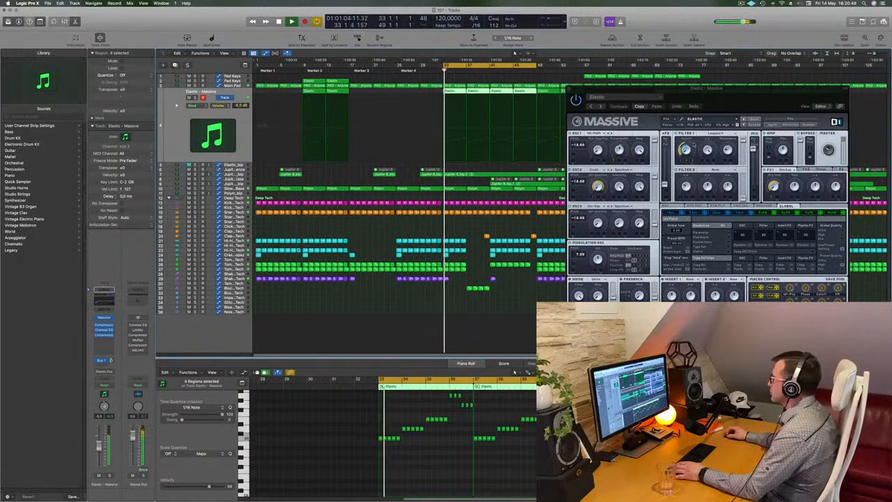
pyautogui.moveTo(688, 142); pyautogui.dragTo(687, 156)
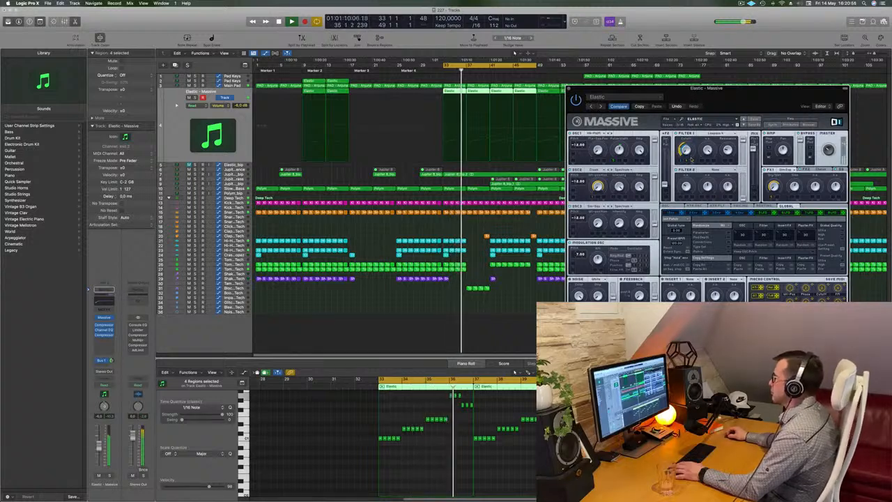
pyautogui.moveTo(758, 93); pyautogui.dragTo(707, 106)
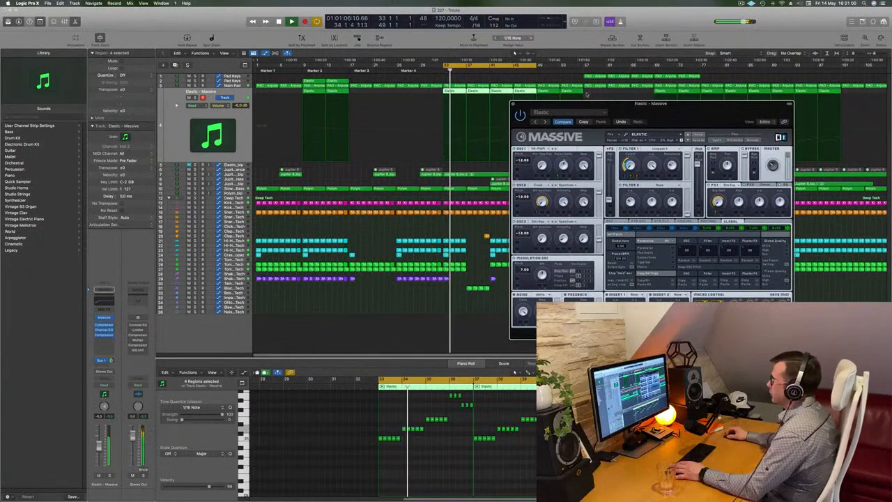
pyautogui.click(512, 104)
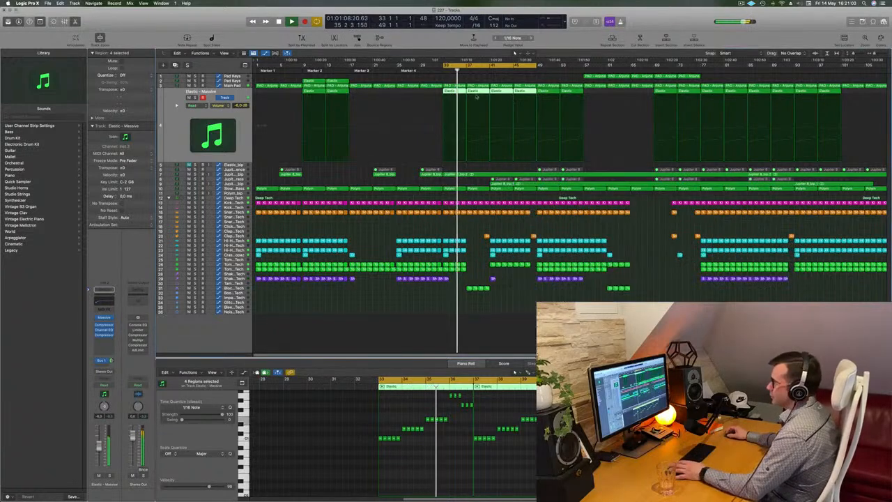
# - Replay from bar 33, lower the Elastic - Massive track volume to about -8.2 dB, and deselect its regions
pyautogui.press('space')
pyautogui.press('space')
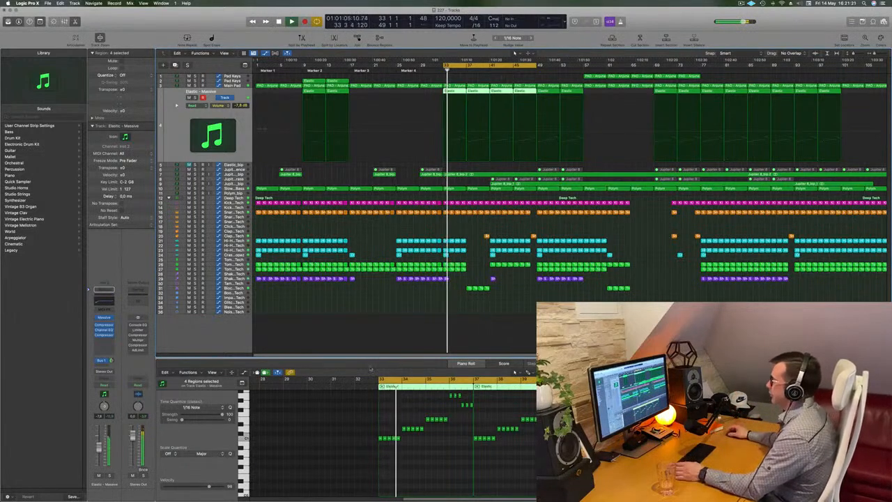
pyautogui.click(533, 333)
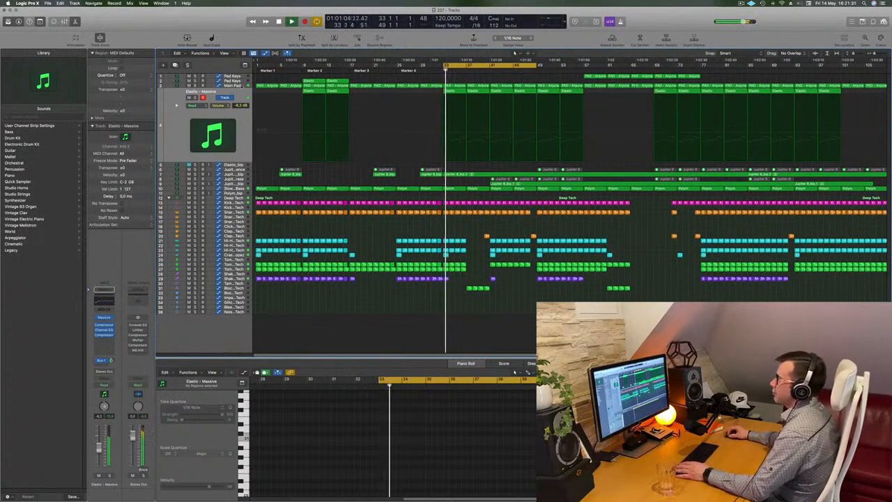
# - Reshape the Main Pad filter cutoff automation between bars 33 and 37 while replaying the section
pyautogui.click(241, 86)
pyautogui.click(444, 139)
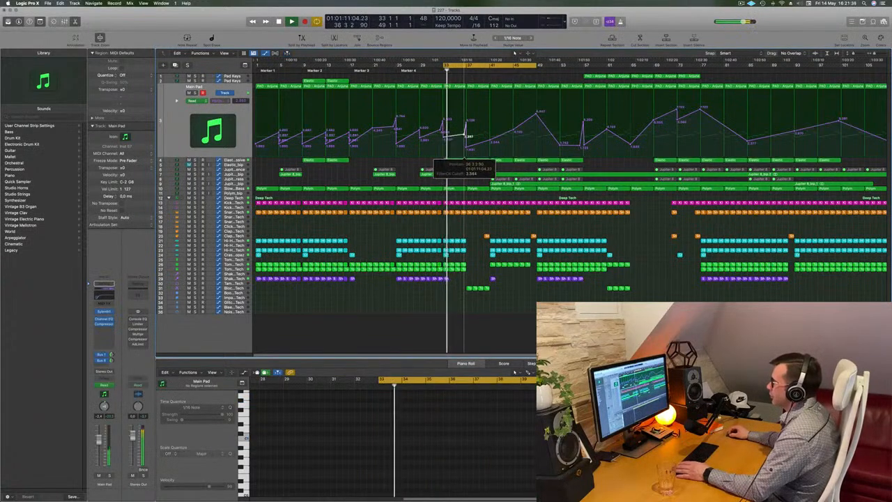
pyautogui.press('space')
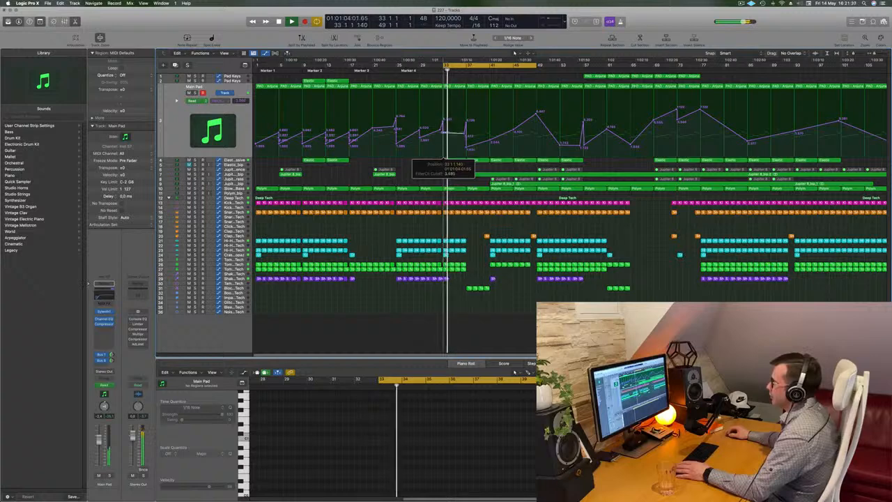
pyautogui.press('space')
pyautogui.press('space')
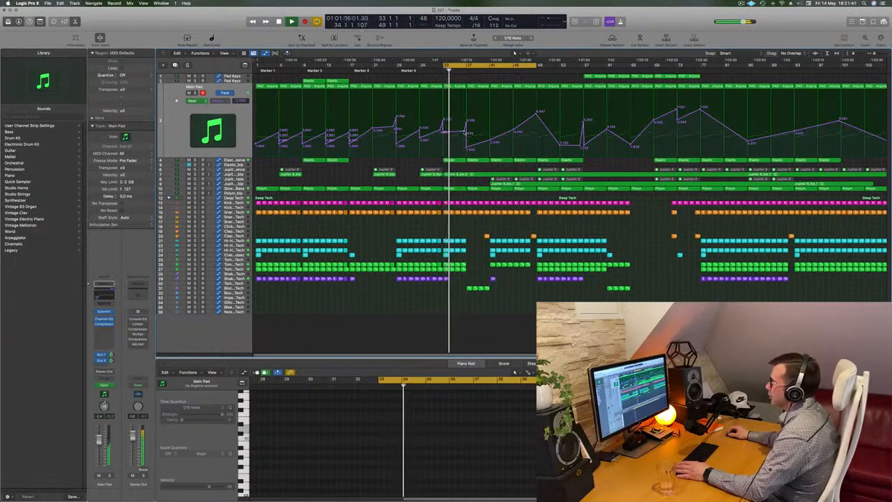
pyautogui.click(466, 131)
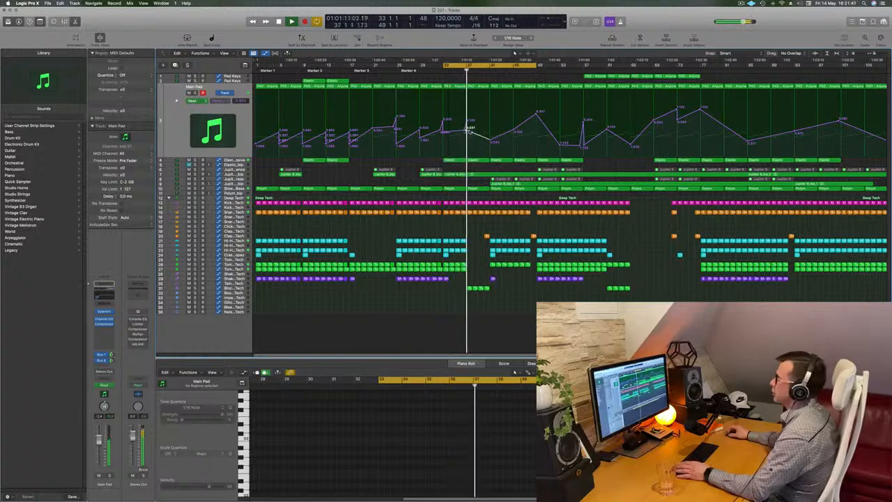
pyautogui.scroll(3, 484, 205)
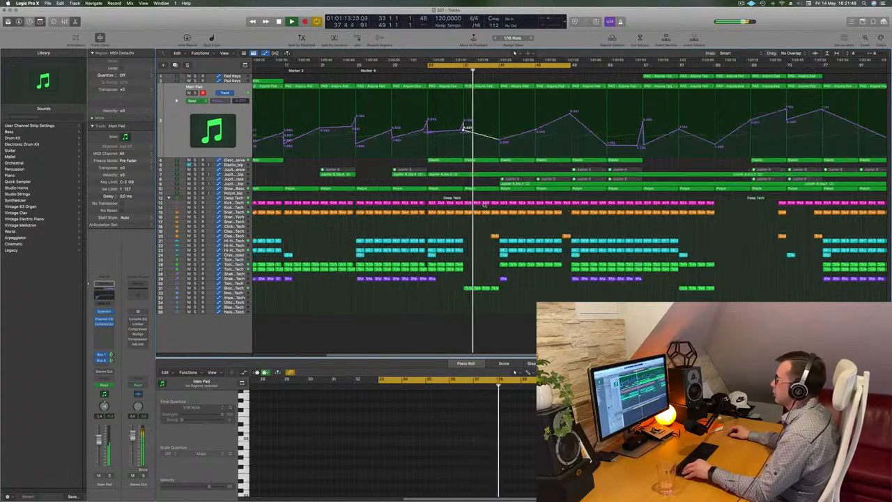
pyautogui.scroll(-4, 485, 206)
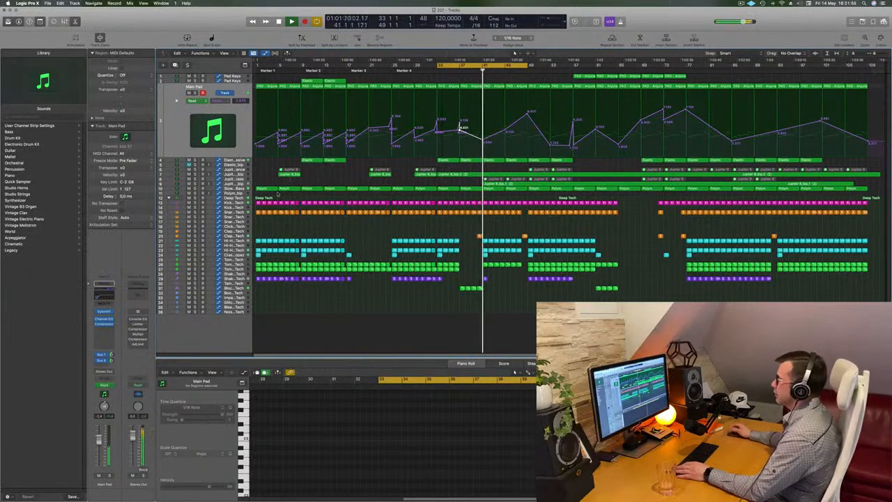
# - Delete the bounced Jupiter 8 audio region that starts at bar 41 and return playback to bar 33
pyautogui.click(237, 184)
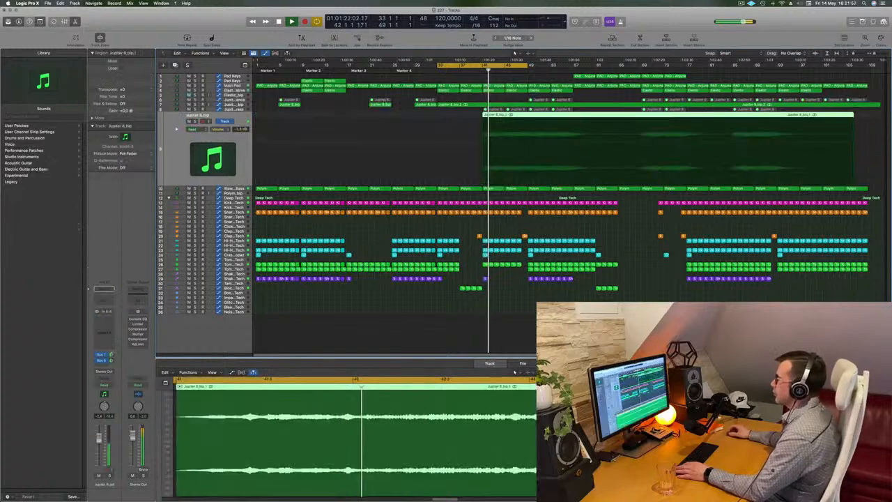
pyautogui.press('Return')
pyautogui.press('BackSpace')
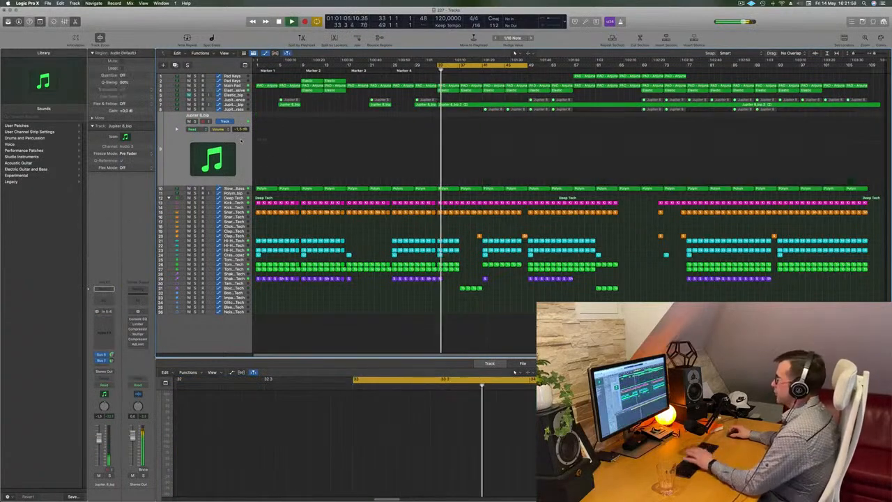
# - Unmute all the muted MIDI regions on the Jupiter 8 Top Brass track from bar 41 onward
pyautogui.click(487, 109)
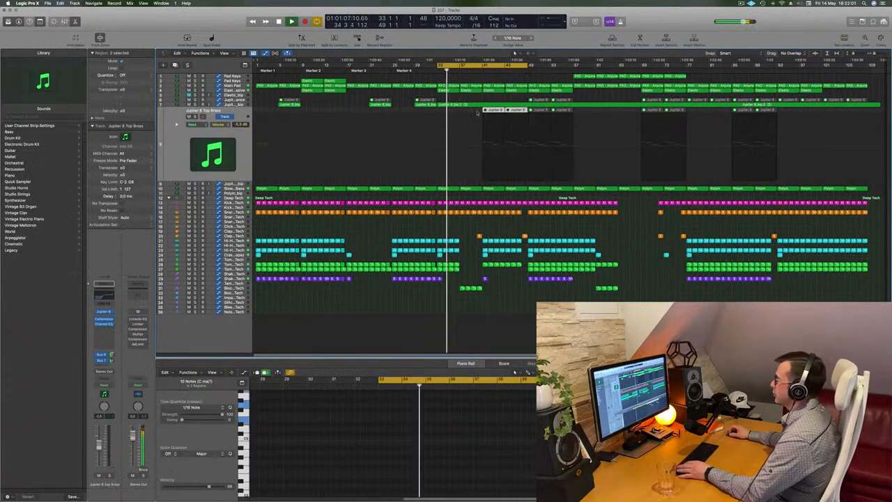
pyautogui.rightClick(775, 110)
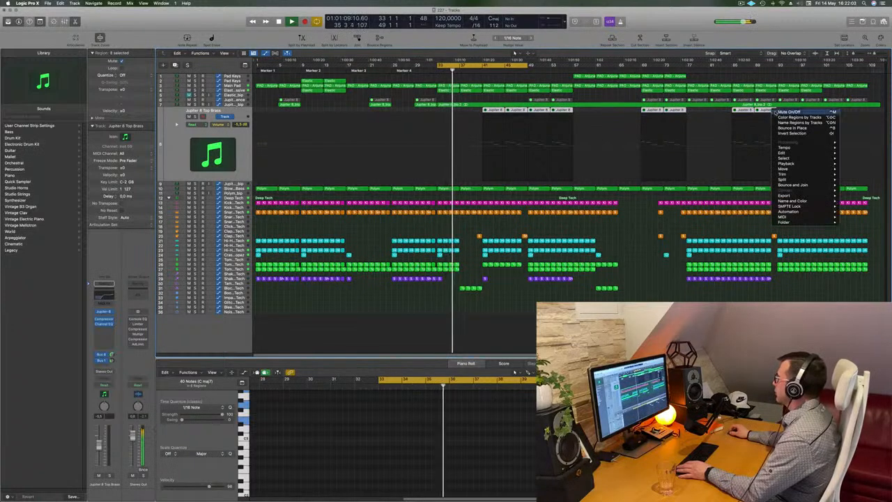
pyautogui.click(789, 112)
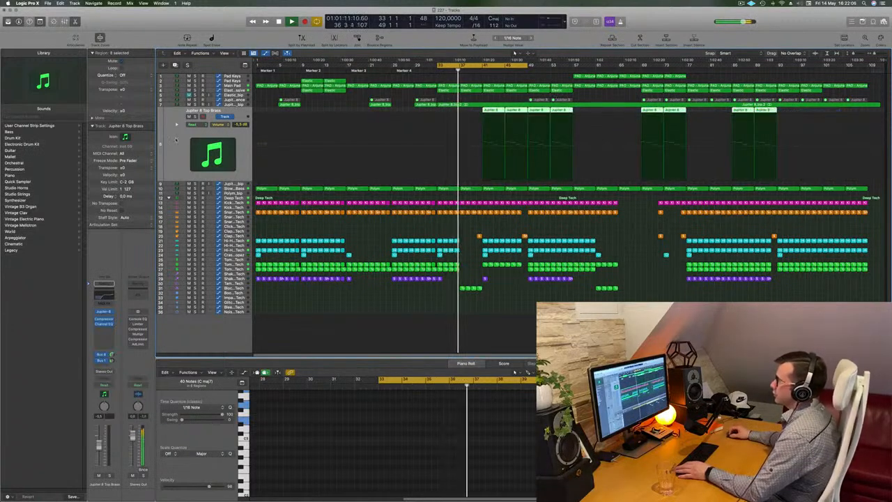
# - Replay the section from bar 33 to judge how the arrangement builds toward the brass entry at bar 41
pyautogui.press('super+Right')
pyautogui.press('super+Right')
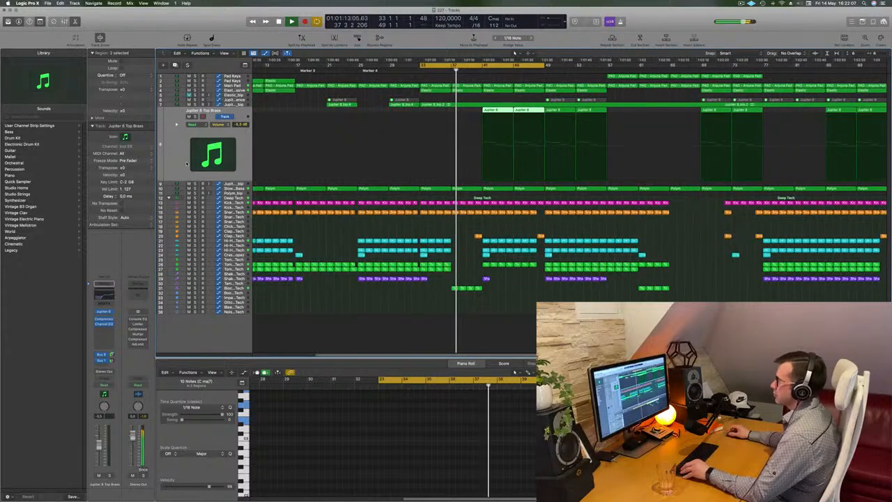
pyautogui.press('super+Right')
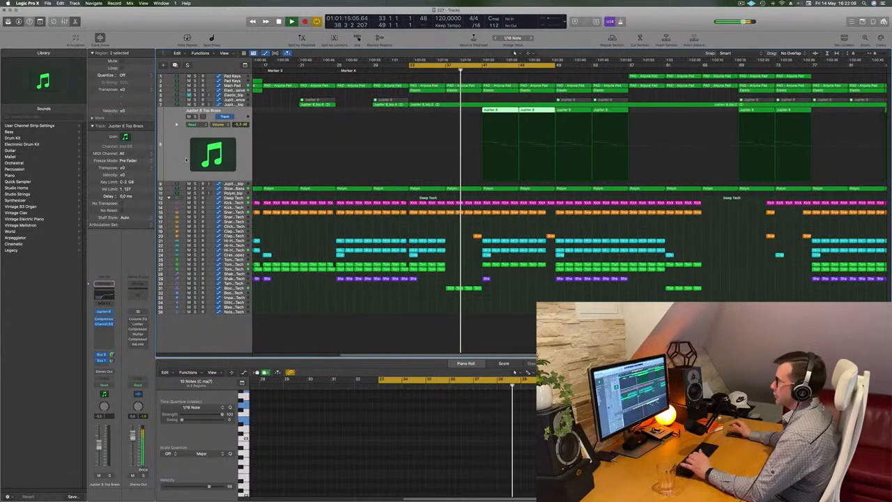
pyautogui.press('space')
pyautogui.press('space')
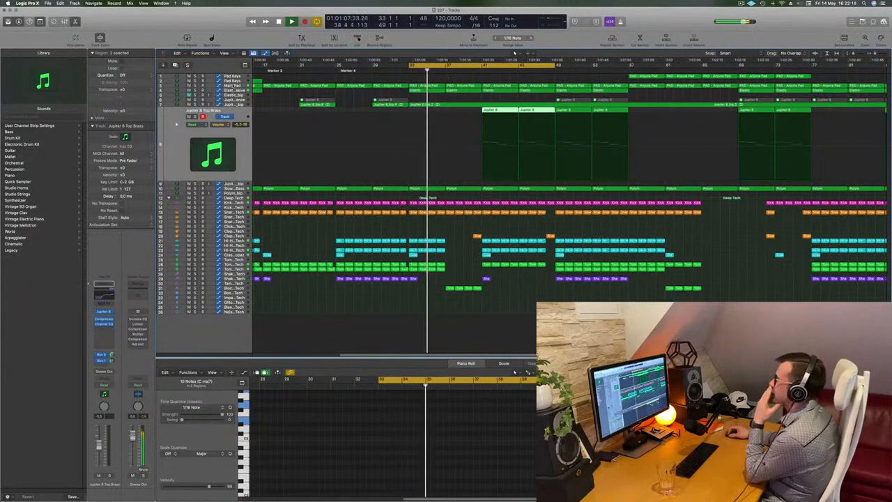
# - Delete the Slow Brassy Bass region spanning bars 37 to 41
pyautogui.click(233, 85)
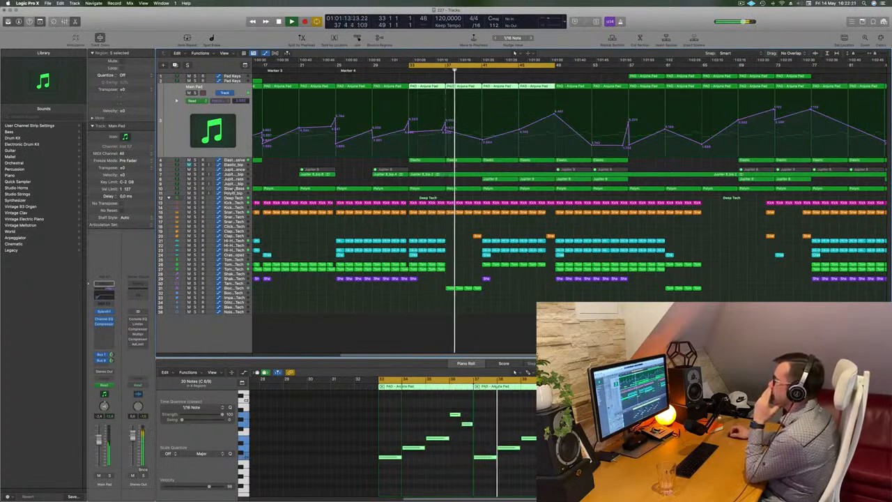
pyautogui.click(235, 189)
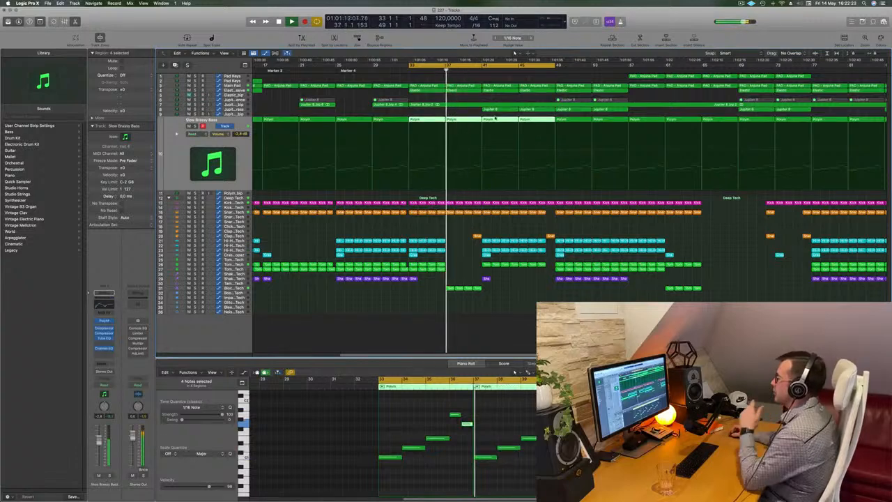
pyautogui.click(472, 119)
pyautogui.press('Delete')
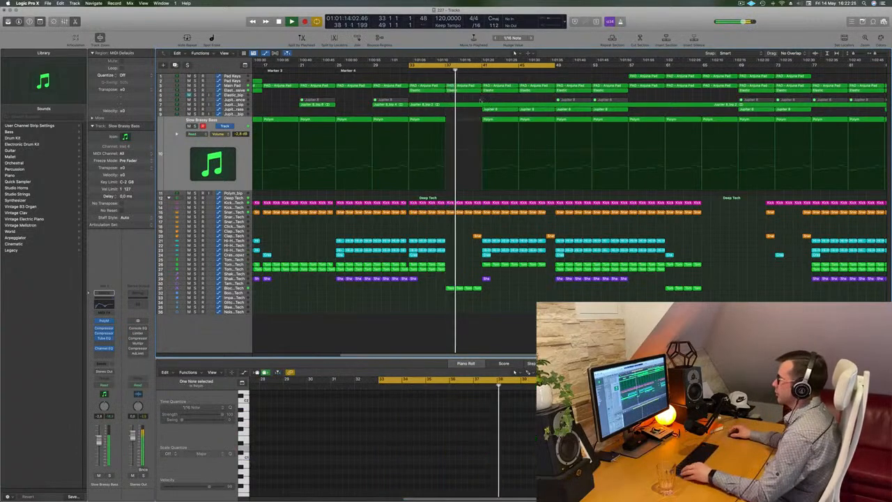
# - Listen to the bass gap between bars 37 and 41 and the bass's return at bar 41
pyautogui.press('super+Left')
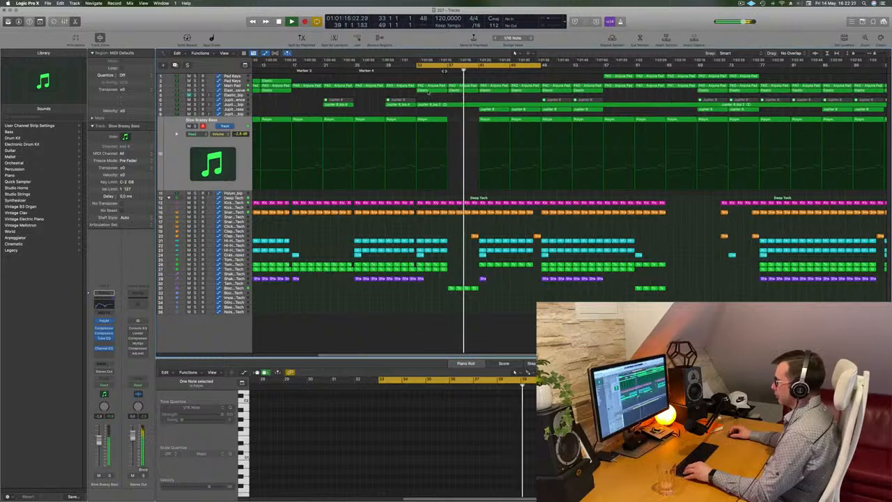
pyautogui.press('super+Up')
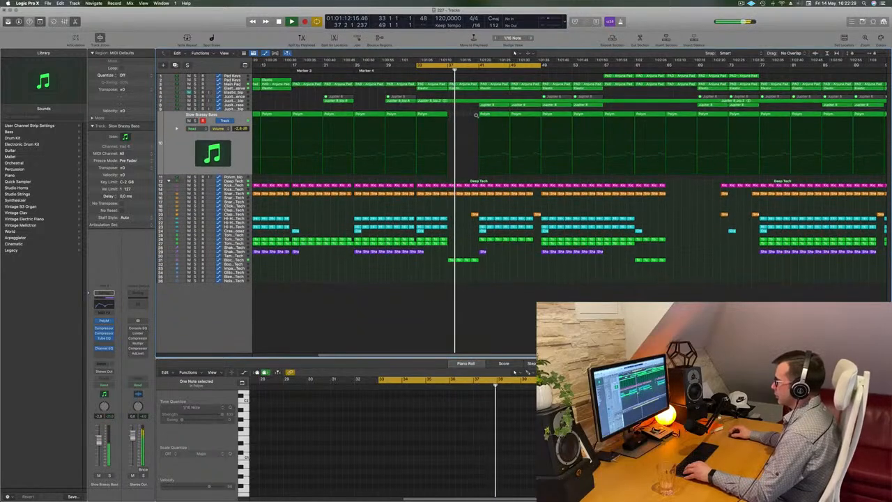
pyautogui.press('super+Down')
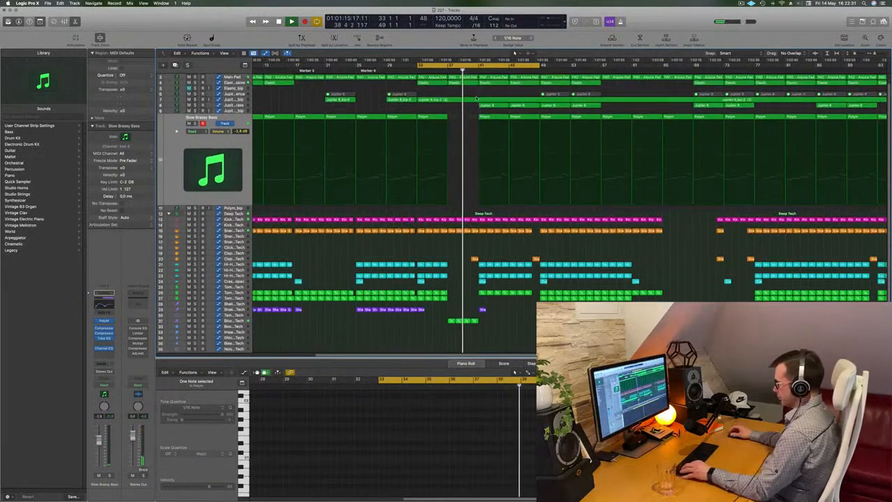
pyautogui.press('super+Left')
pyautogui.press('super+Left')
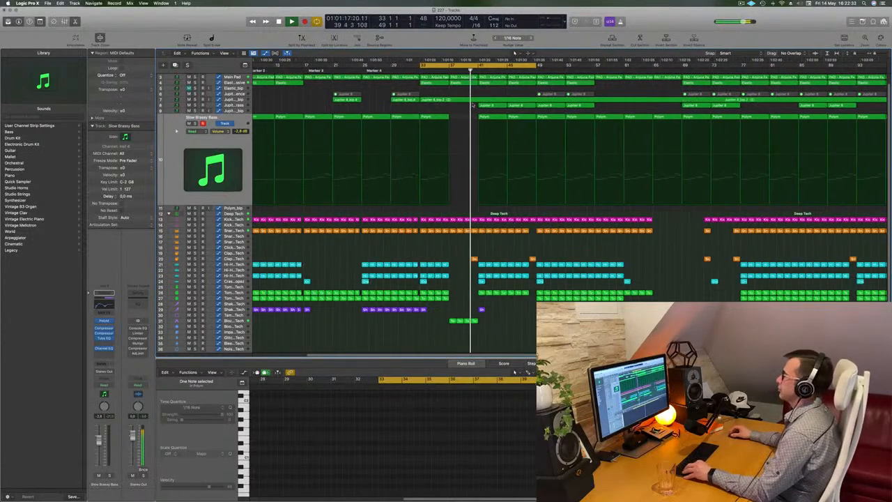
pyautogui.hscroll(2, 473, 104)
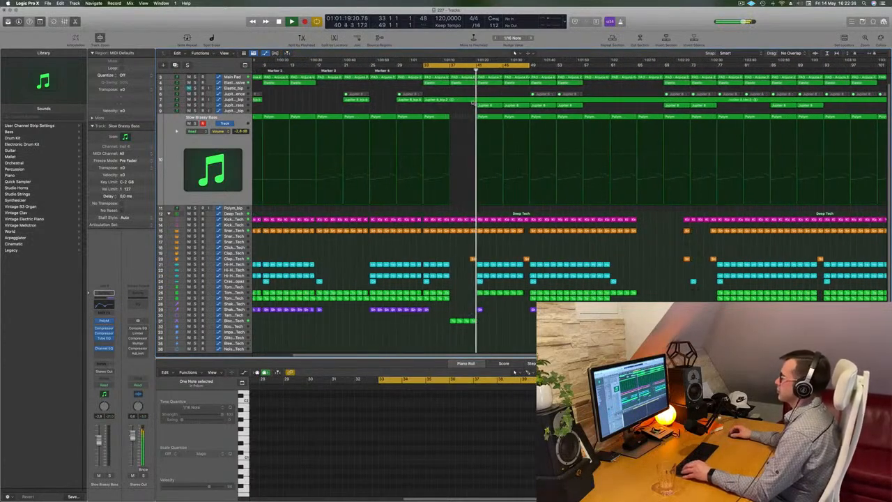
pyautogui.hscroll(-3, 473, 103)
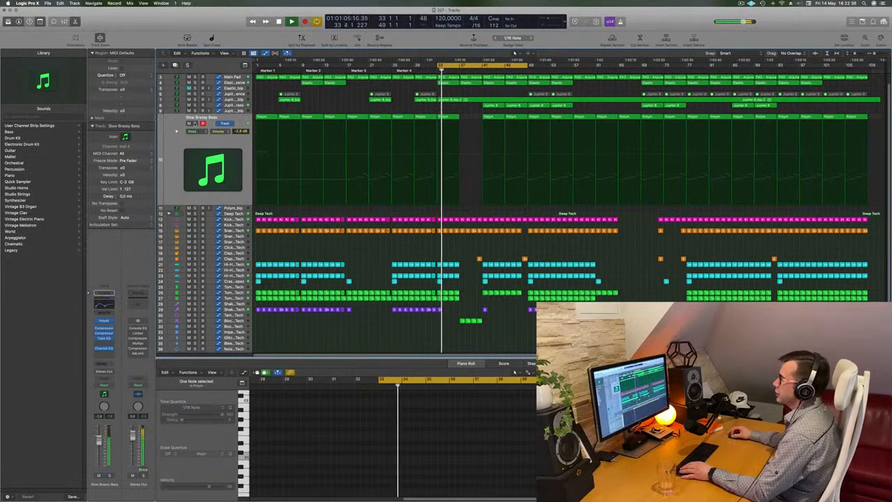
# - Listen to the Slow Brassy Bass track from bar 33 and select its region spanning bars 33 to 37
pyautogui.click(195, 123)
pyautogui.press('s')
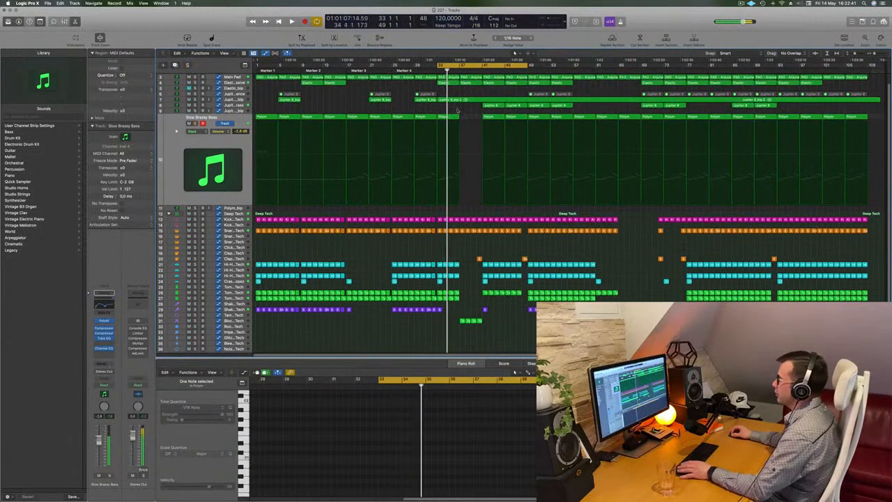
pyautogui.click(449, 116)
# - Repeat the shaker regions after bar 33 to extend the shaker pattern up to bar 41
pyautogui.press('super+Right')
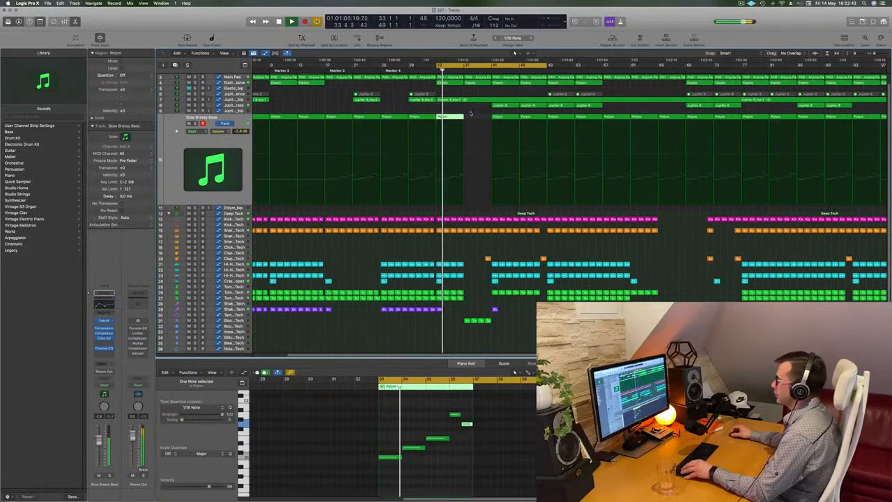
pyautogui.press('super+Right')
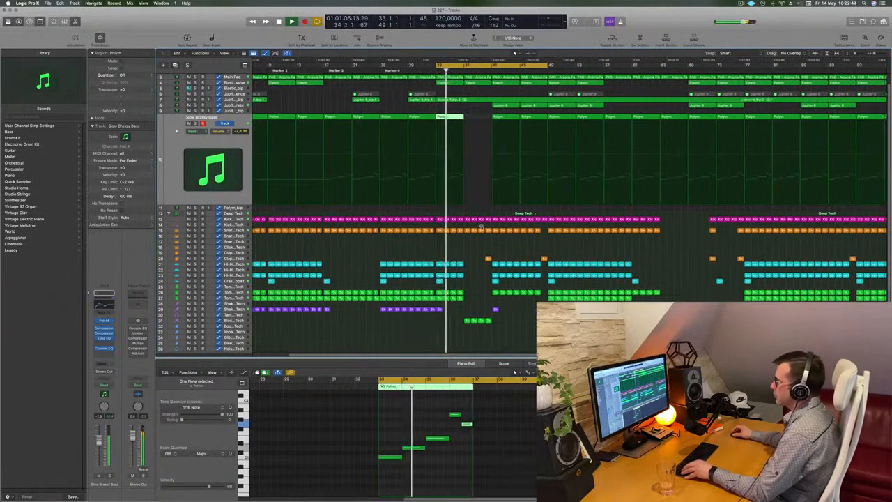
pyautogui.click(435, 309)
pyautogui.press('super+r')
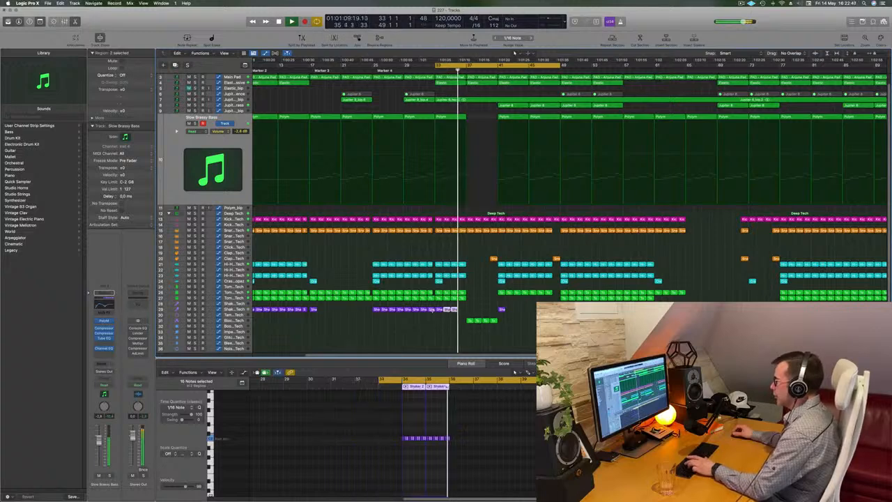
pyautogui.press('super+r')
pyautogui.press('super+r')
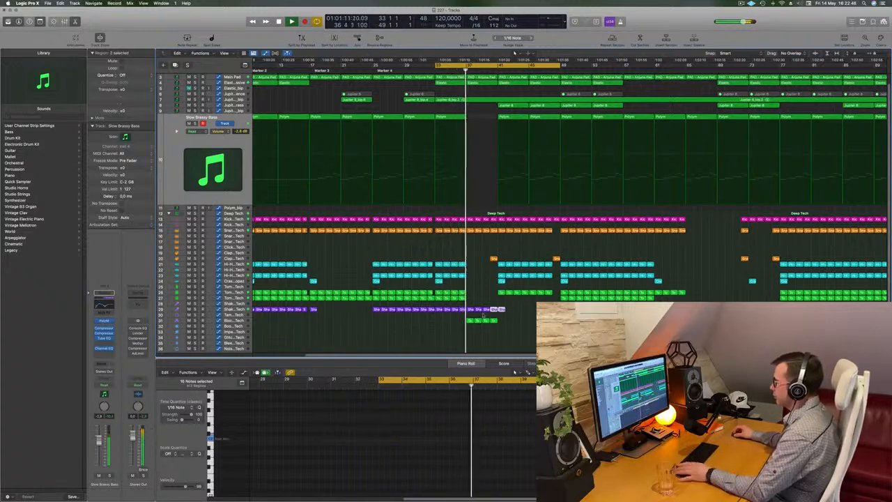
# - Delete the four shaker regions between bars 37 and 41
pyautogui.click(515, 314)
pyautogui.press('super+Right')
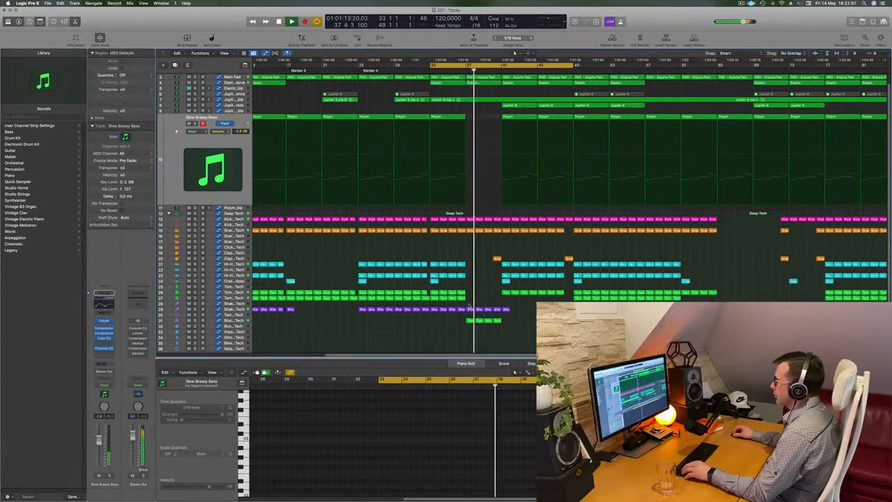
pyautogui.moveTo(469, 307); pyautogui.dragTo(497, 317)
pyautogui.press('BackSpace')
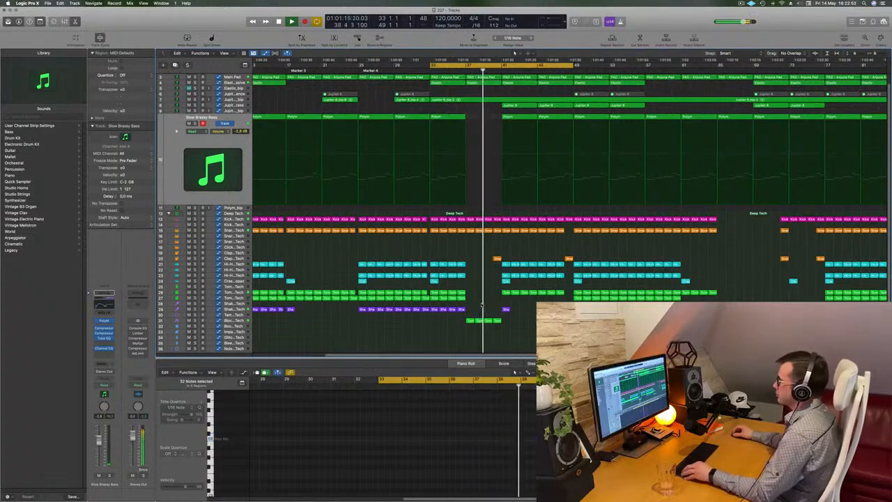
# - Audition the Jupiter 8 Top Brass track in solo after bar 41 and raise its volume to about -3.9 dB
pyautogui.press('super+Left')
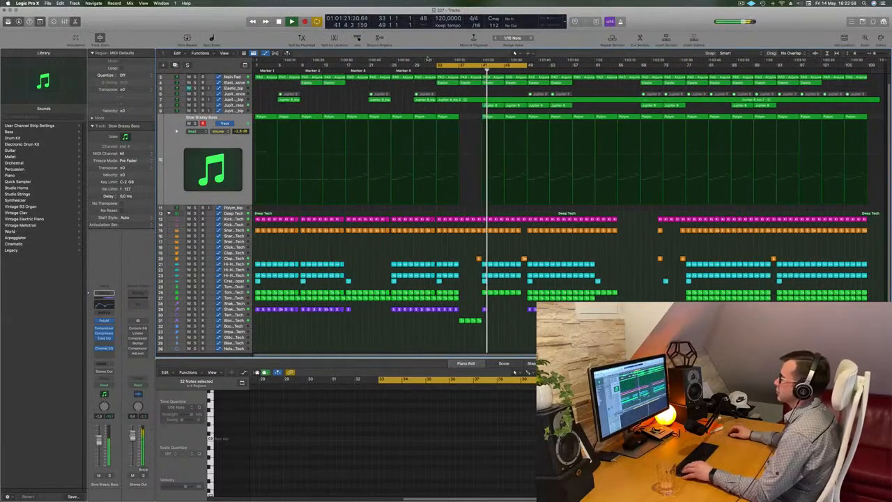
pyautogui.click(496, 105)
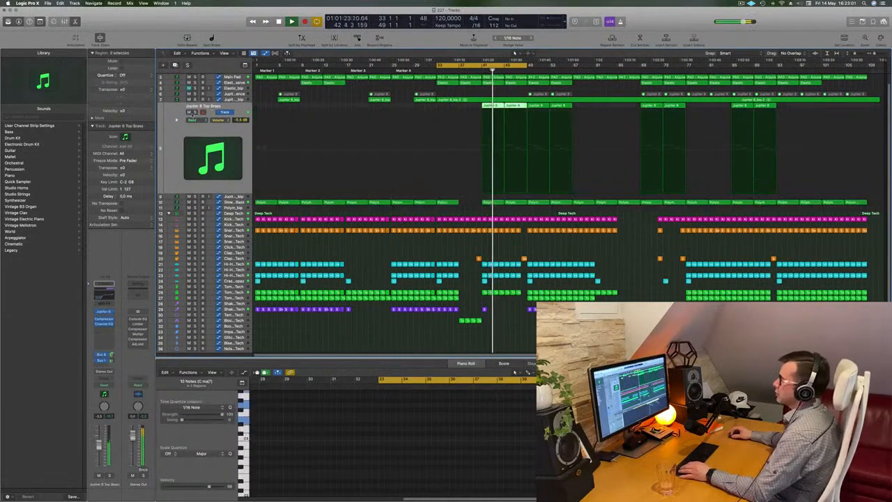
pyautogui.click(194, 112)
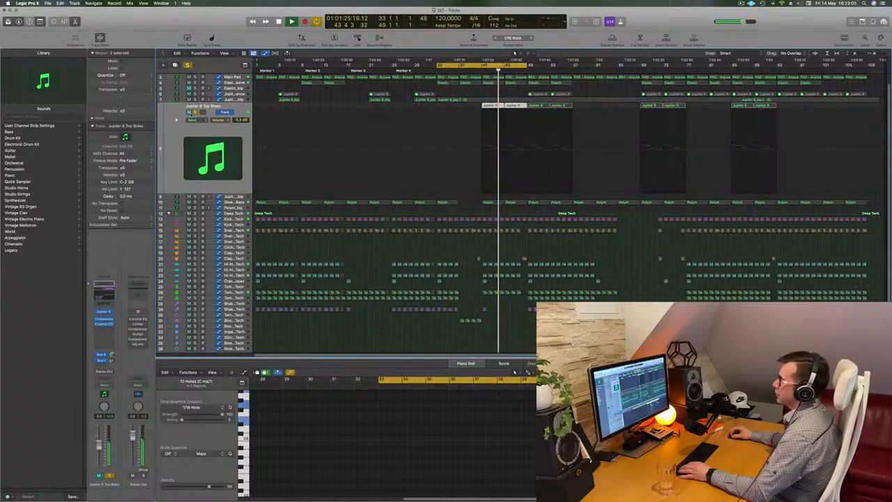
pyautogui.hotkey('ctrl', 's')
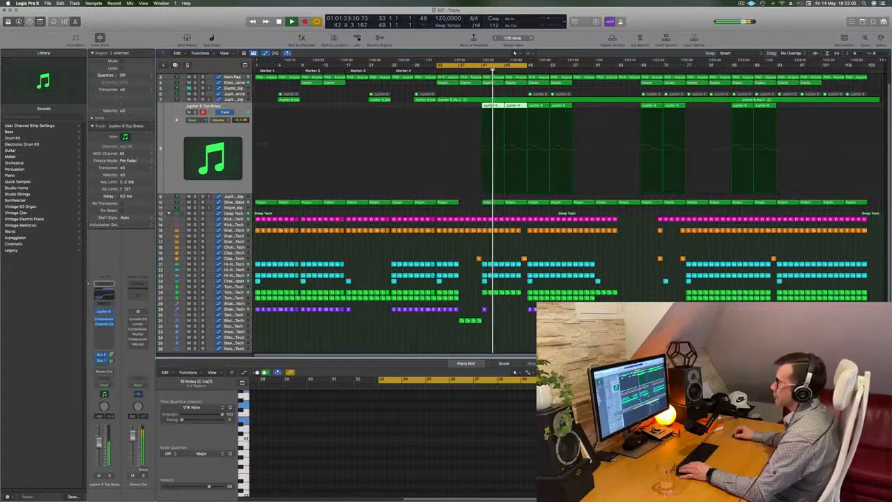
pyautogui.click(484, 329)
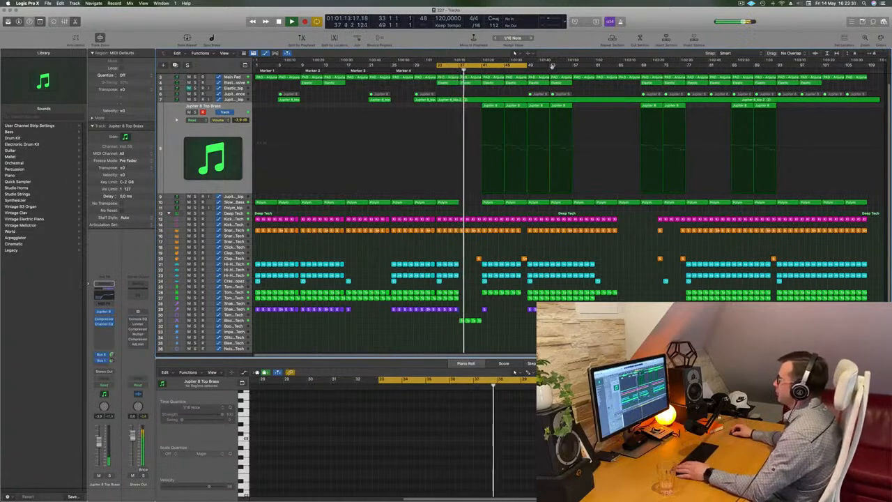
# - Move the cycle range to bars 49 to 65 and play the section from bar 49
pyautogui.moveTo(506, 66); pyautogui.dragTo(597, 66)
pyautogui.press('space')
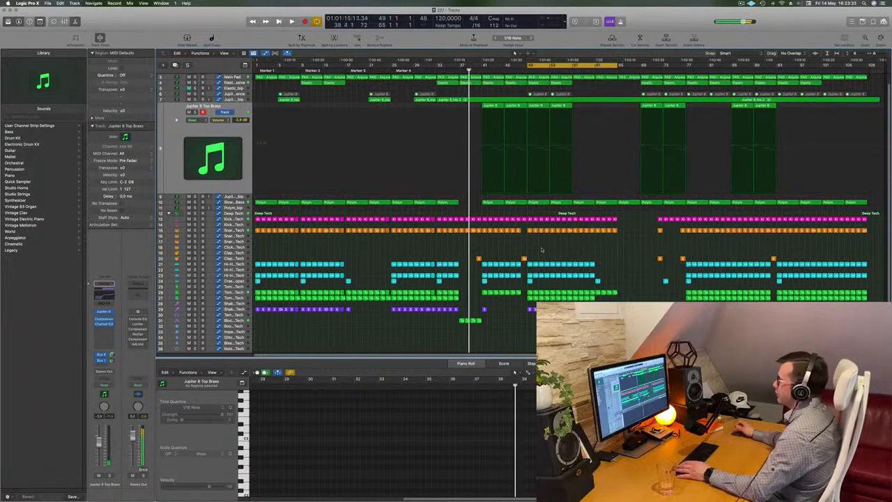
pyautogui.press('space')
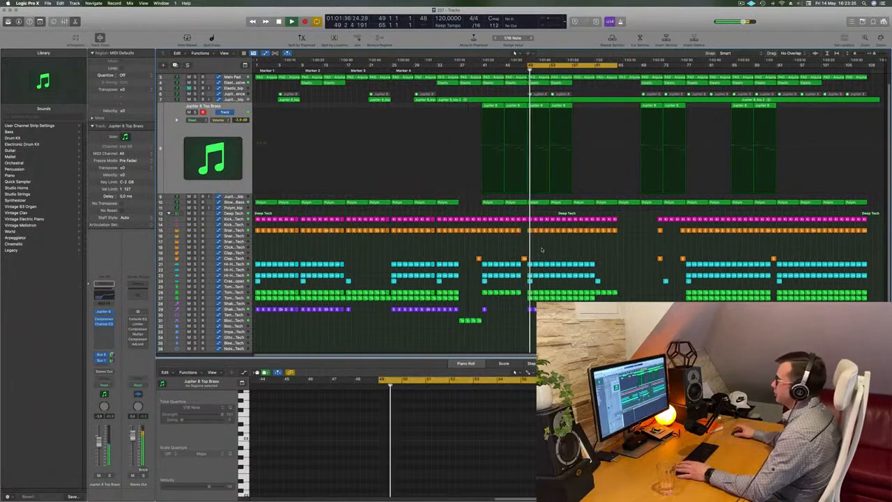
pyautogui.press('space')
pyautogui.press('space')
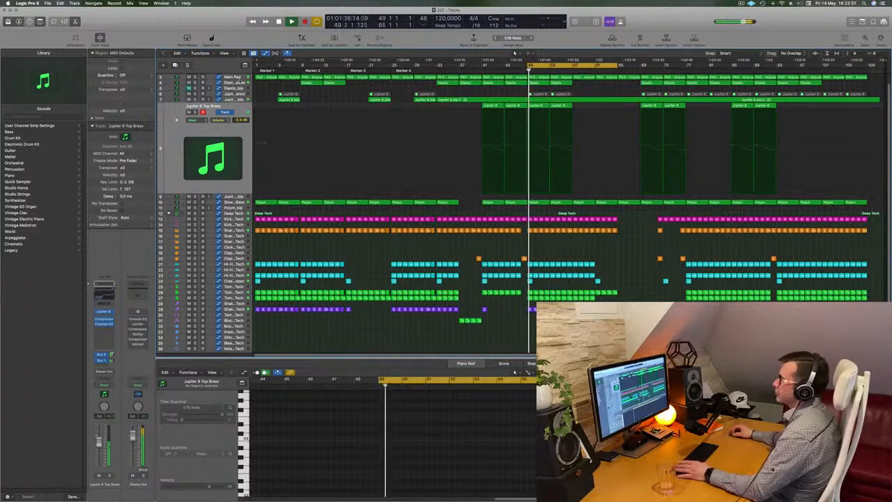
# - Show the Main Pad track's automation and play the transition into bar 49 from bar 45
pyautogui.click(167, 78)
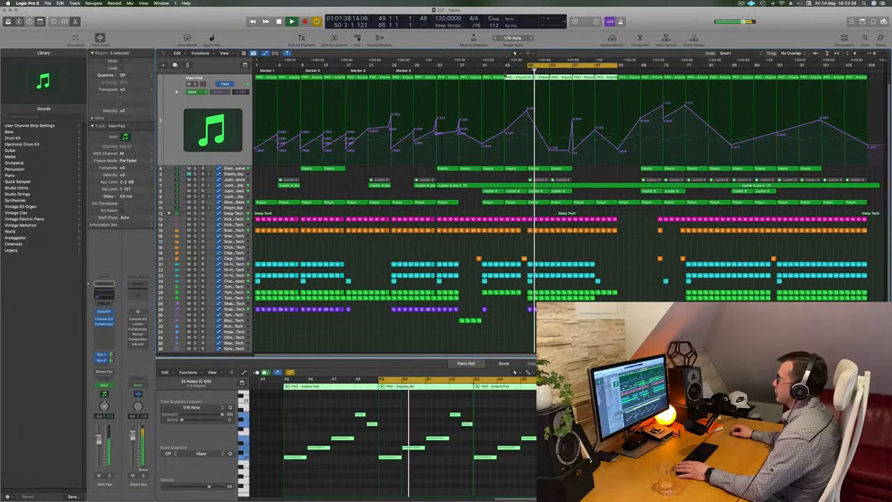
pyautogui.click(505, 71)
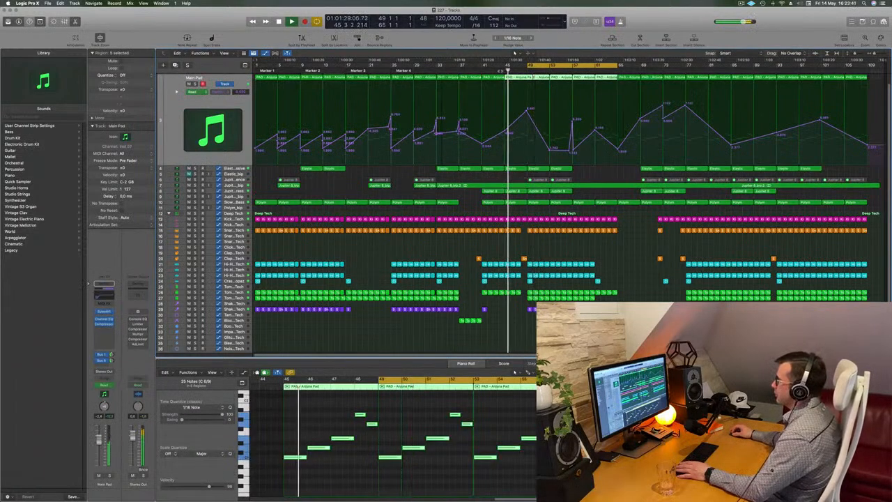
pyautogui.click(500, 71)
pyautogui.click(491, 249)
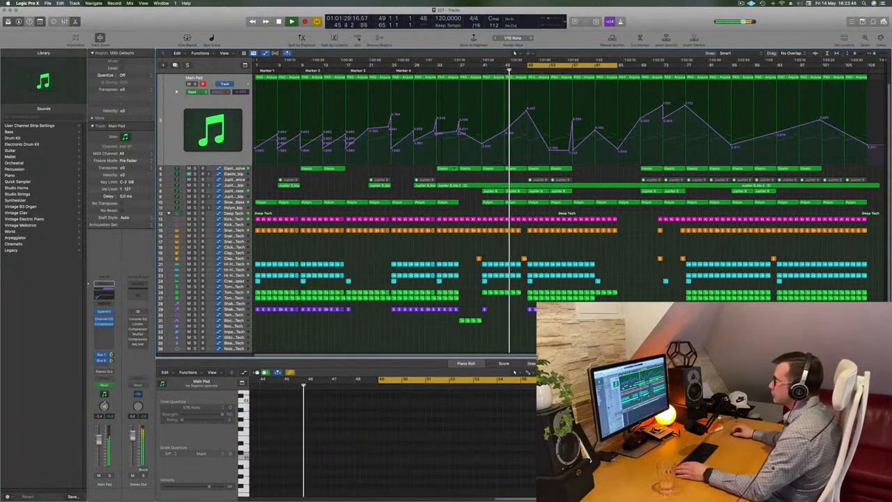
# - Listen to the Jupiter 8 Top Brass and Elastic - Massive parts in the section starting at bar 49
pyautogui.click(236, 192)
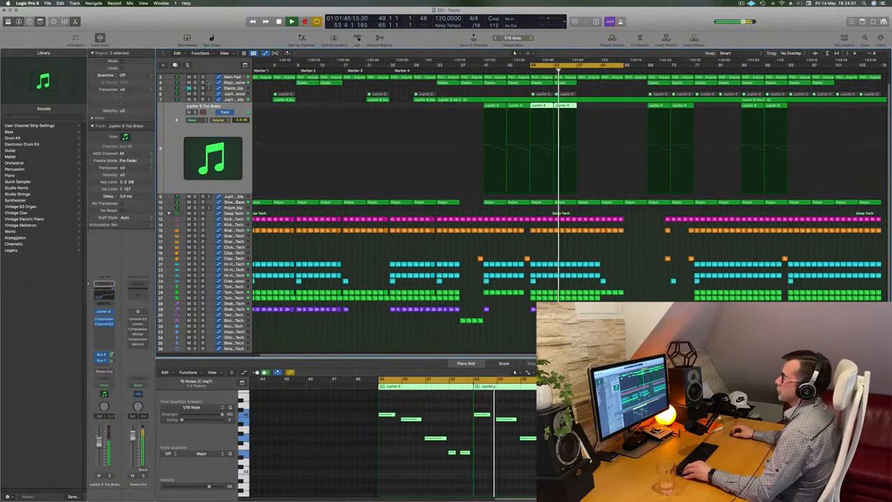
pyautogui.click(226, 83)
pyautogui.press('s')
pyautogui.press('s')
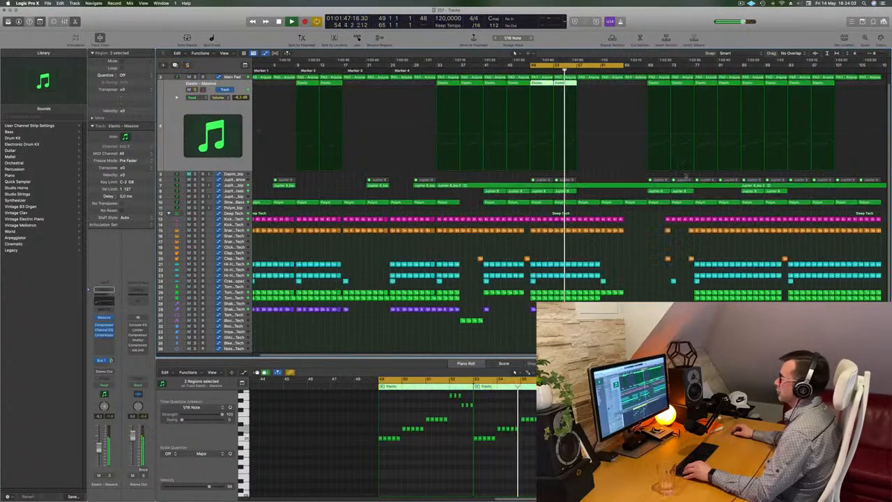
pyautogui.press('super+Left')
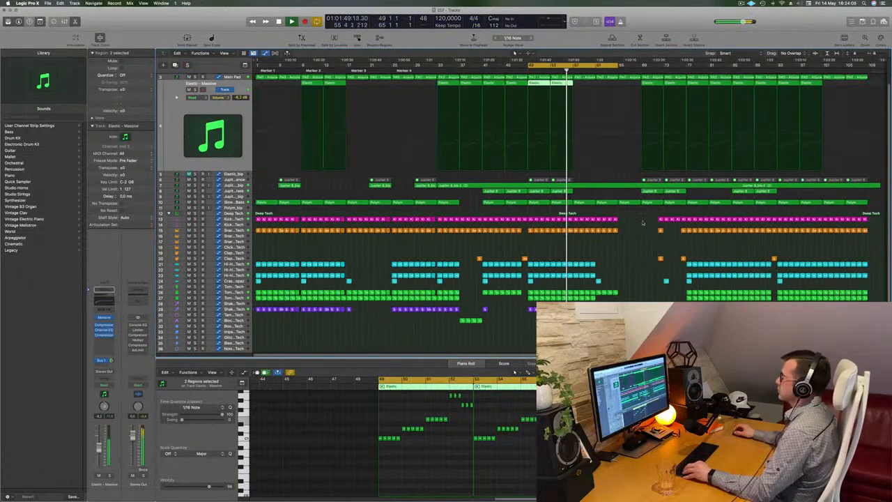
# - Check the automation parameters available on the Slow Brassy Bass track, leaving Volume selected
pyautogui.click(233, 202)
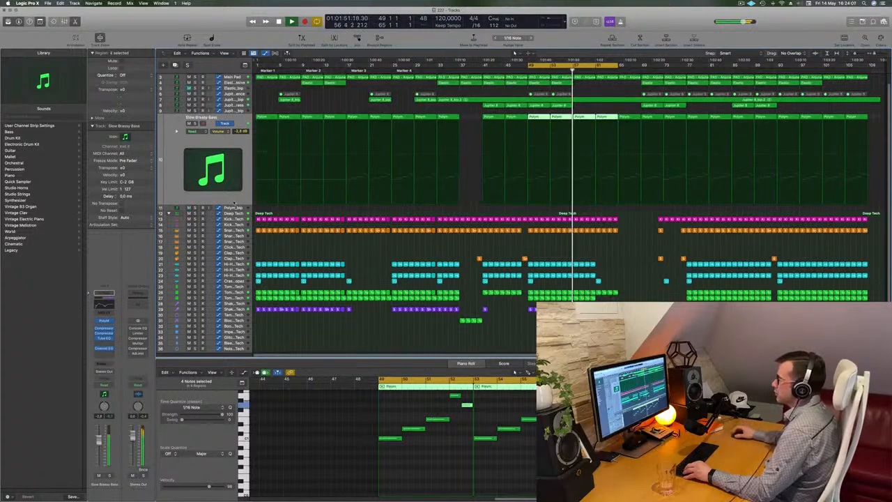
pyautogui.click(219, 132)
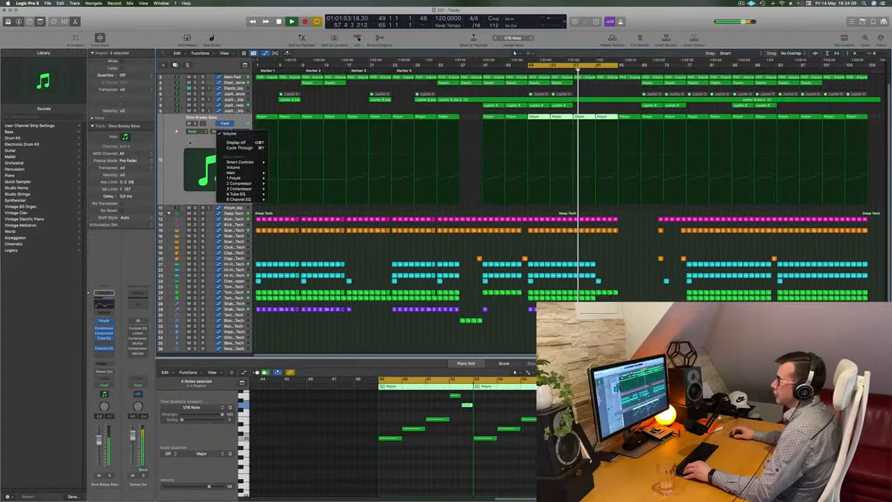
pyautogui.click(185, 147)
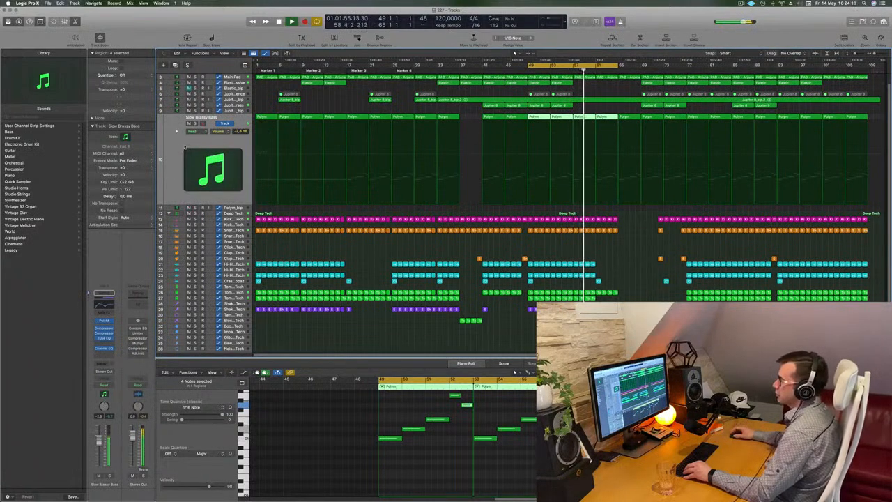
# - Select the Pad Keys track, set the cycle range to bars 57 to 73, and play from bar 57
pyautogui.scroll(1, 187, 141)
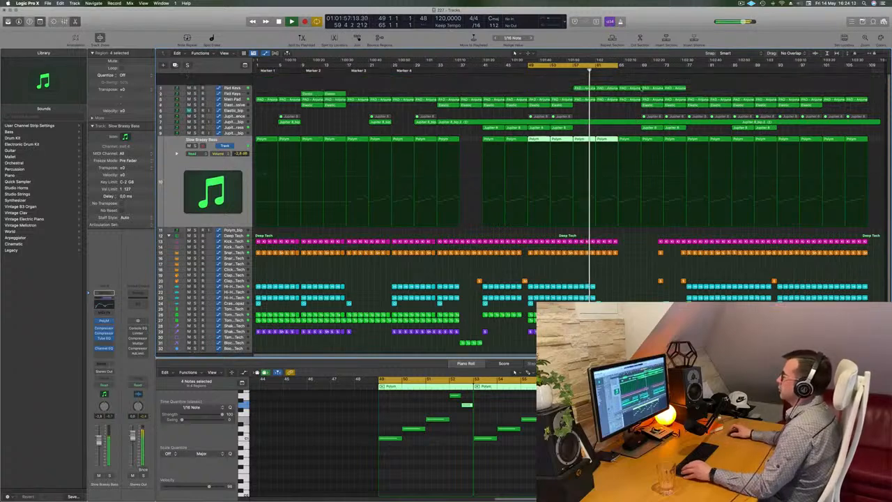
pyautogui.click(578, 78)
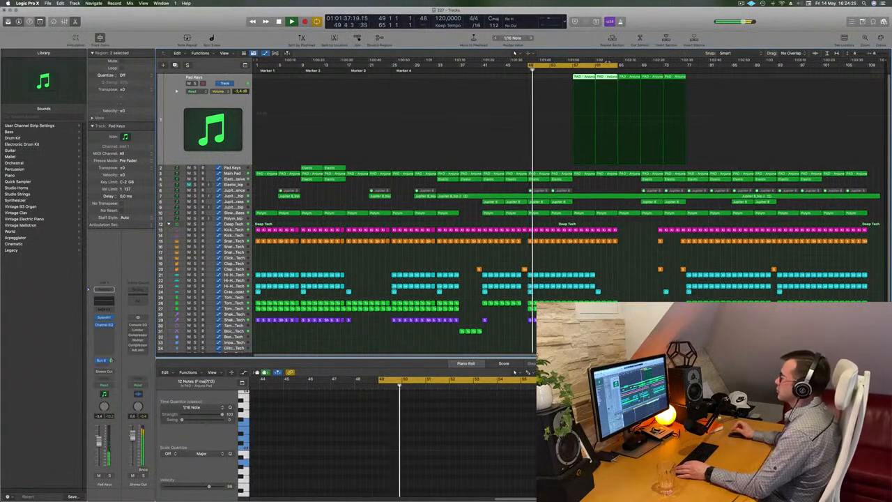
pyautogui.press('space')
pyautogui.press('space')
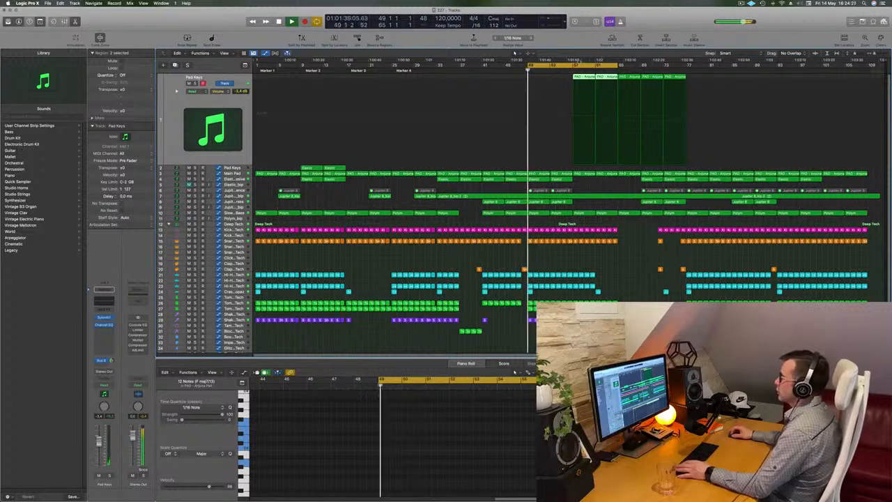
pyautogui.moveTo(583, 65); pyautogui.dragTo(631, 64)
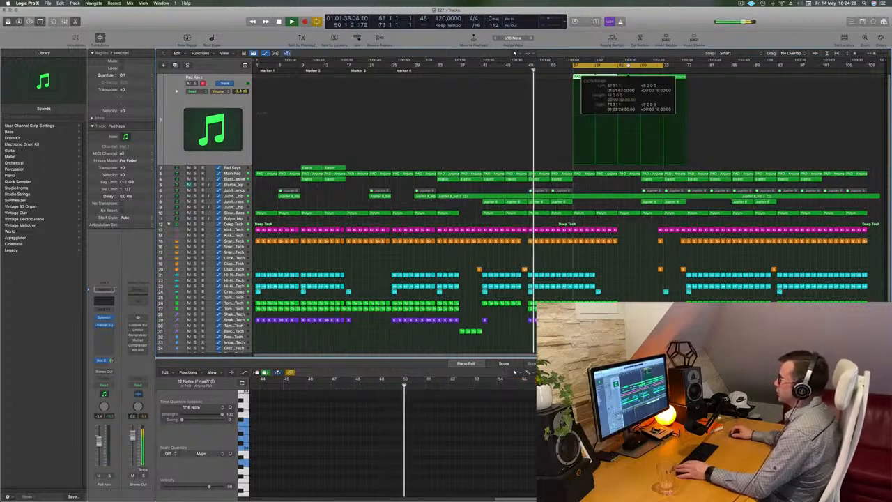
pyautogui.press('space')
pyautogui.press('space')
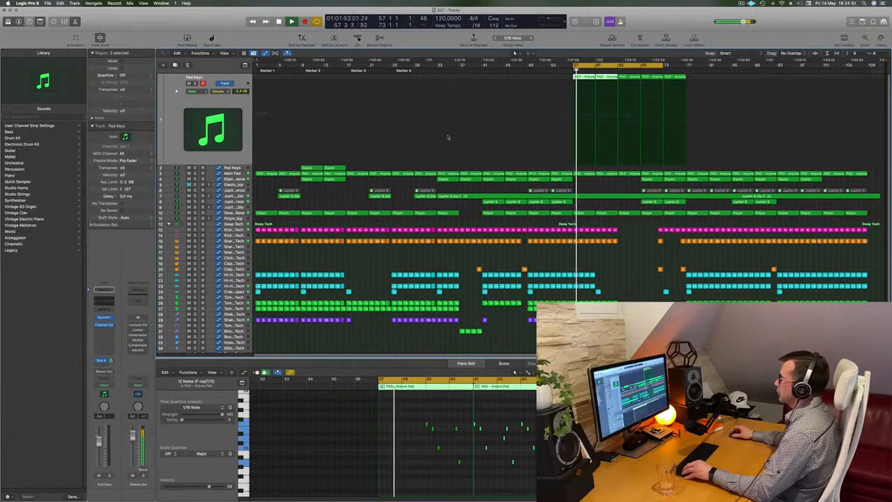
# - Inspect the Pad Keys track's Sylenth1 patch during playback, declining the plug-in update, and close the instrument
pyautogui.scroll(3, 629, 260)
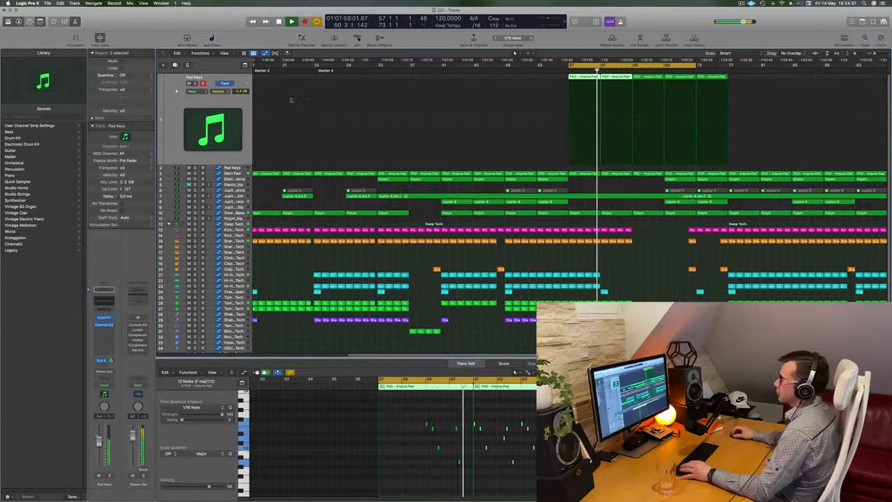
pyautogui.click(104, 317)
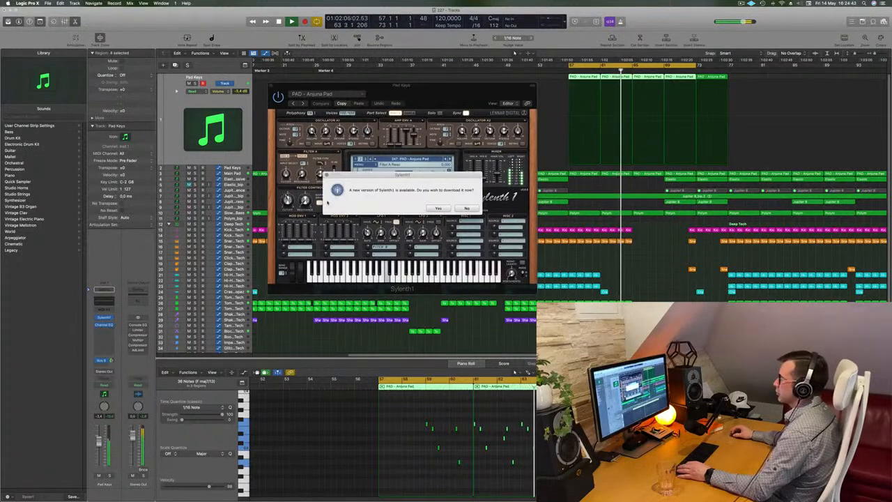
pyautogui.click(467, 208)
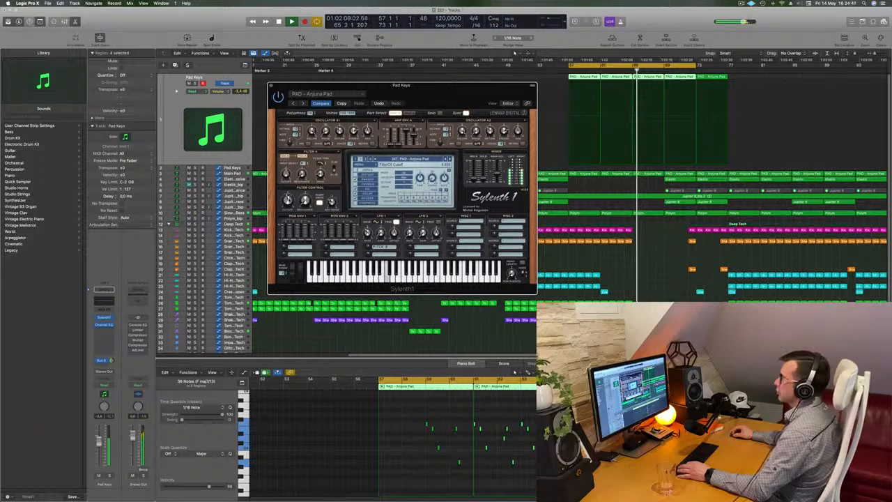
pyautogui.moveTo(455, 91); pyautogui.dragTo(468, 192)
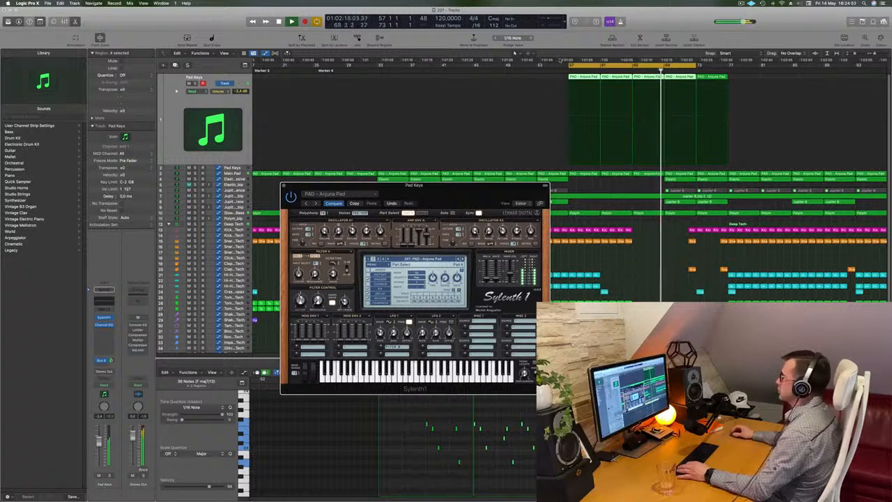
pyautogui.press('super+Left')
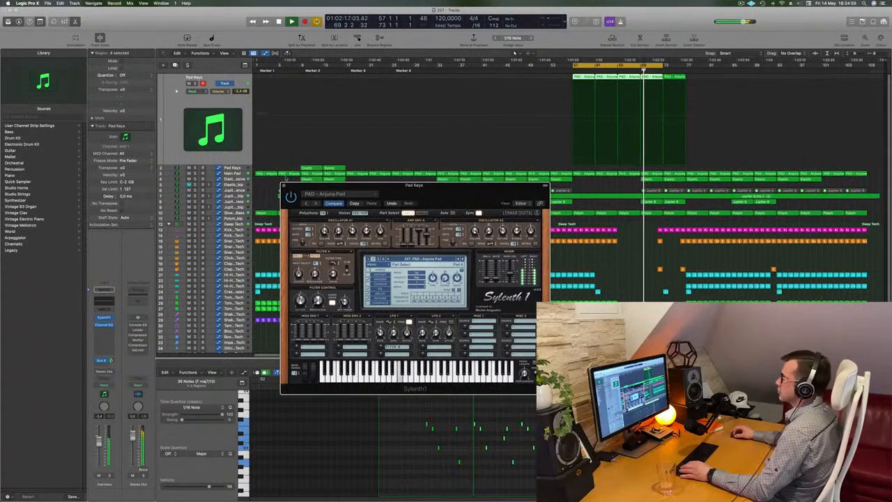
pyautogui.press('super+w')
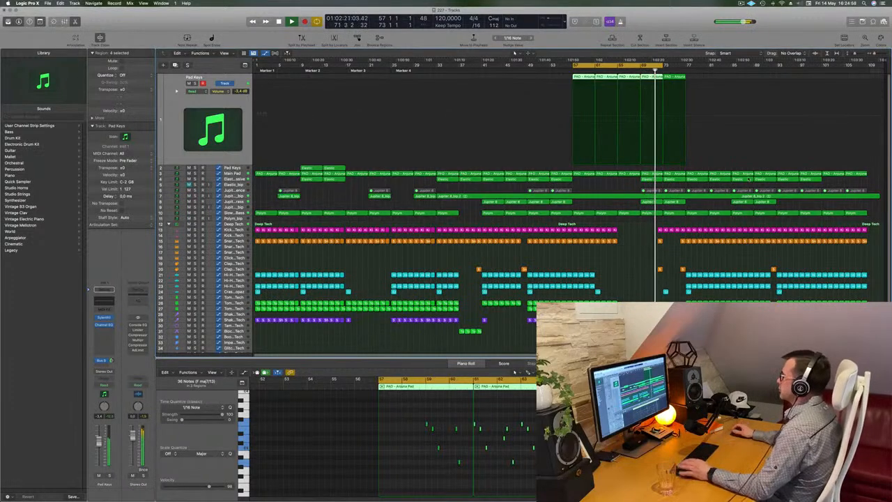
# - Extend the end of the cycle range to bar 77 while the Pad Keys section plays
pyautogui.press('super+Right')
pyautogui.press('super+Right')
pyautogui.press('super+Left')
pyautogui.press('super+Left')
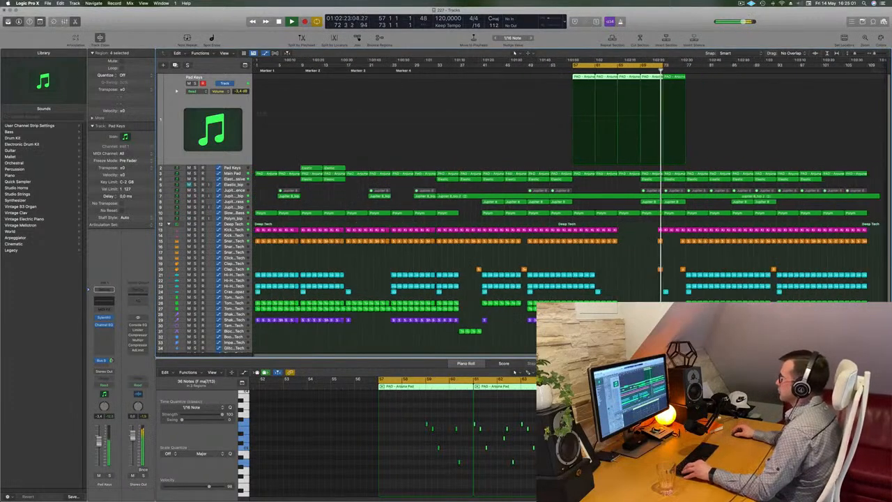
pyautogui.press('super+Right')
pyautogui.press('super+Left')
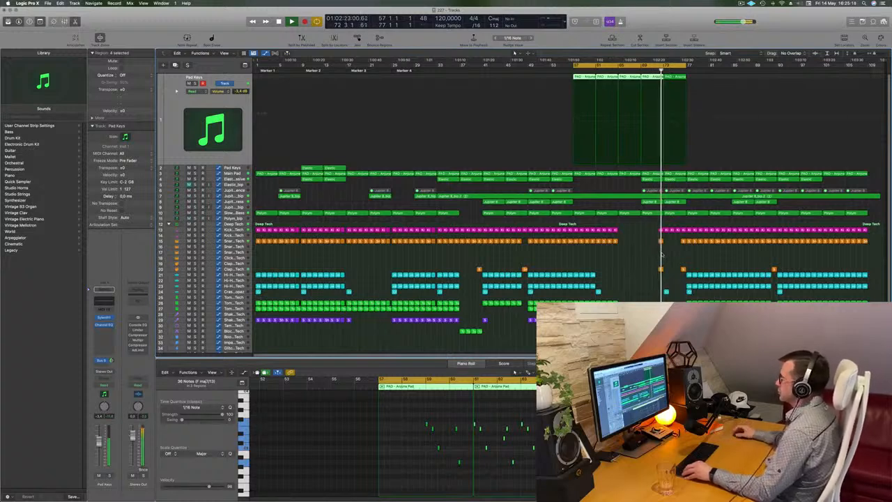
# - Play from bar 69, repeat the last Pad Keys region once to fill bars 77 to 81, and extend the cycle range to bar 81
pyautogui.hscroll(3, 666, 253)
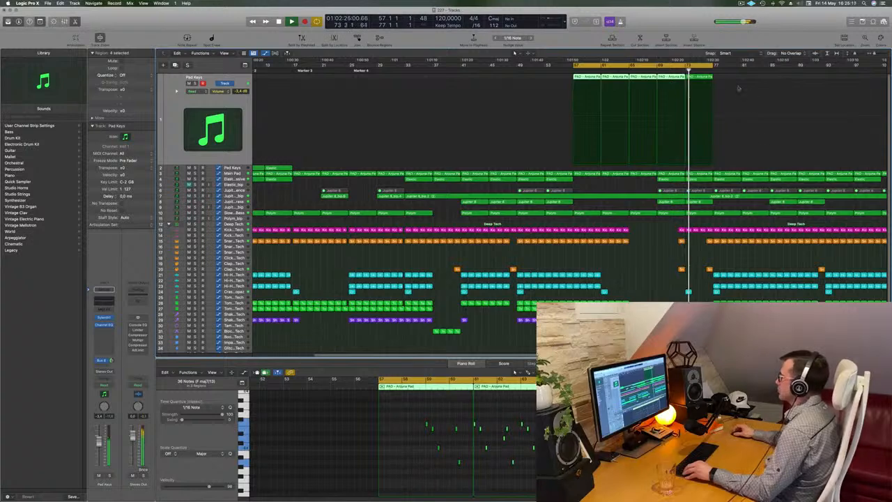
pyautogui.click(655, 70)
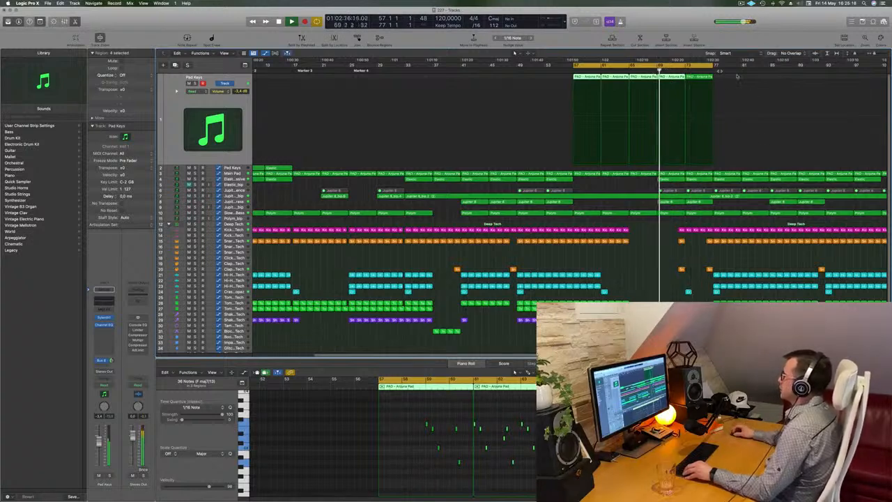
pyautogui.click(705, 77)
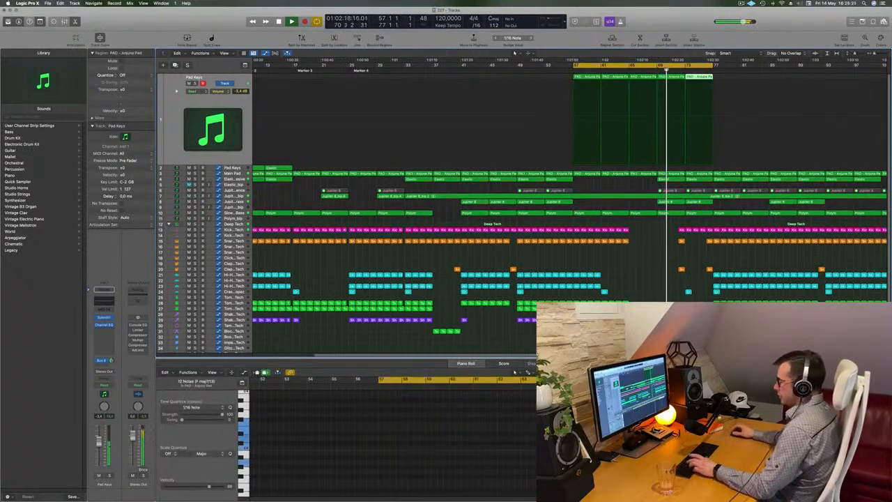
pyautogui.press('super+r')
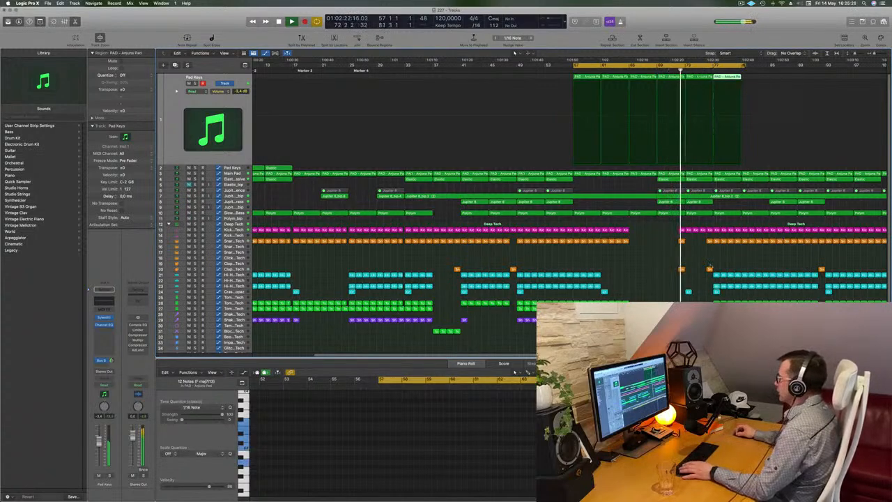
# - Remove the hi-hat regions on both hi-hat tracks between bars 77 and 81
pyautogui.moveTo(718, 269); pyautogui.dragTo(737, 287)
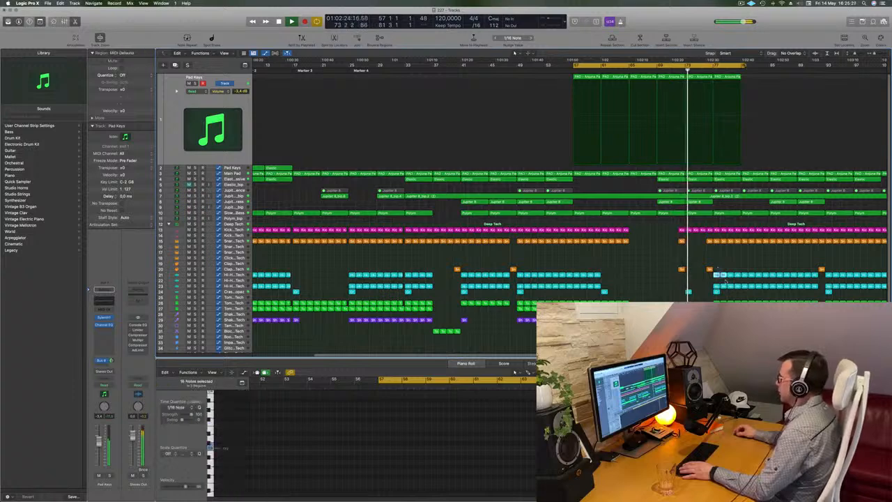
pyautogui.press('Return')
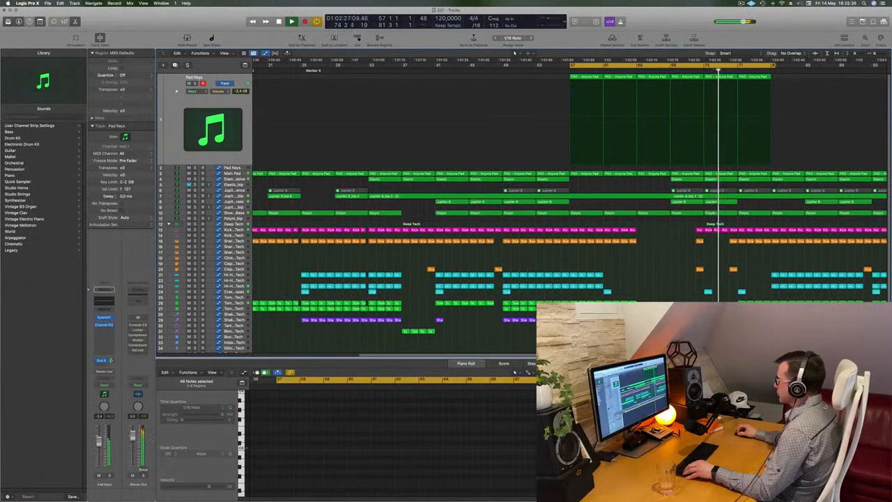
# - Listen to the arrangement around bars 69 to 79 with the Jupiter 8_bip track selected, and stop playback
pyautogui.keyDown('ctrl'); pyautogui.keyDown('alt'); pyautogui.click(711, 297); pyautogui.keyUp('alt'); pyautogui.keyUp('ctrl')
pyautogui.scroll(3, 700, 265)
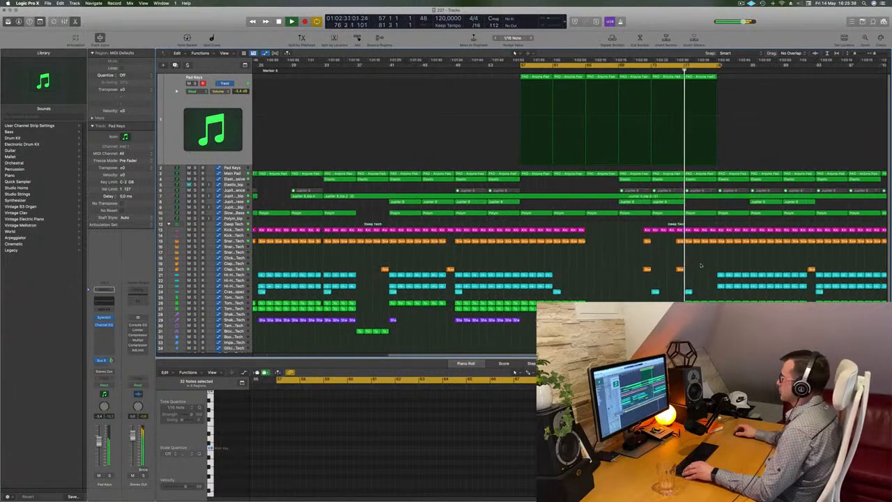
pyautogui.scroll(-3, 700, 265)
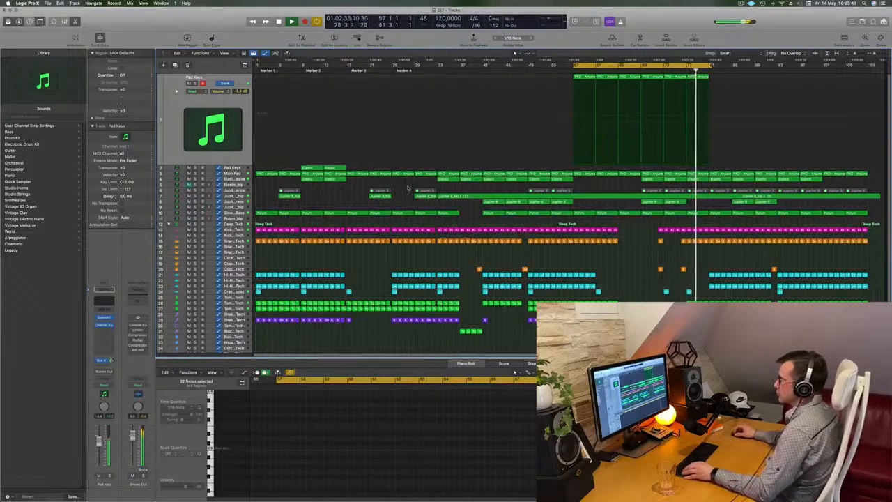
pyautogui.click(233, 198)
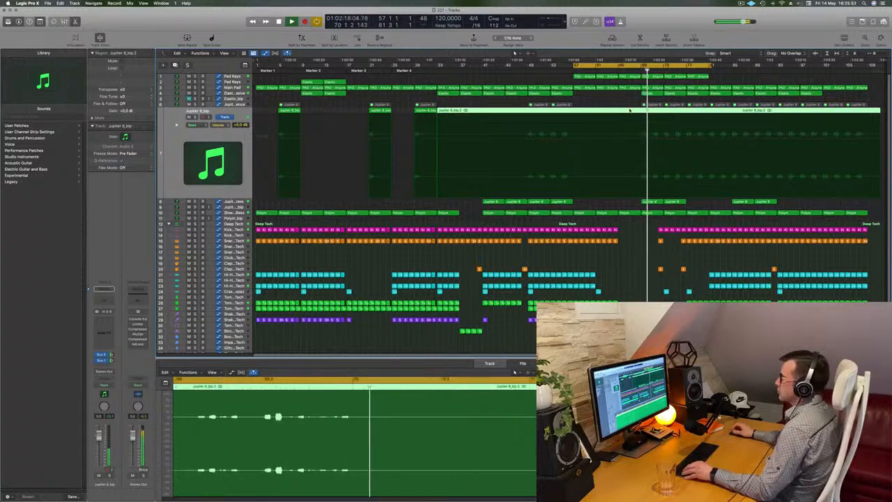
pyautogui.press('super+Right')
pyautogui.press('super+Right')
pyautogui.press('super+Left')
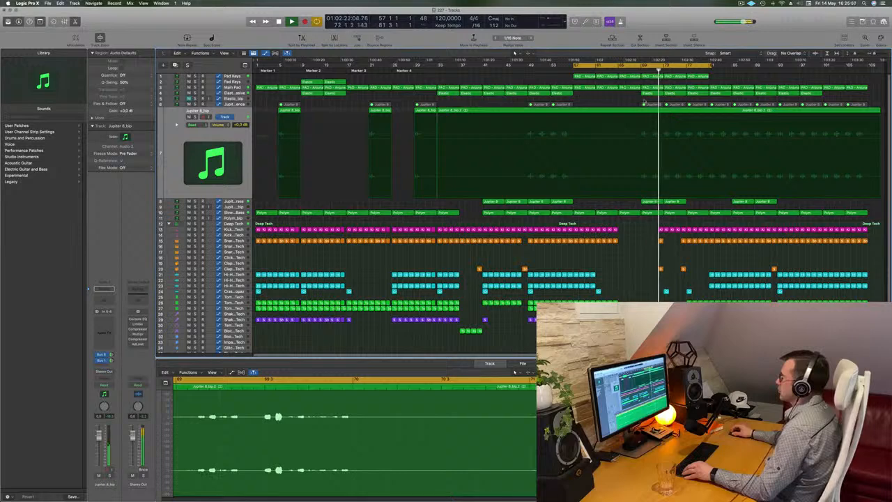
pyautogui.click(211, 135)
pyautogui.press('space')
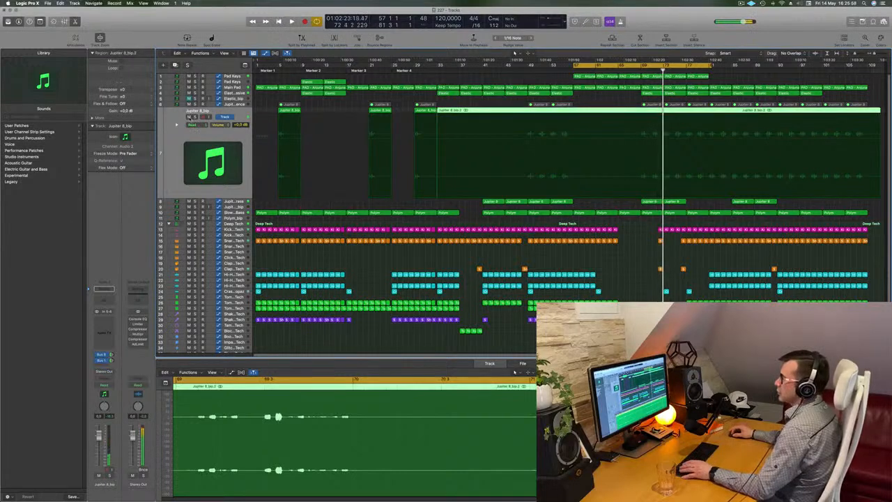
# - Mute the bounced Jupiter 8_bip track and delete it together with its regions
pyautogui.click(188, 116)
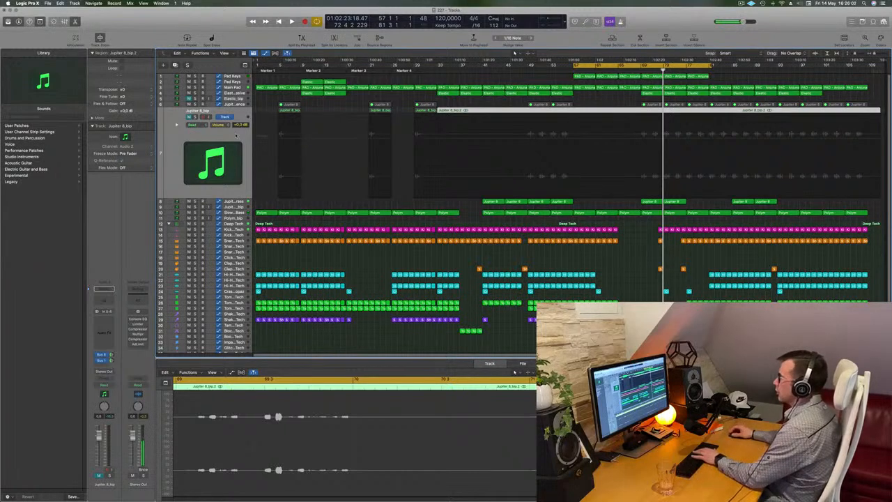
pyautogui.press('Delete')
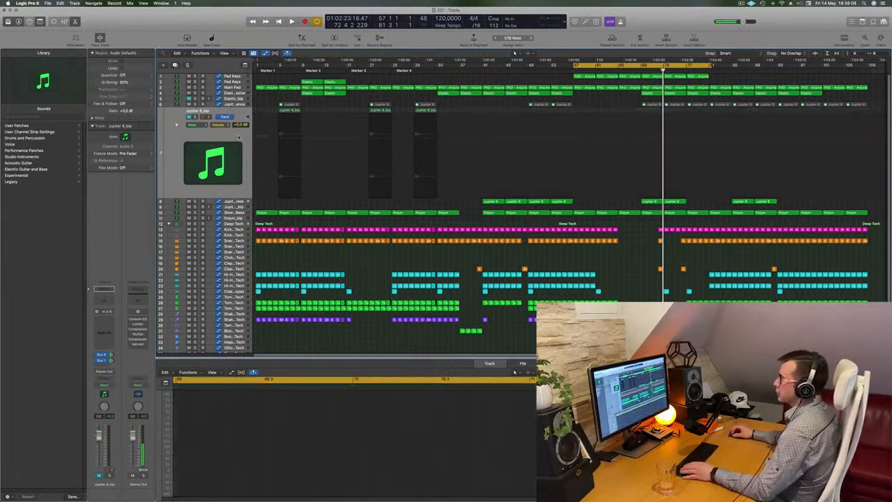
pyautogui.press('super+BackSpace')
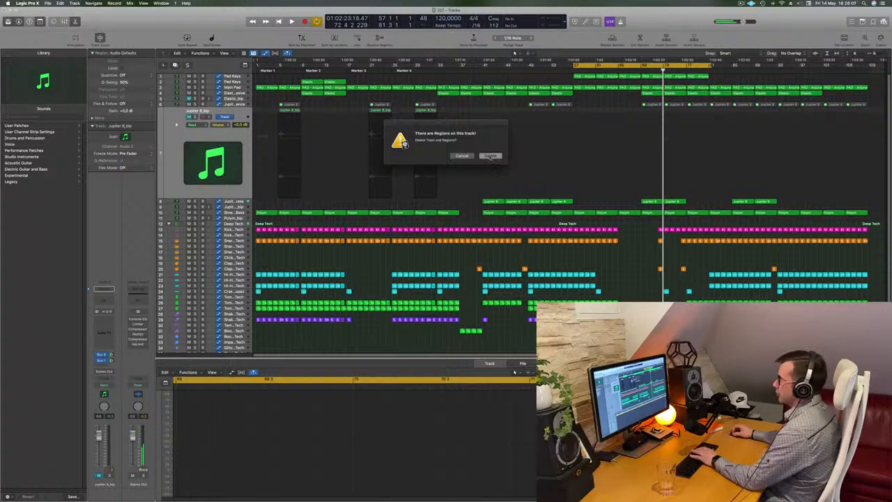
pyautogui.press('Return')
# - Unmute all regions on the Jupiter 8 Sequence track and, during playback, delete its three regions between bars 69 and 81
pyautogui.click(232, 104)
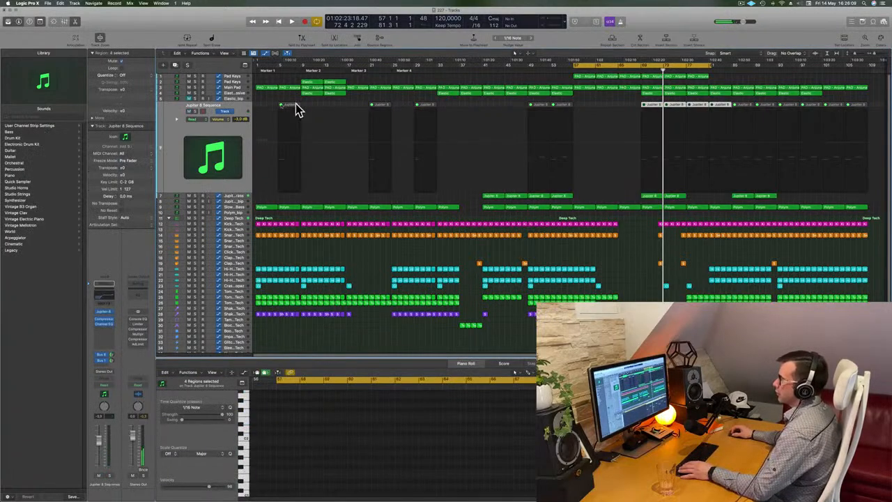
pyautogui.moveTo(270, 104); pyautogui.dragTo(870, 107)
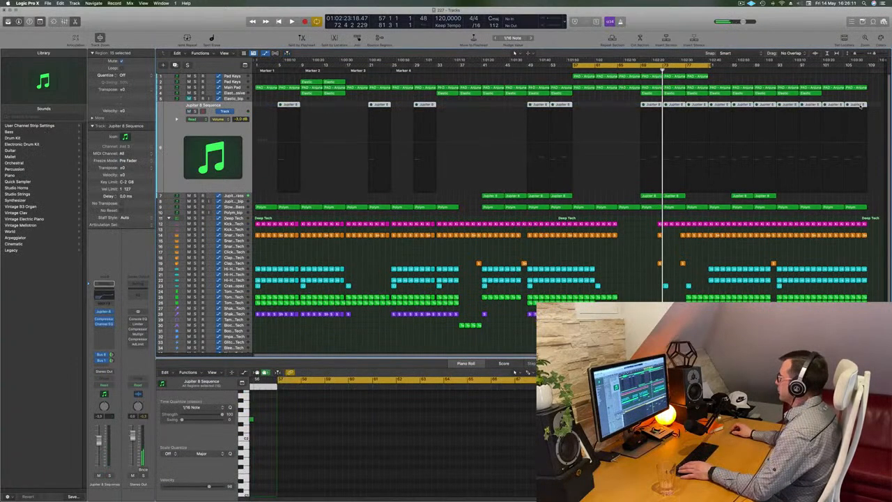
pyautogui.rightClick(860, 105)
pyautogui.click(824, 109)
pyautogui.press('space')
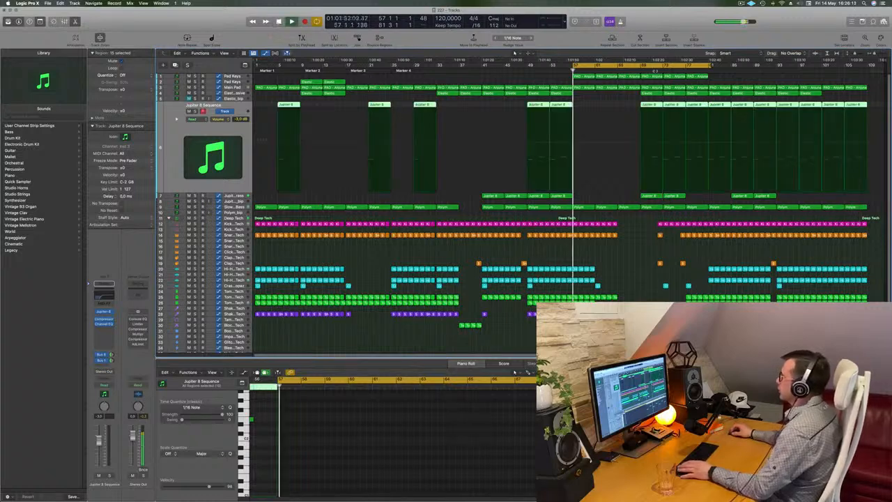
pyautogui.moveTo(627, 106); pyautogui.dragTo(705, 108)
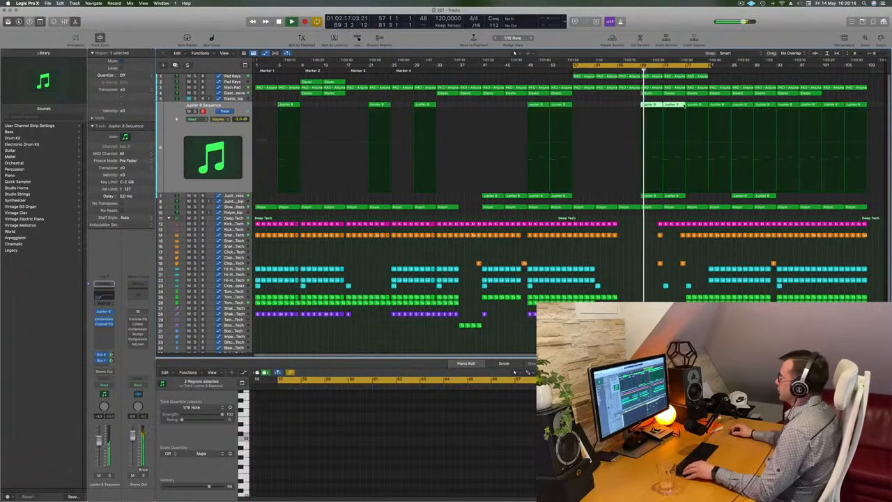
pyautogui.press('Delete')
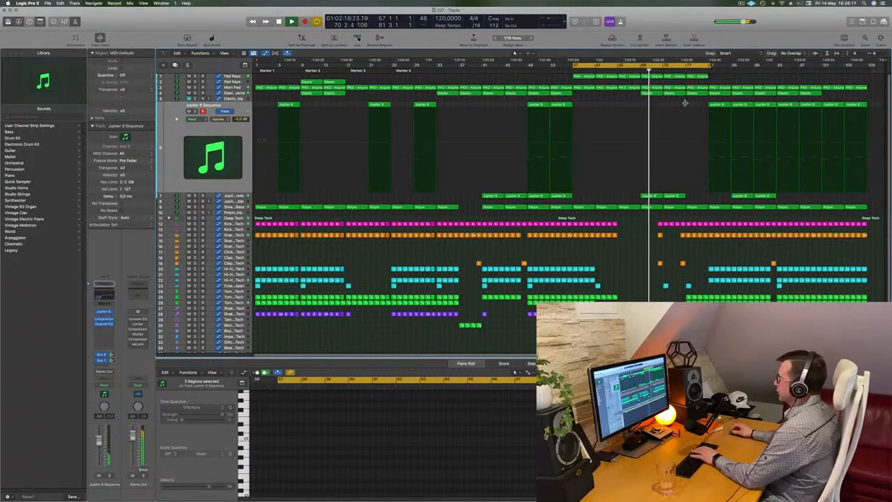
# - Listen on through the breakdown and delete the snare and clap fill regions in bar 76
pyautogui.scroll(3, 657, 120)
pyautogui.scroll(-3, 657, 121)
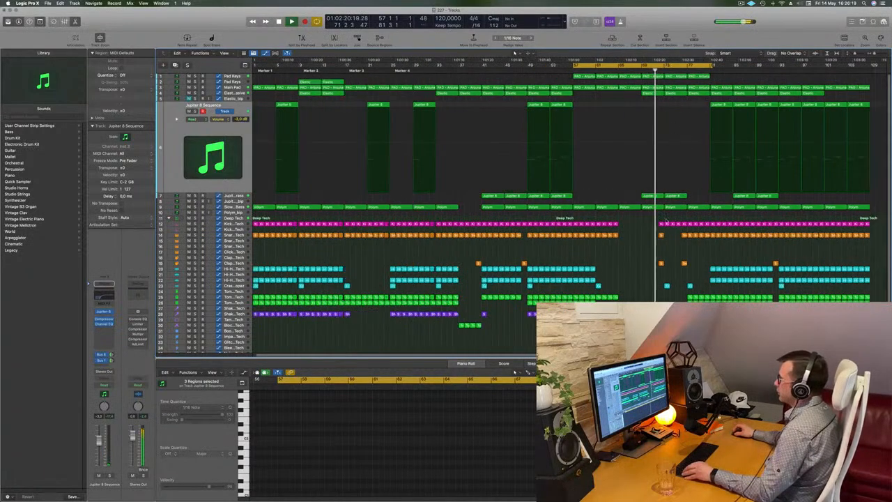
pyautogui.scroll(3, 666, 238)
pyautogui.scroll(-3, 696, 242)
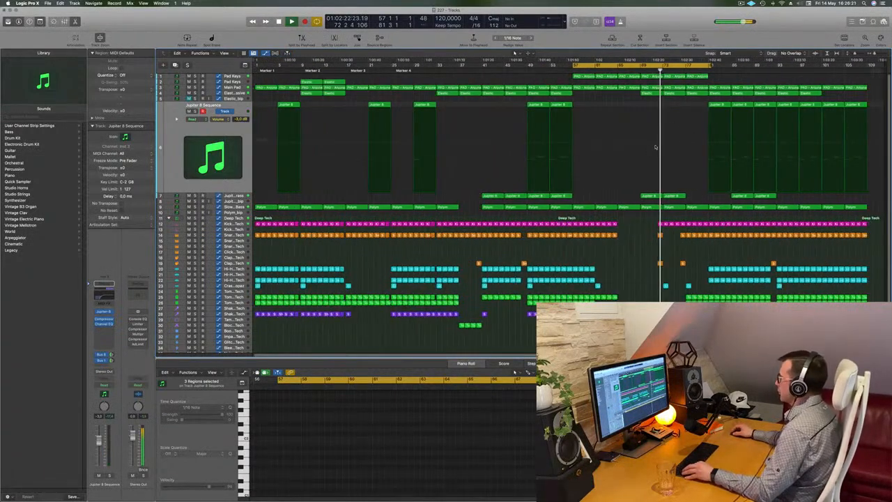
pyautogui.scroll(3, 655, 147)
pyautogui.scroll(-3, 693, 179)
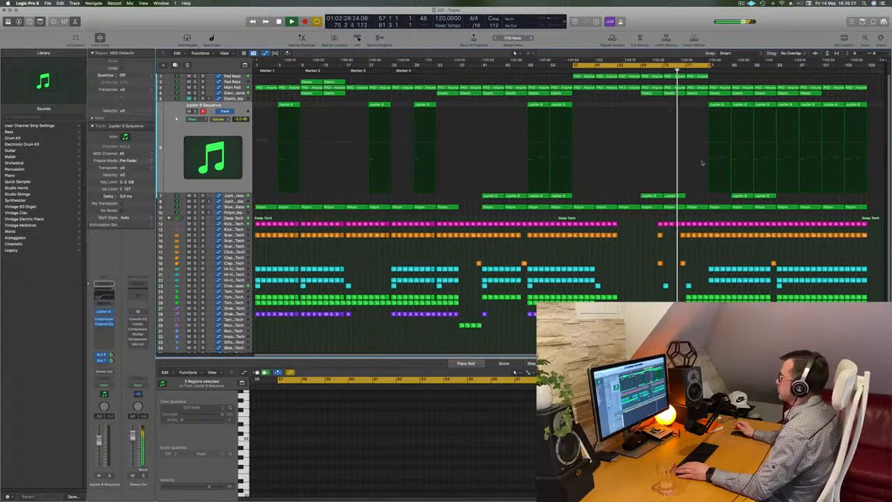
pyautogui.scroll(3, 659, 252)
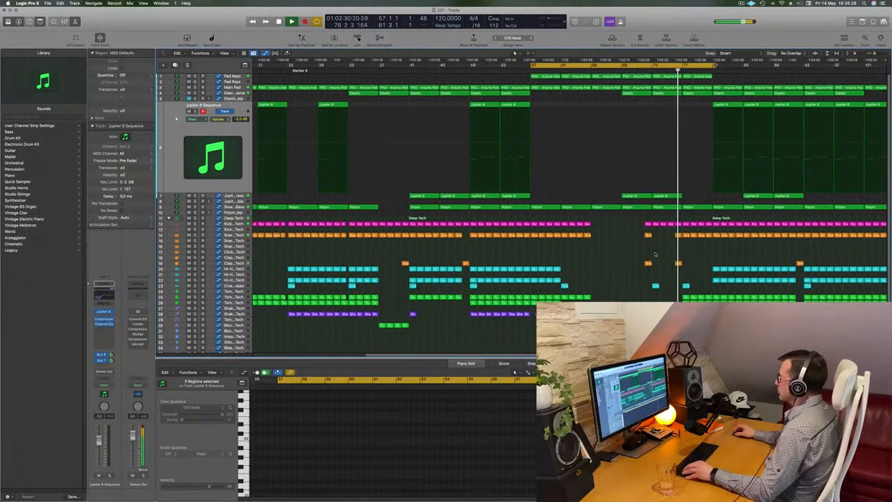
pyautogui.scroll(-3, 656, 253)
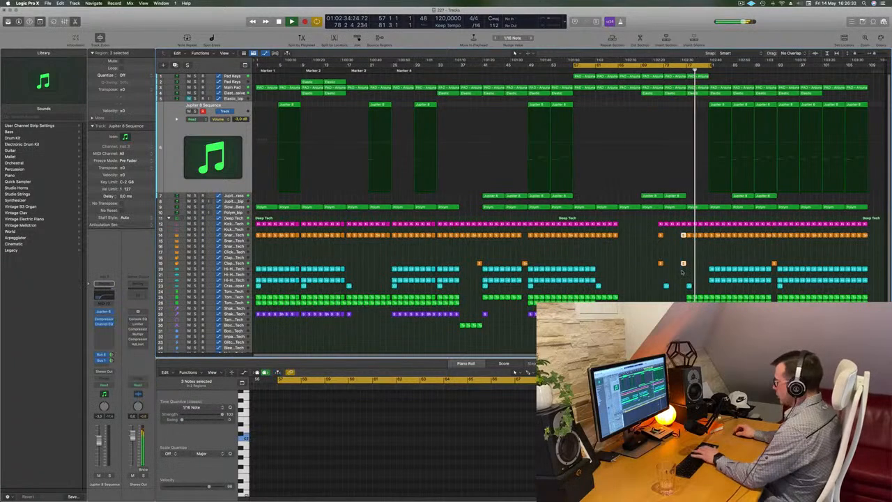
pyautogui.click(682, 271)
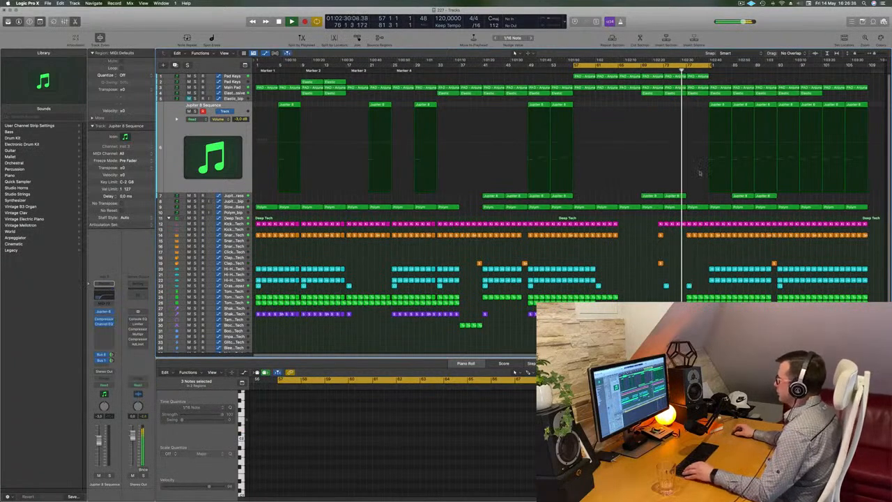
# - Delete the kick, snare and tom regions in bar 80 to leave a one-bar drum gap before bar 81
pyautogui.click(679, 223)
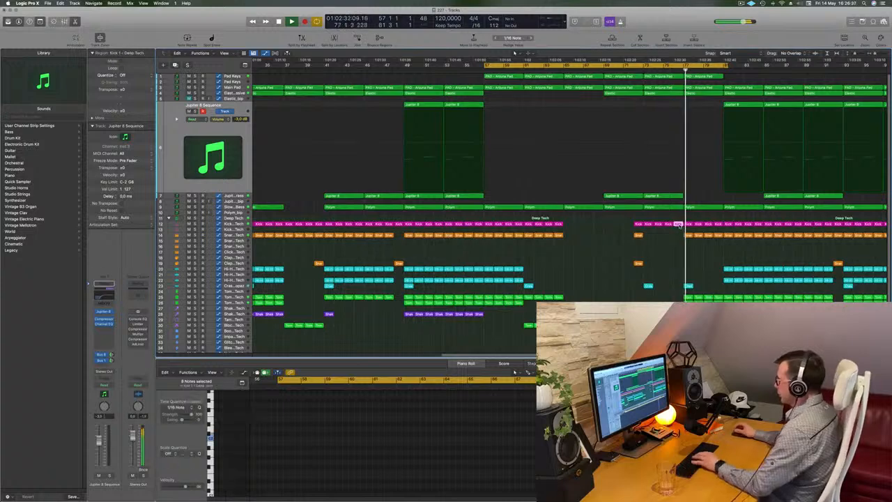
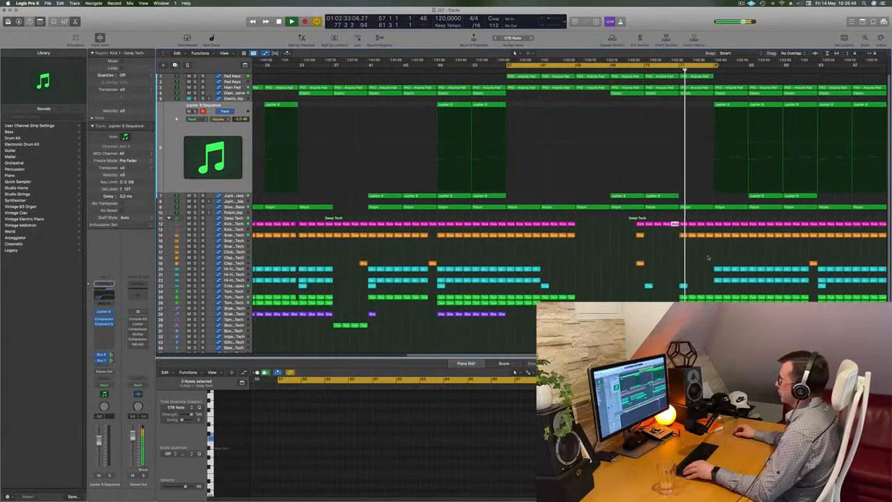
pyautogui.scroll(1, 708, 258)
pyautogui.scroll(-4, 708, 258)
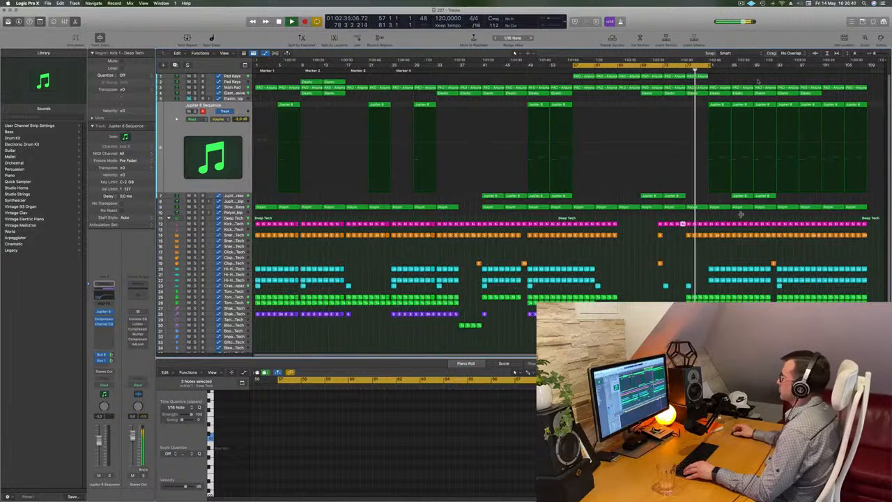
pyautogui.moveTo(710, 65); pyautogui.dragTo(709, 65)
pyautogui.scroll(2, 680, 99)
pyautogui.scroll(3, 680, 99)
pyautogui.scroll(-4, 680, 99)
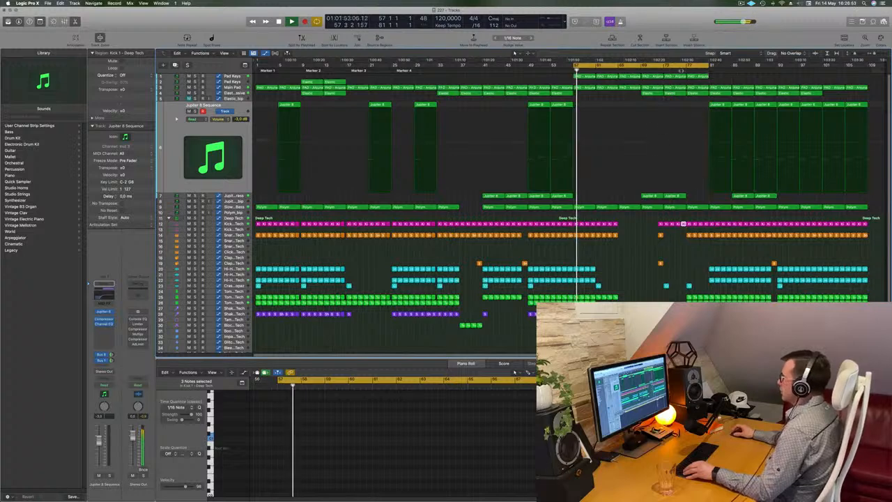
pyautogui.hotkey('shift', 'space')
pyautogui.press('super+Right')
pyautogui.moveTo(746, 219); pyautogui.dragTo(742, 314)
pyautogui.press('Delete')
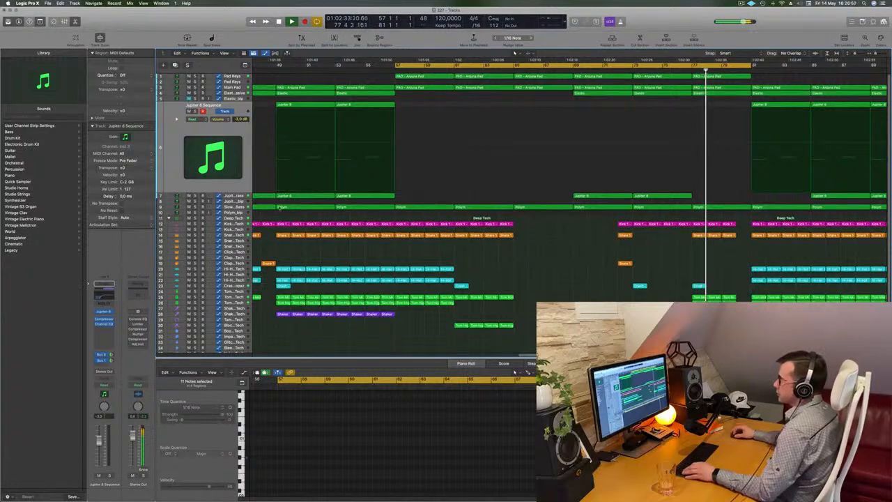
# - Split the Polym bass region at bar 80 with crossing notes split, delete the bar 80 part, and replay the transition
pyautogui.keyDown('super'); pyautogui.click(737, 207); pyautogui.keyUp('super')
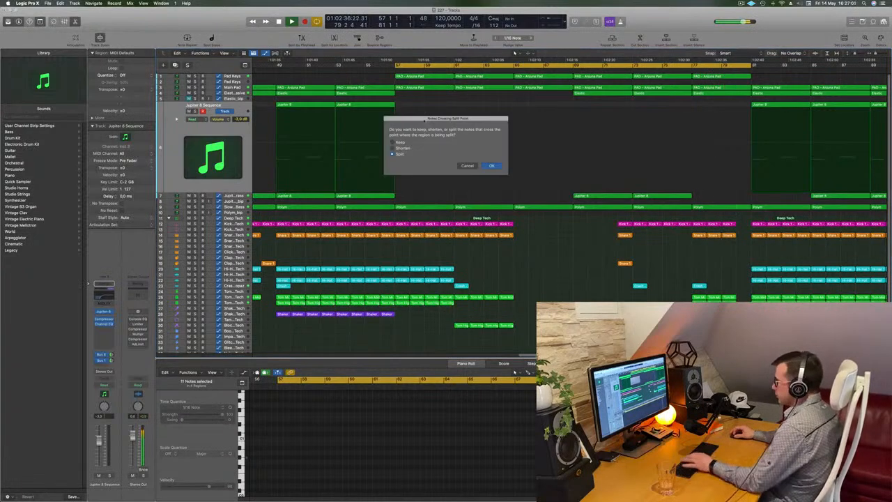
pyautogui.click(492, 166)
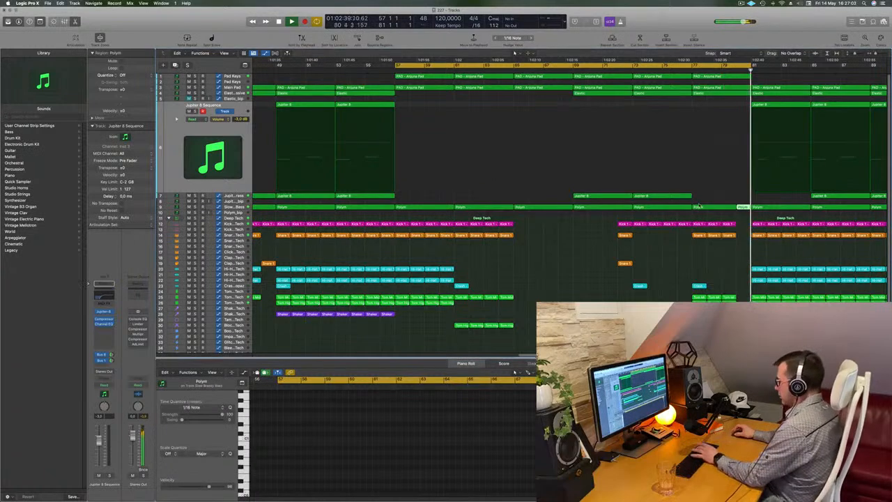
pyautogui.click(723, 72)
pyautogui.press('super+Left')
pyautogui.press('super+Left')
pyautogui.press('super+Left')
pyautogui.press('super+Left')
pyautogui.press('super+Left')
pyautogui.press('super+Left')
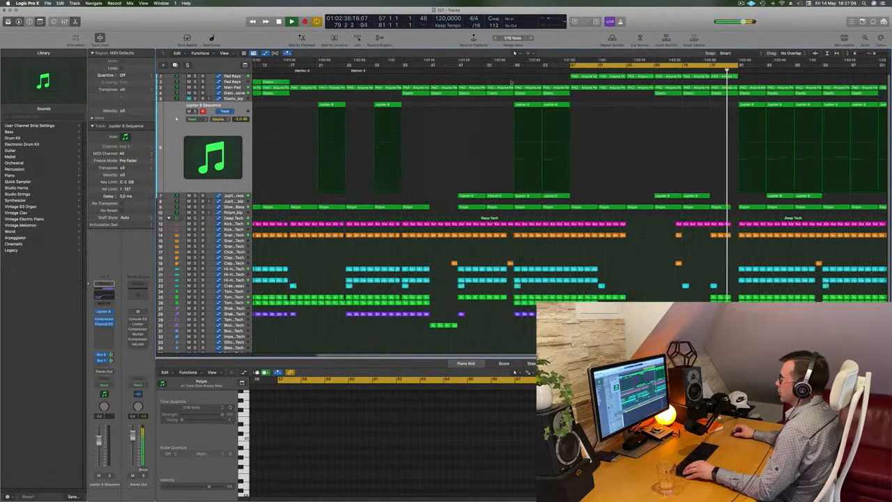
# - Stop playback and cut the bar 80 portion off the Elastic region on the Elastic - Massive track
pyautogui.click(239, 94)
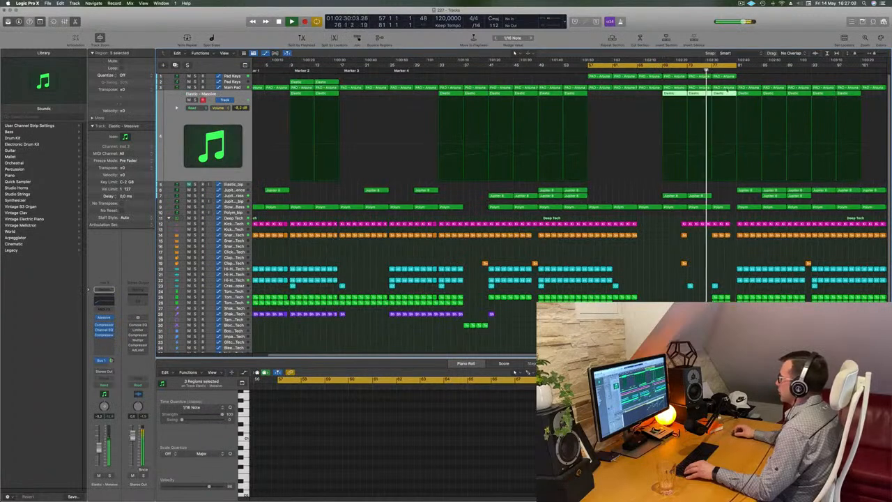
pyautogui.press('super+Right')
pyautogui.press('super+Right')
pyautogui.press('super+Right')
pyautogui.press('super+Right')
pyautogui.press('super+Right')
pyautogui.press('super+Right')
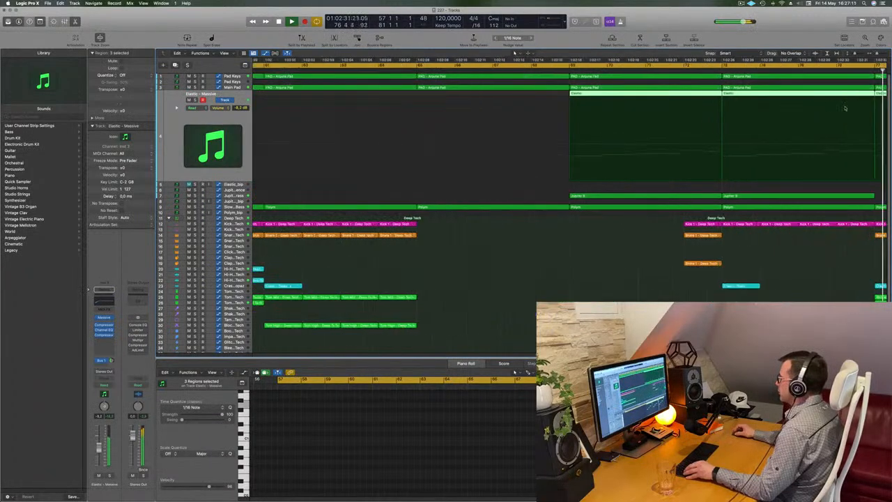
pyautogui.hscroll(6, 846, 107)
pyautogui.press('space')
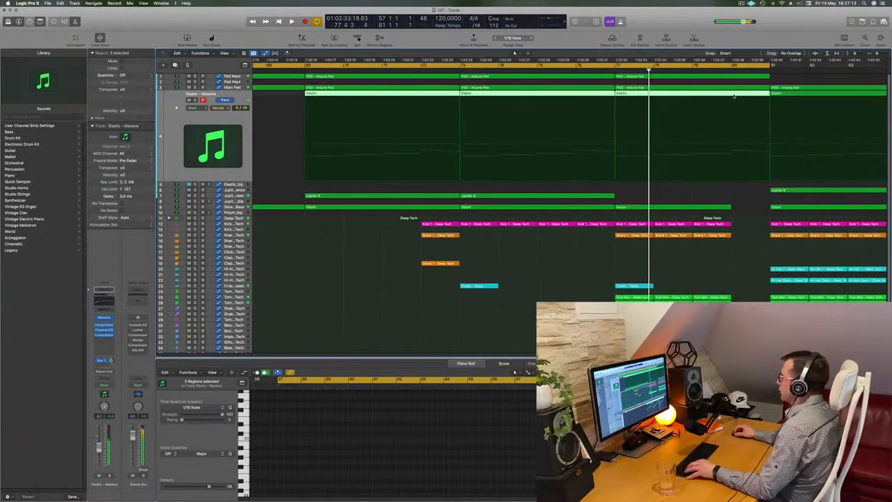
pyautogui.click(733, 93)
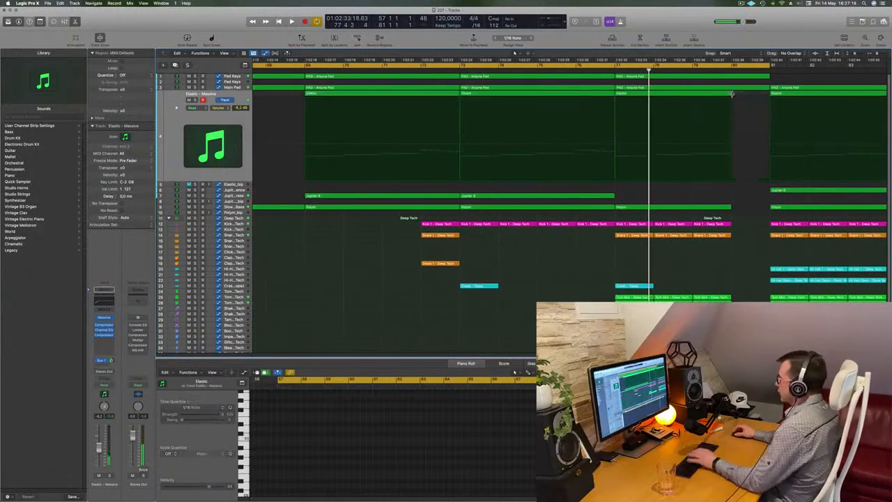
# - Play the section from about bar 77 to check the transition into bar 81
pyautogui.press('super+Left')
pyautogui.press('super+Left')
pyautogui.press('super+Left')
pyautogui.press('space')
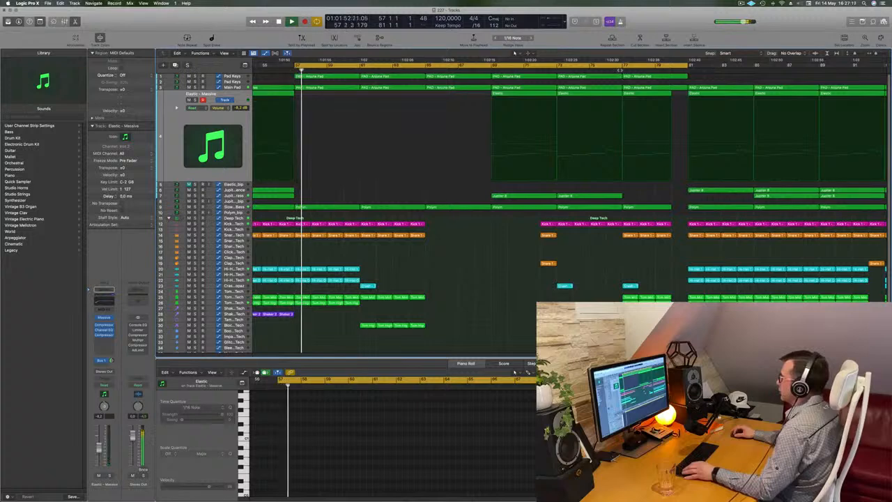
pyautogui.click(621, 71)
pyautogui.press('super+Left')
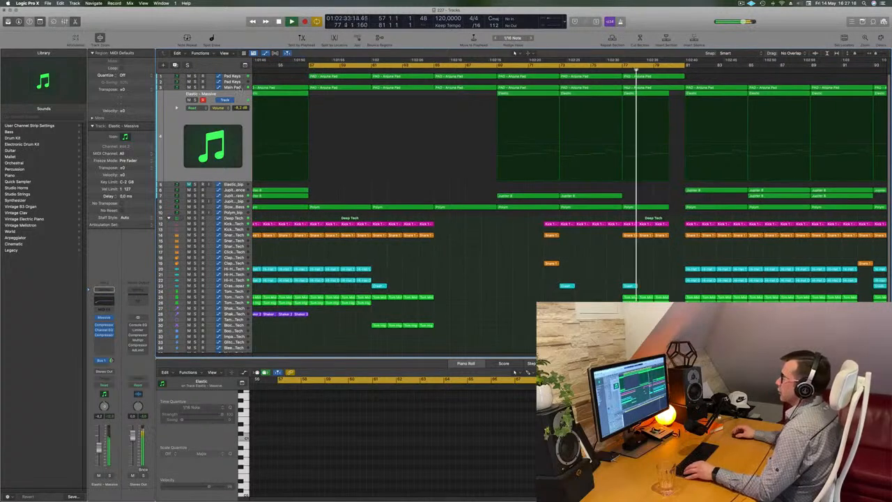
# - Move the cycle range to bars 81–105 and play from bar 81
pyautogui.click(243, 88)
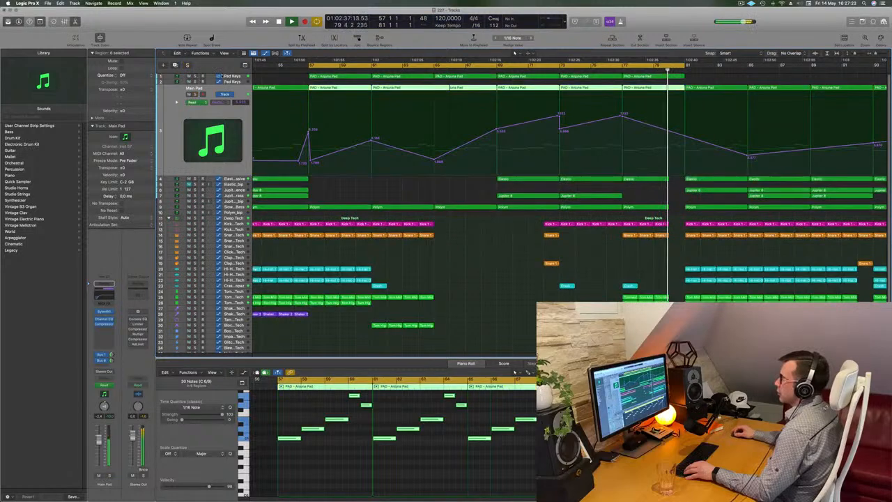
pyautogui.press('Up')
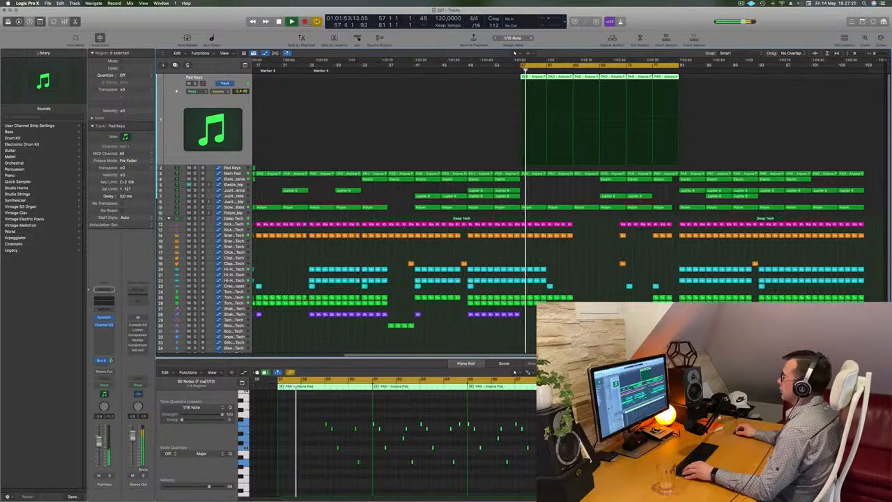
pyautogui.click(666, 69)
pyautogui.moveTo(632, 65); pyautogui.dragTo(788, 111)
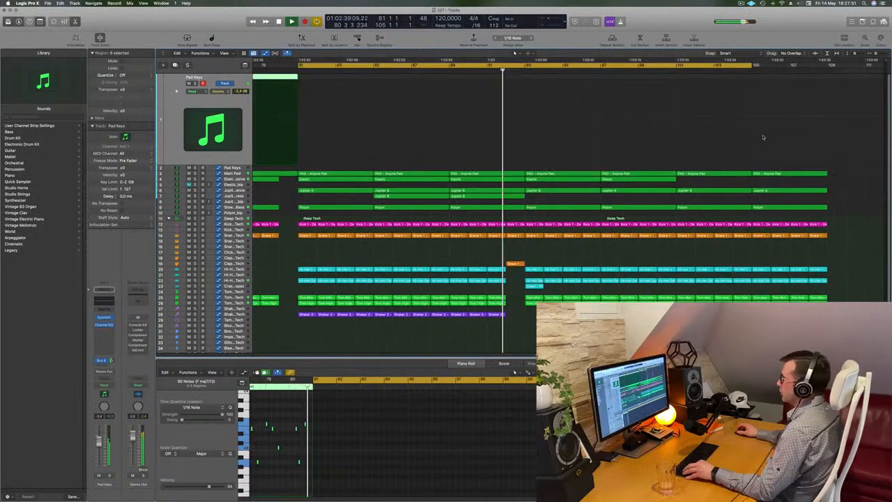
# - Compare the section from bar 81 with the earlier arrangement during playback, and stop at bar 81
pyautogui.scroll(10, 836, 199)
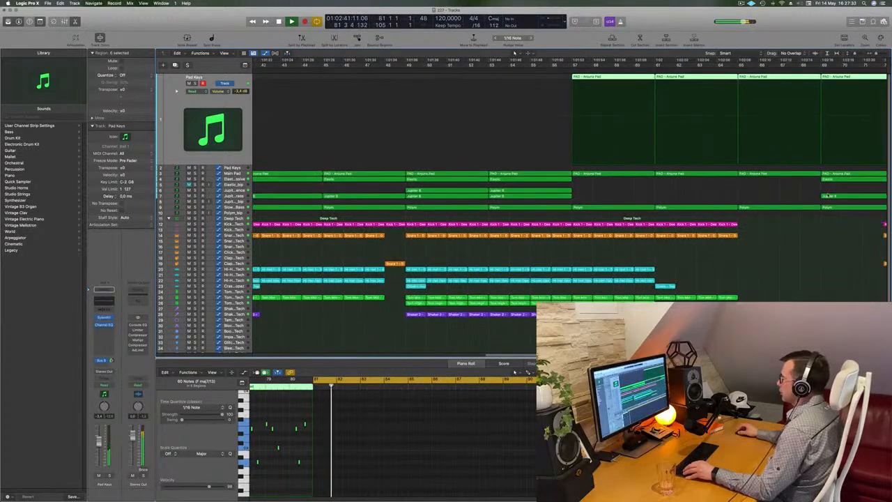
pyautogui.scroll(-10, 828, 195)
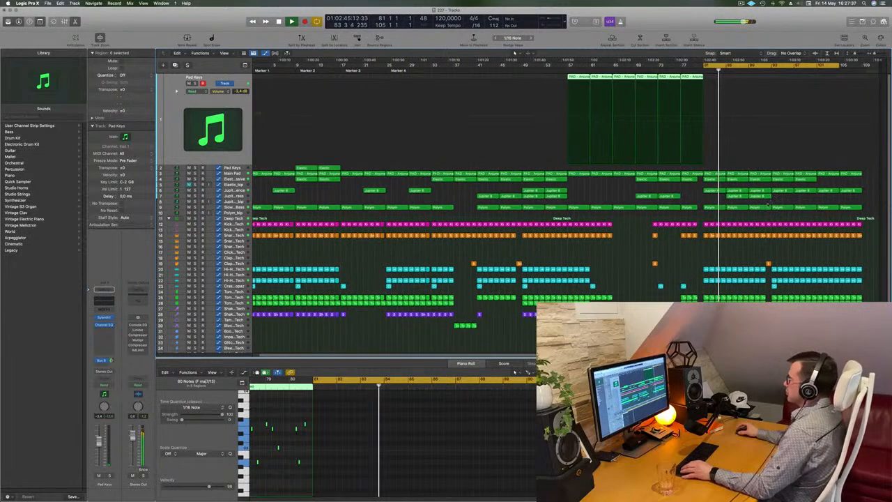
pyautogui.scroll(4, 774, 239)
pyautogui.scroll(-4, 787, 247)
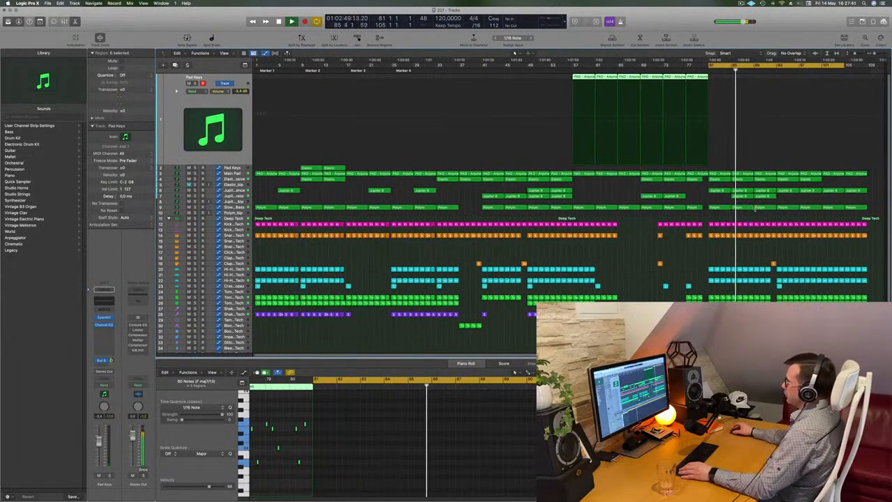
pyautogui.press('space')
pyautogui.press('space')
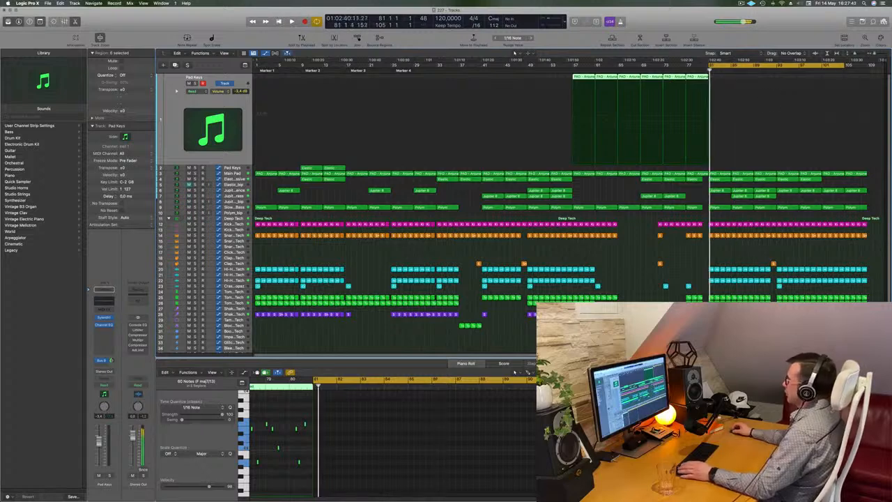
# - Shorten the cycle to bars 81–85, repeat that section across all tracks directly behind it, and play it
pyautogui.moveTo(842, 66); pyautogui.dragTo(728, 84)
pyautogui.press('ctrl+super+r')
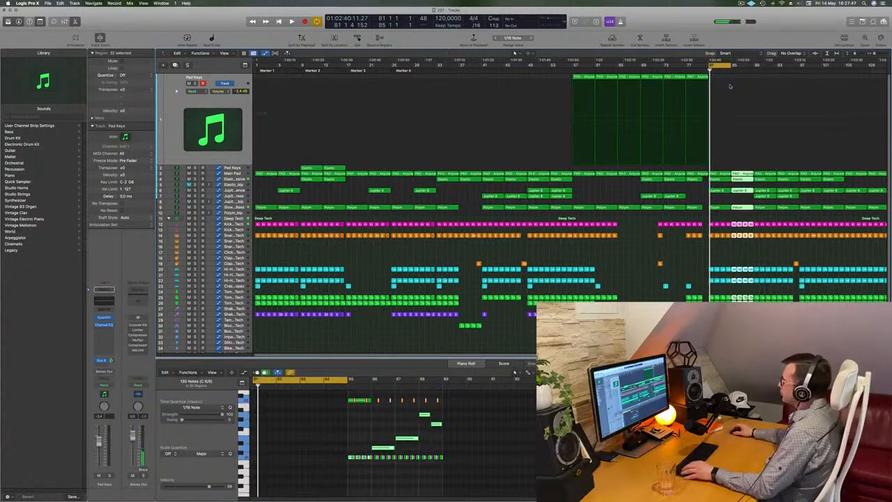
pyautogui.press('space')
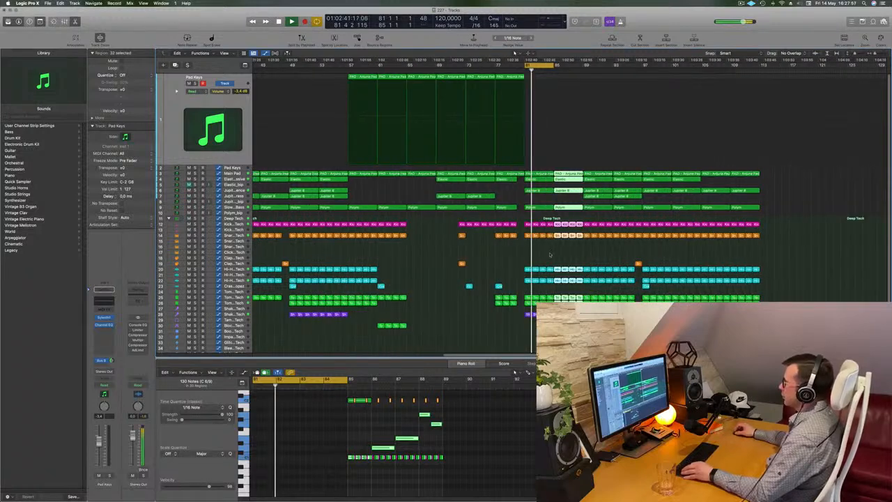
pyautogui.click(581, 247)
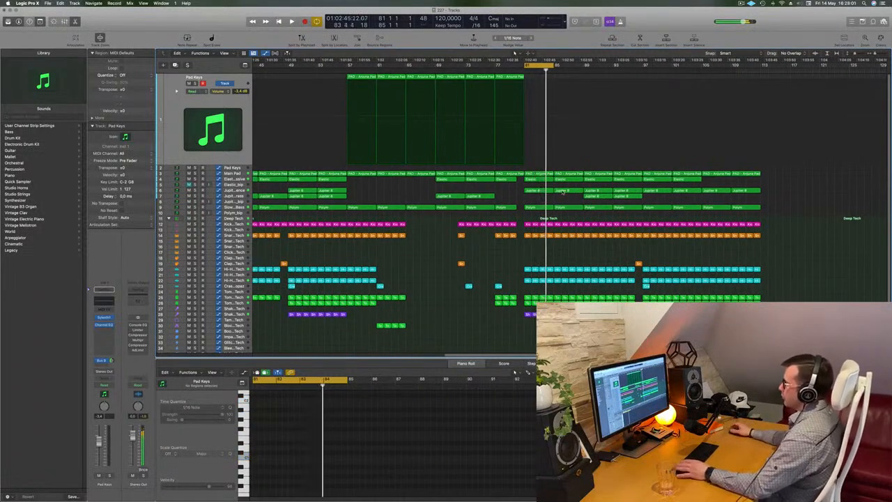
pyautogui.press('space')
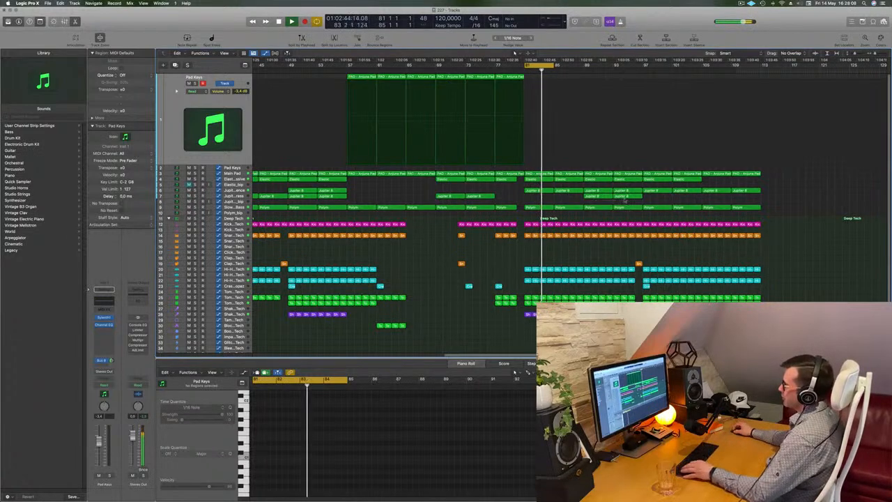
# - Move the two Jupiter 8 regions on the lower Jupiter track from bar 89 to bar 97
pyautogui.click(623, 197)
pyautogui.moveTo(618, 197); pyautogui.dragTo(654, 198)
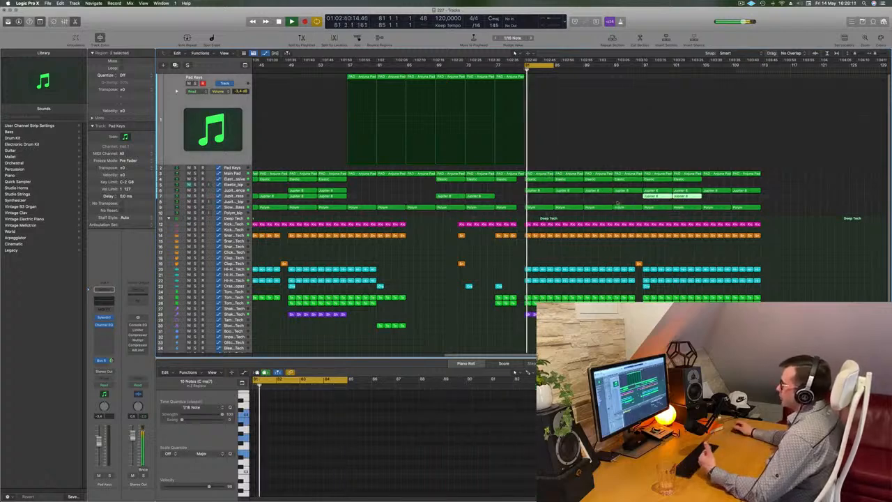
pyautogui.click(740, 4)
pyautogui.click(676, 22)
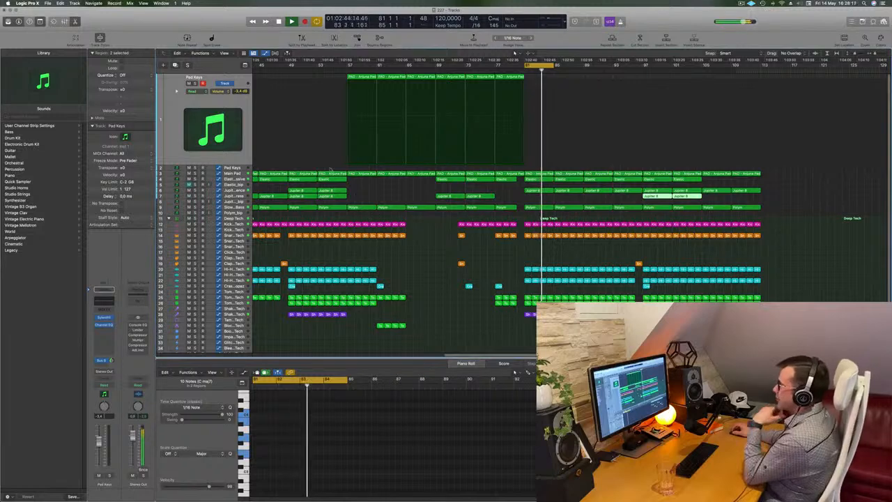
# - Duplicate the Elastic - Massive track with its channel settings, placing the empty copy directly below the original
pyautogui.click(233, 174)
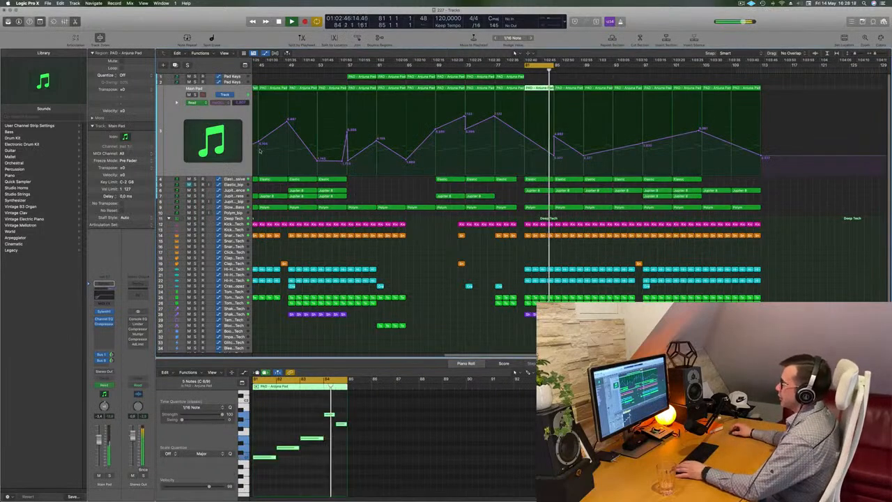
pyautogui.press('Down')
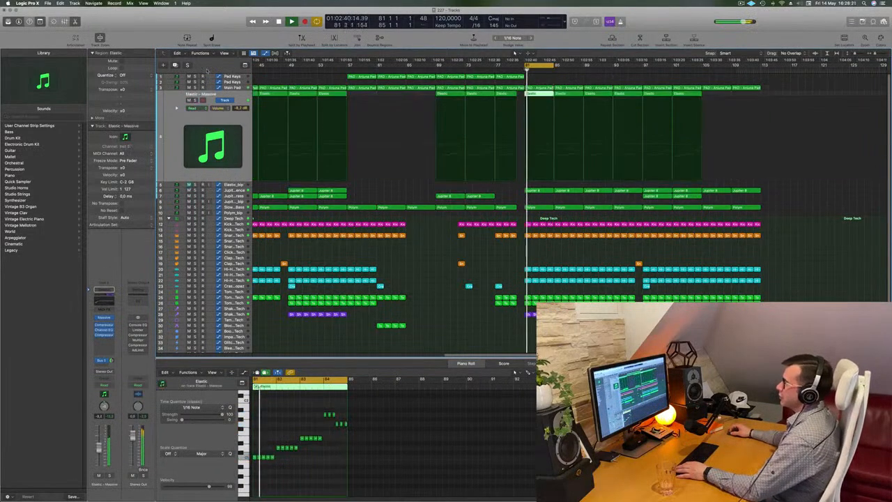
pyautogui.press('super+s')
pyautogui.click(227, 140)
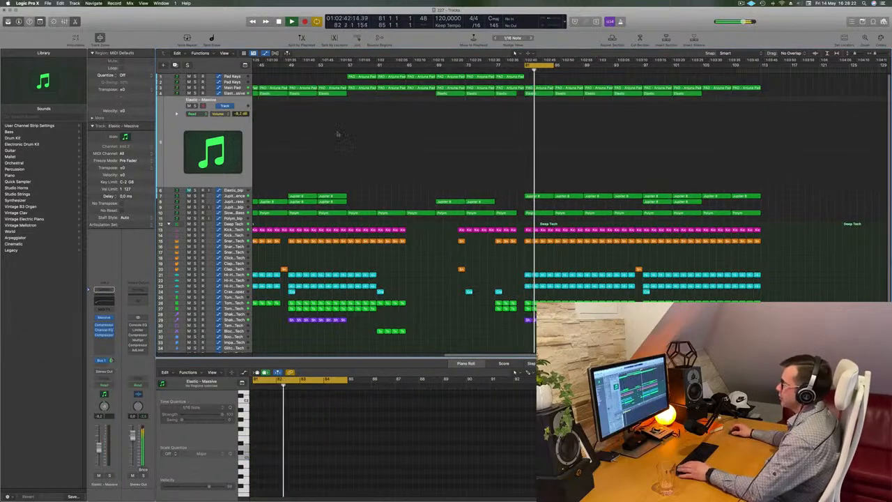
# - Replace the Massive instrument on the duplicated track with CS-80V2 in stereo, and move its window off the regions
pyautogui.click(109, 318)
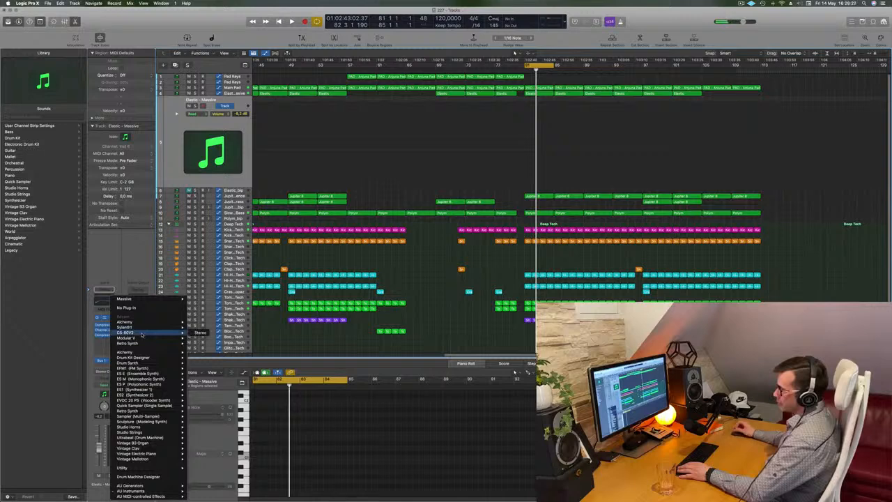
pyautogui.click(199, 333)
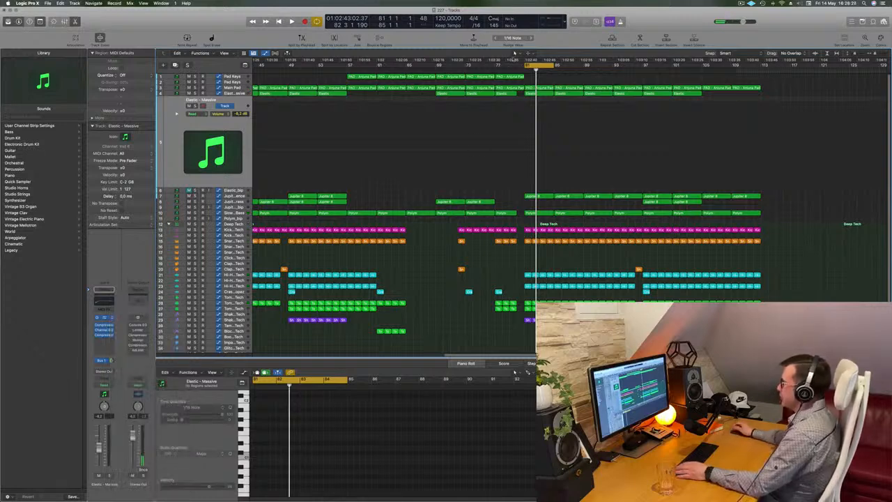
pyautogui.moveTo(462, 95); pyautogui.dragTo(608, 158)
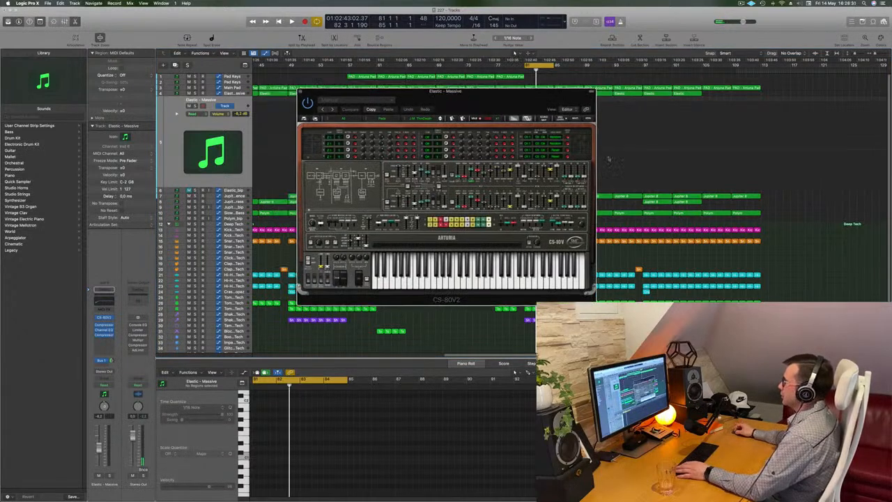
pyautogui.moveTo(542, 156); pyautogui.dragTo(758, 160)
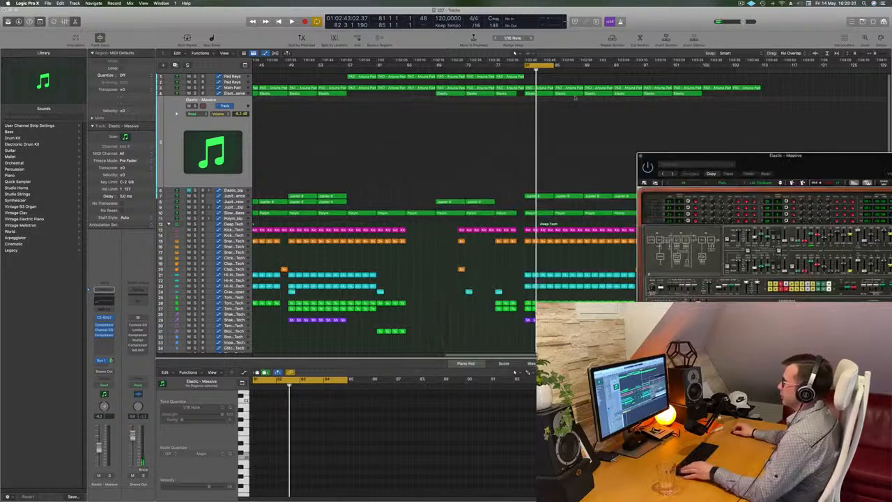
# - Copy the Elastic region at bar 81 onto the CS-80V2 track and play it with the synth window in view
pyautogui.click(538, 95)
pyautogui.moveTo(540, 101); pyautogui.dragTo(540, 106)
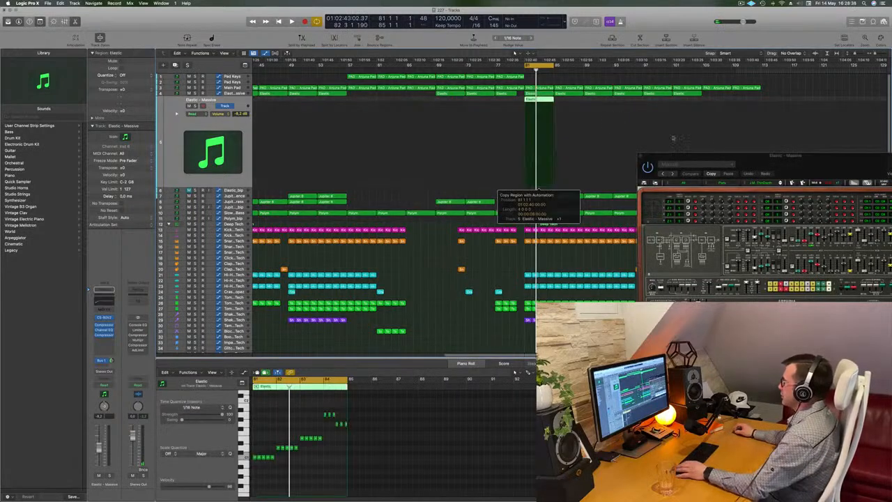
pyautogui.moveTo(766, 164); pyautogui.dragTo(418, 169)
pyautogui.press('space')
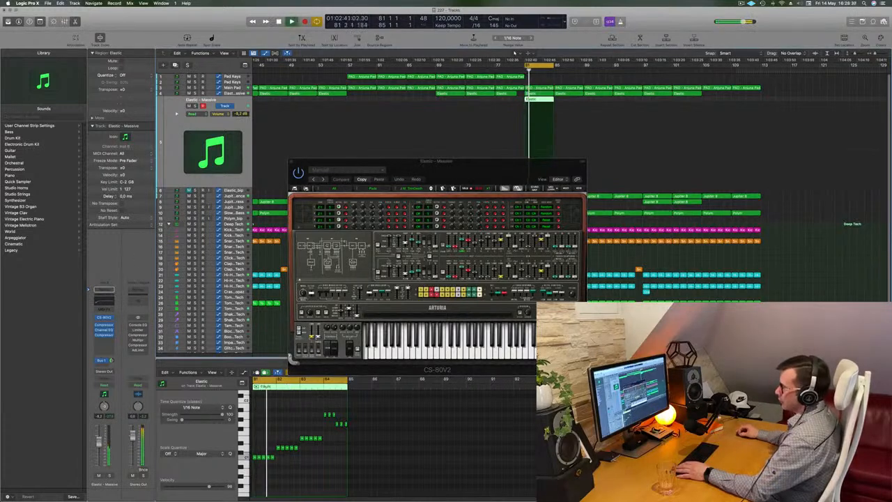
# - Transpose all notes of the copied Elastic region up by octaves
pyautogui.click(291, 484)
pyautogui.press('super+a')
pyautogui.hotkey('alt', 'shift', 'Up')
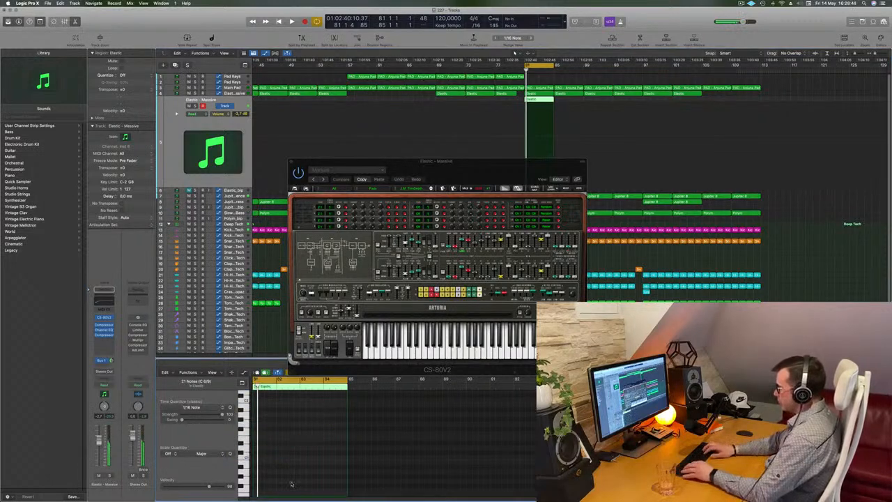
# - Play the transposed part and lower the CS-80V2 track's volume to -11.6 dB
pyautogui.press('space')
pyautogui.moveTo(476, 160); pyautogui.dragTo(638, 117)
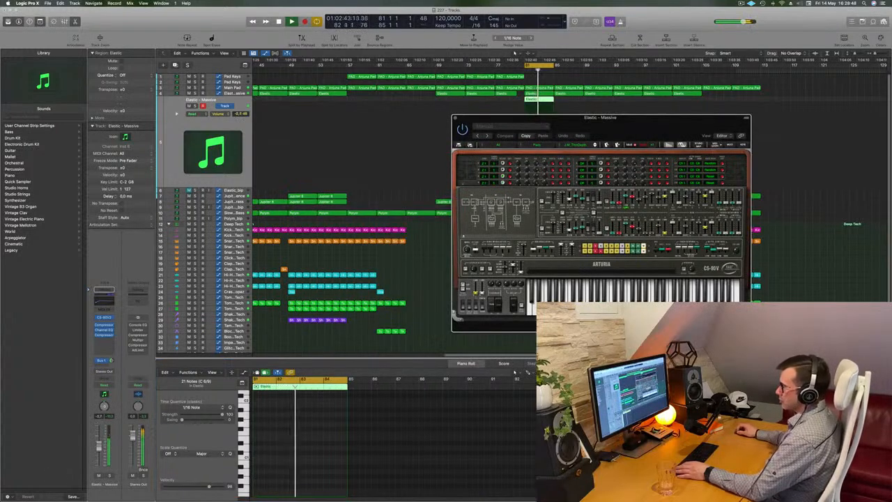
pyautogui.moveTo(99, 445); pyautogui.dragTo(99, 450)
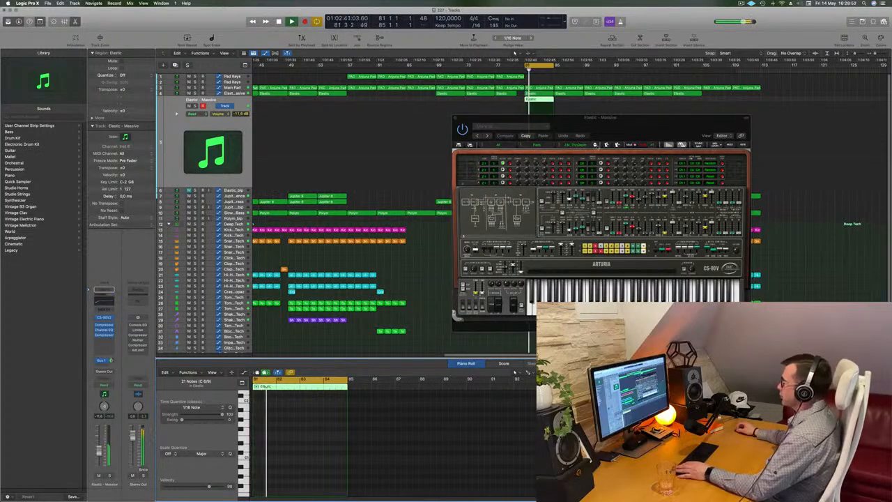
# - Step forward through several CS-80V2 presets while the part loops, and close the piano roll editor
pyautogui.click(596, 145)
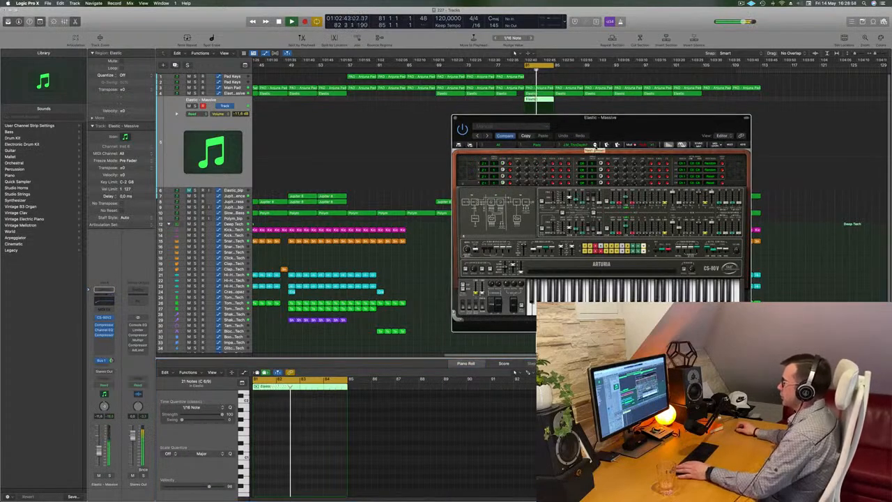
pyautogui.click(595, 145)
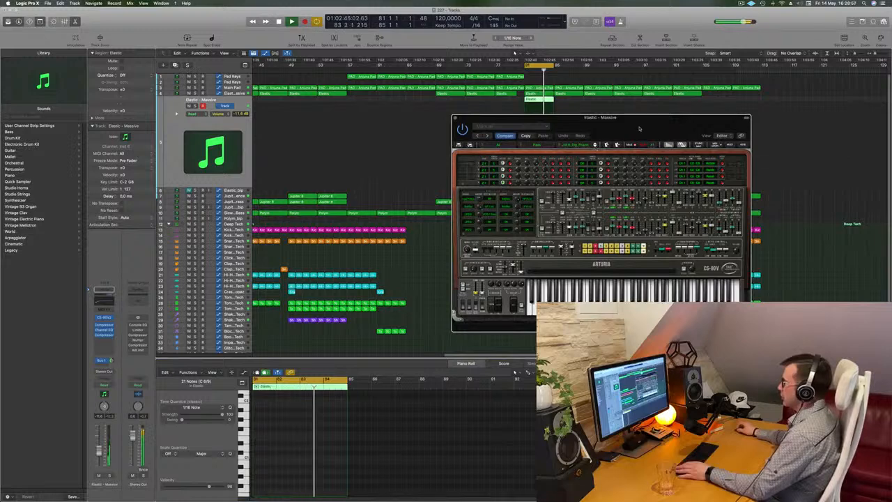
pyautogui.moveTo(647, 122); pyautogui.dragTo(492, 183)
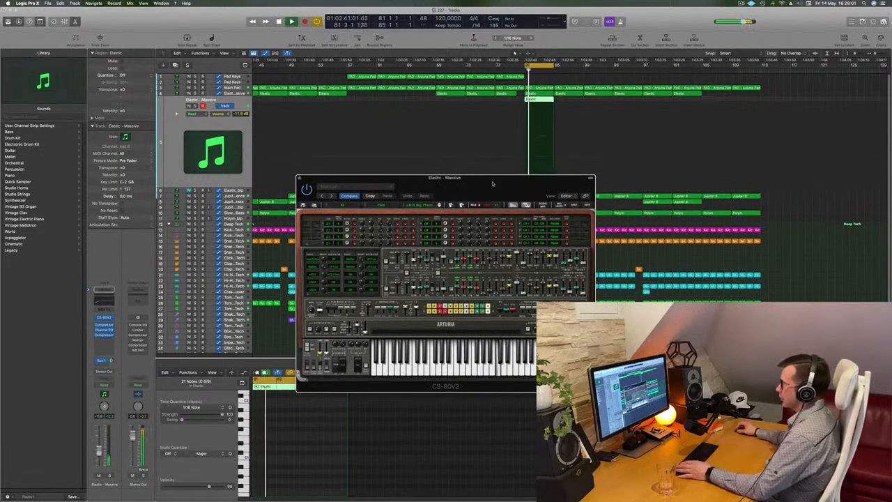
pyautogui.press('p')
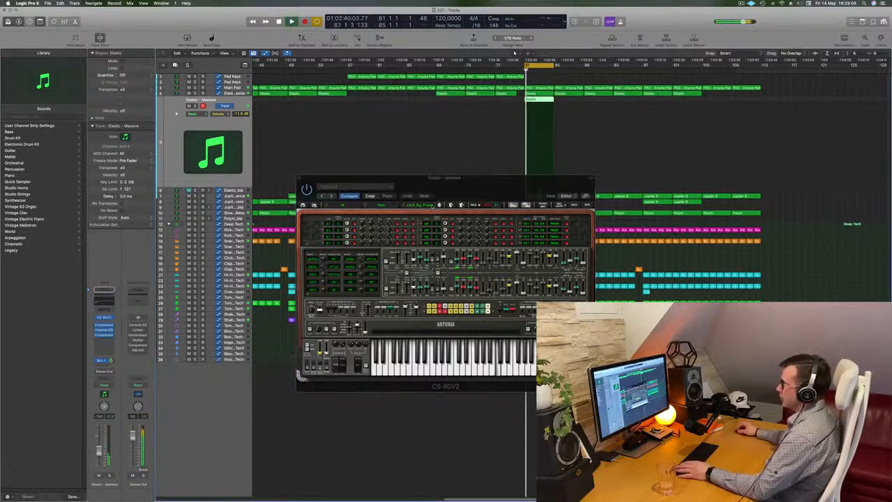
pyautogui.click(439, 205)
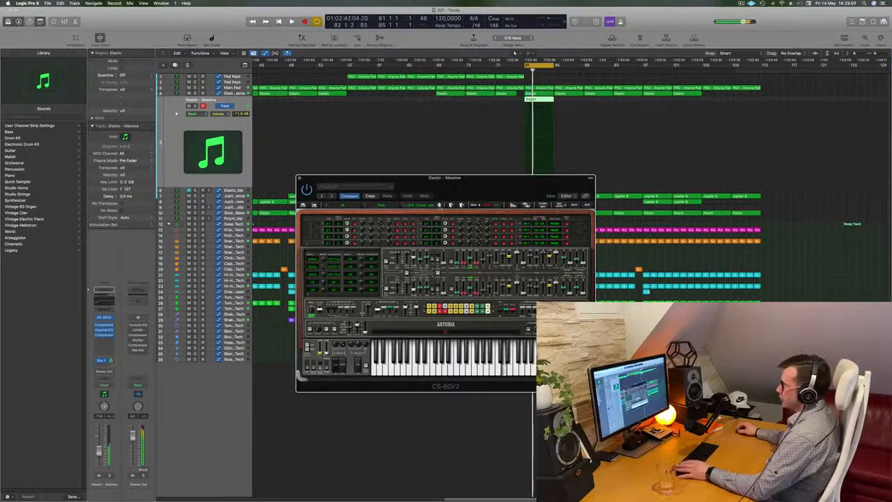
pyautogui.moveTo(444, 178); pyautogui.dragTo(598, 169)
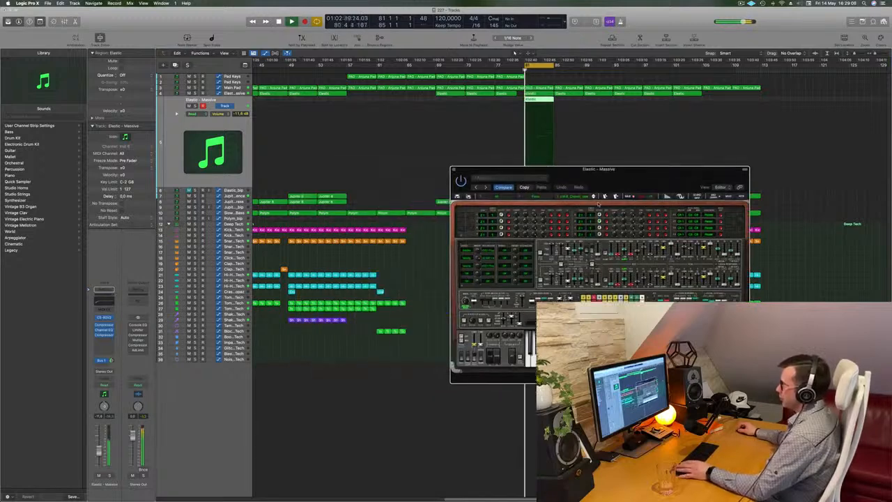
pyautogui.click(593, 197)
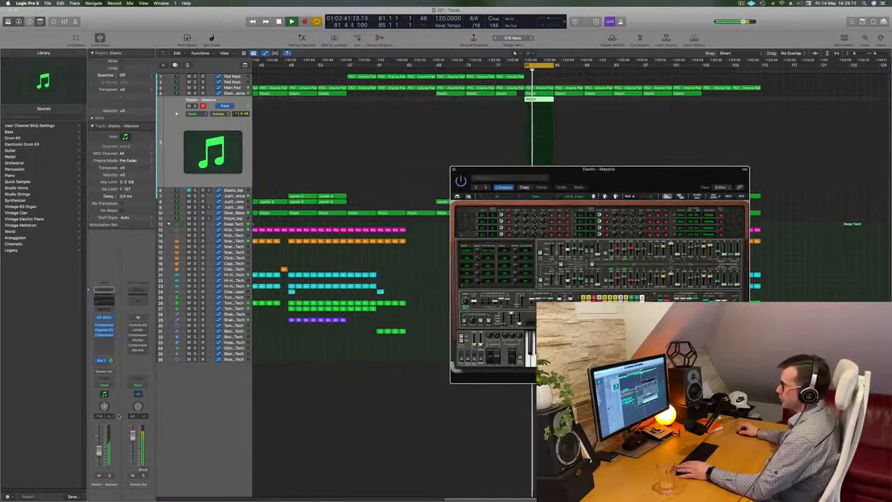
# - Set the CS-80V2 track's volume to -15.2 dB and step forward through several pad presets while the part loops
pyautogui.click(482, 155)
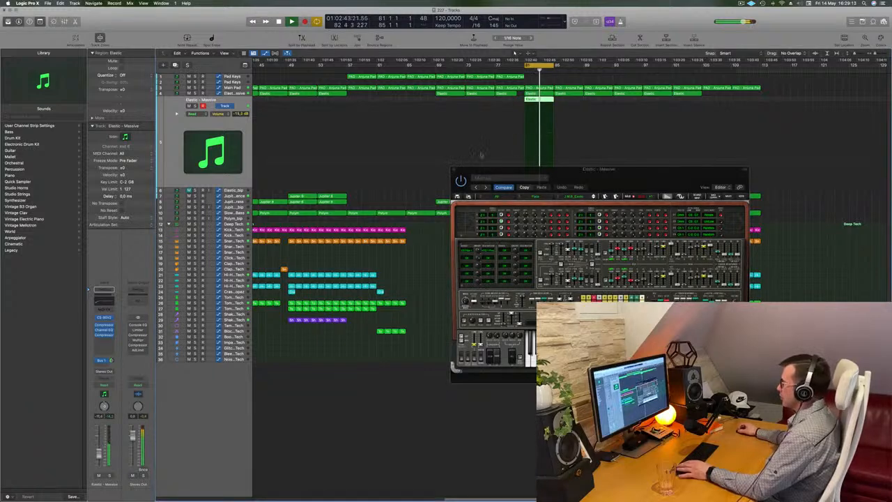
pyautogui.click(594, 197)
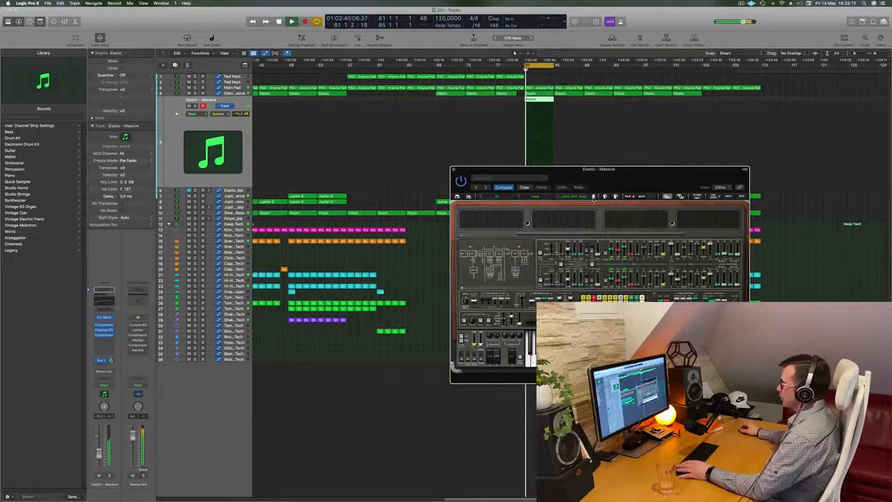
pyautogui.click(594, 197)
pyautogui.click(593, 197)
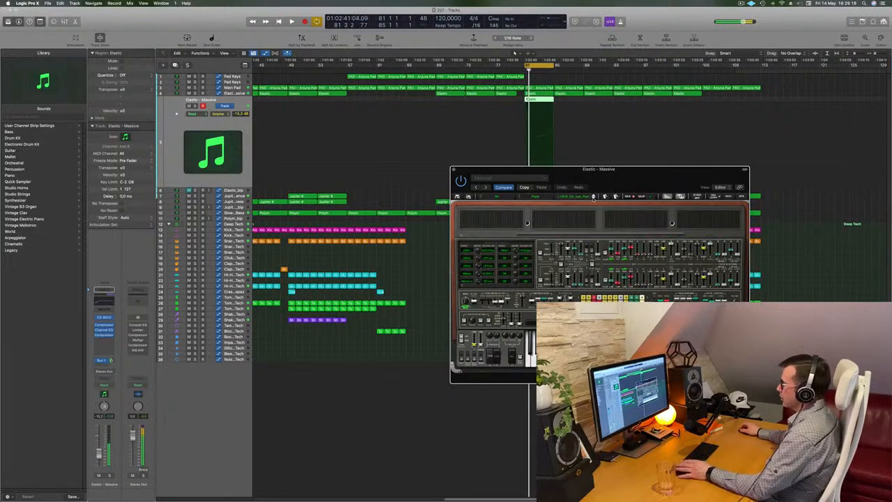
pyautogui.click(593, 197)
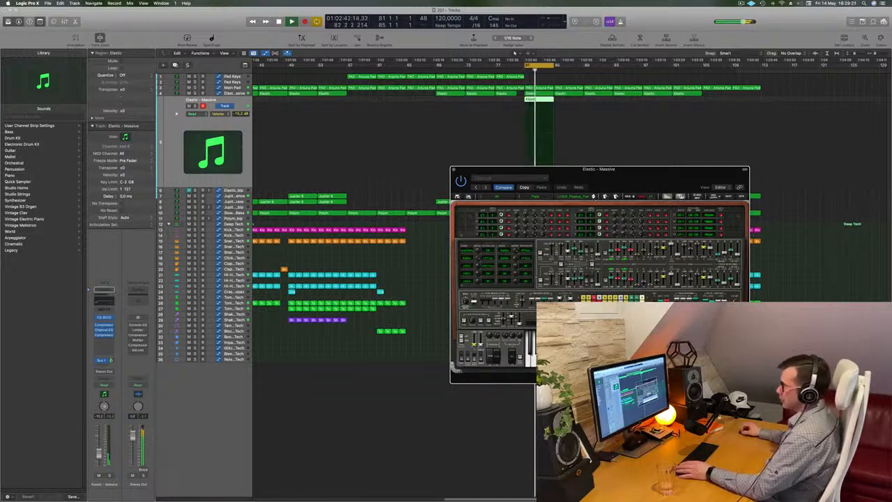
# - Try the next pad preset with the CS-80V2 track's volume at -3.0 dB and at -10.8 dB, restarting playback
pyautogui.click(514, 52)
pyautogui.press('space')
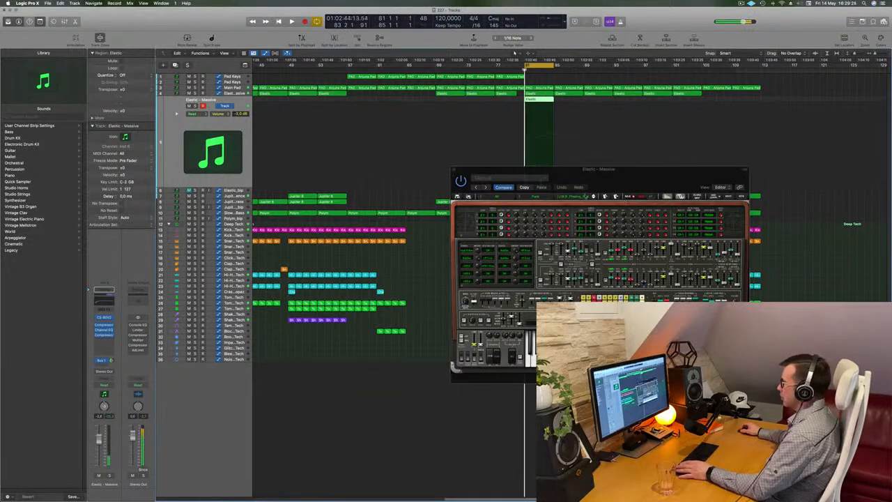
pyautogui.click(594, 197)
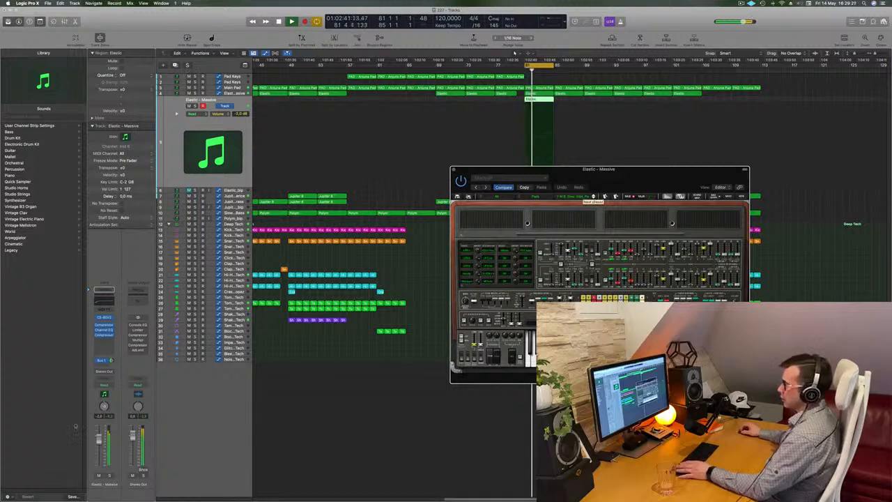
pyautogui.click(584, 53)
pyautogui.press('space')
pyautogui.press('space')
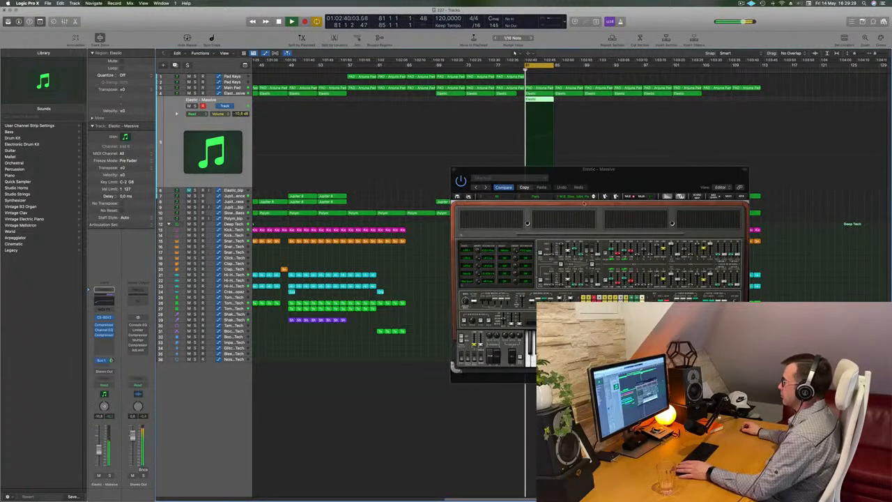
# - Raise the CS-80V2 track's volume to -2.1 dB and audition the following pad presets from the start of the loop
pyautogui.click(593, 197)
pyautogui.press('space')
pyautogui.press('space')
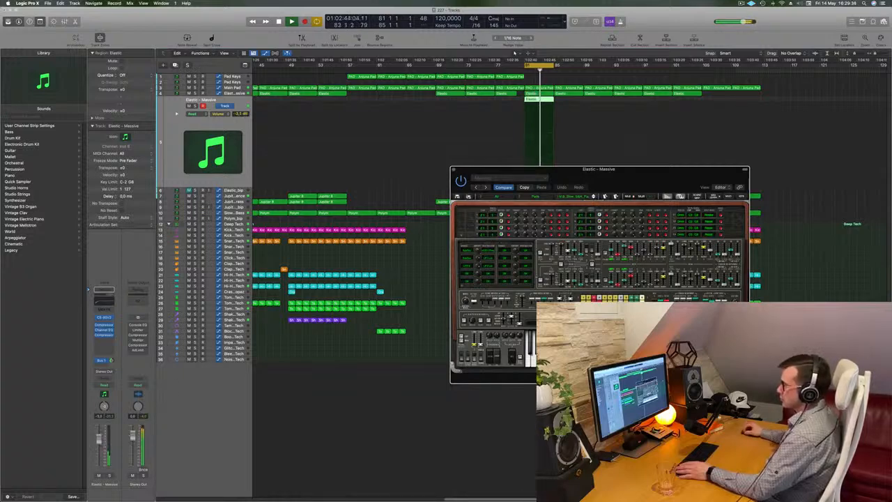
pyautogui.click(625, 129)
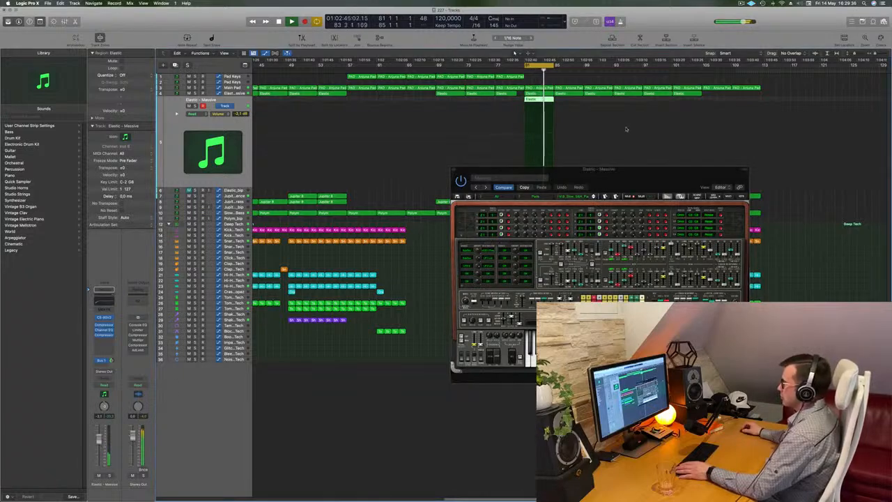
pyautogui.click(593, 197)
pyautogui.press('space')
pyautogui.press('space')
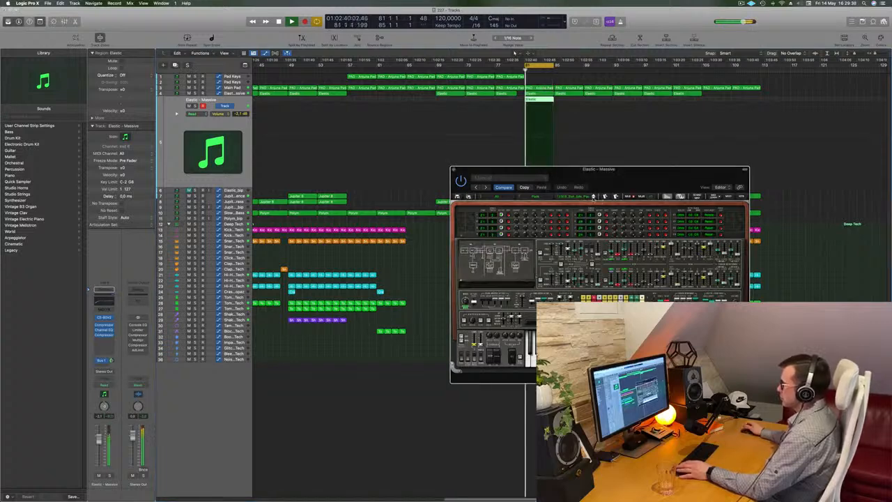
pyautogui.click(593, 197)
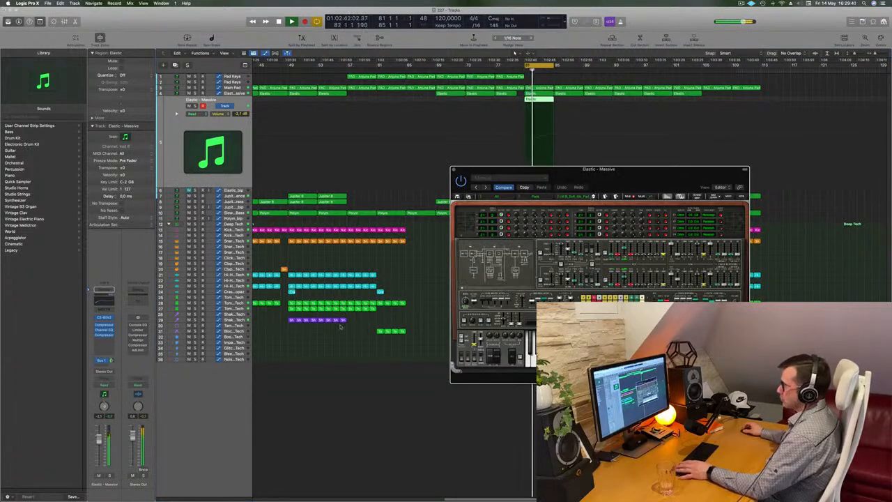
# - Set the CS-80V2 track's volume to -11.6 dB and move the synth window lower over the arrangement
pyautogui.press('space')
pyautogui.press('space')
pyautogui.click(454, 366)
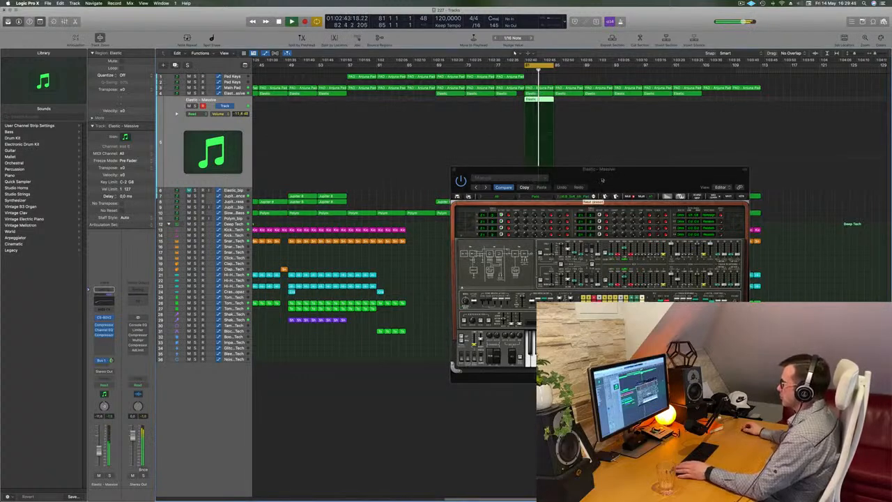
pyautogui.moveTo(592, 199); pyautogui.dragTo(562, 222)
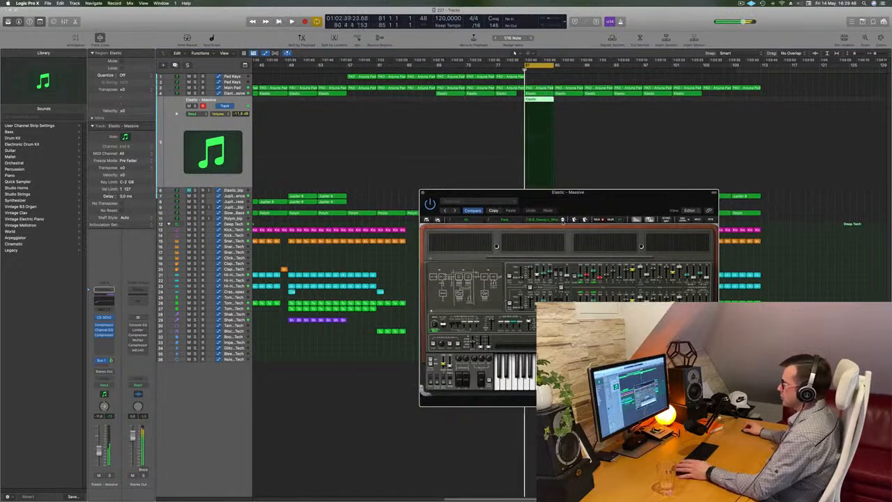
# - Step forward through many more CS-80V2 pad presets, listening to each against the looped section at bar 81
pyautogui.click(562, 220)
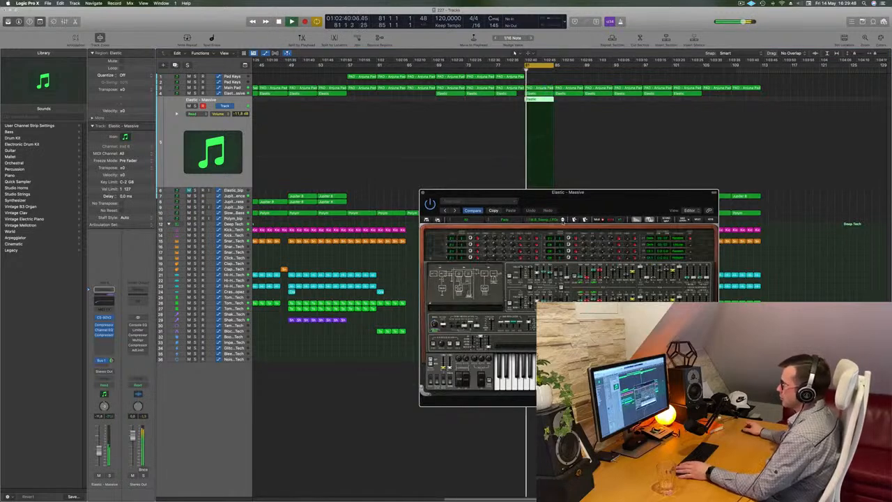
pyautogui.click(562, 220)
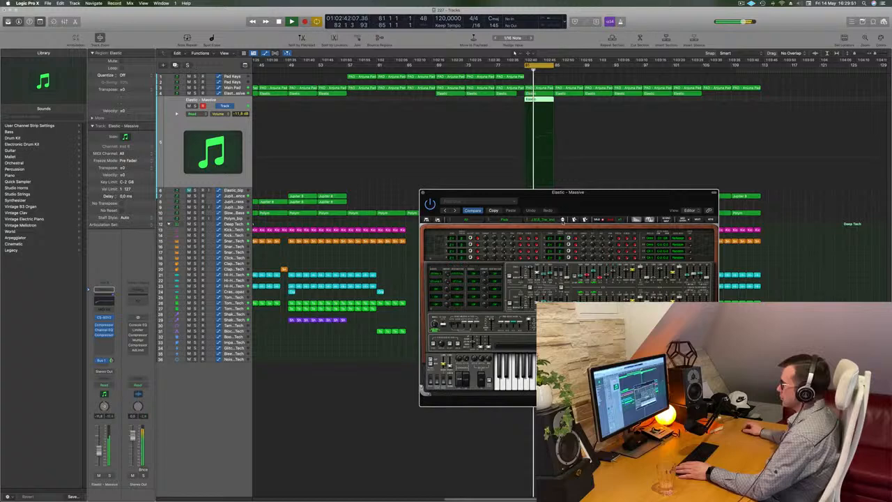
pyautogui.click(562, 220)
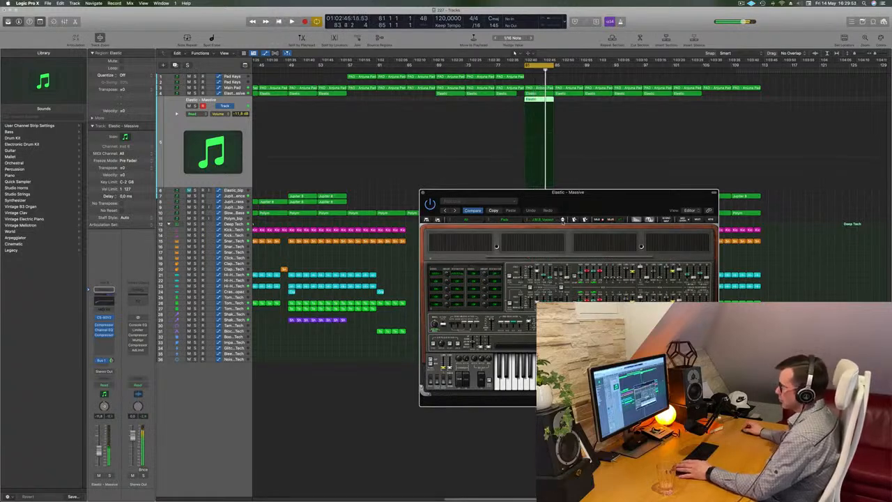
pyautogui.click(562, 220)
pyautogui.click(562, 220)
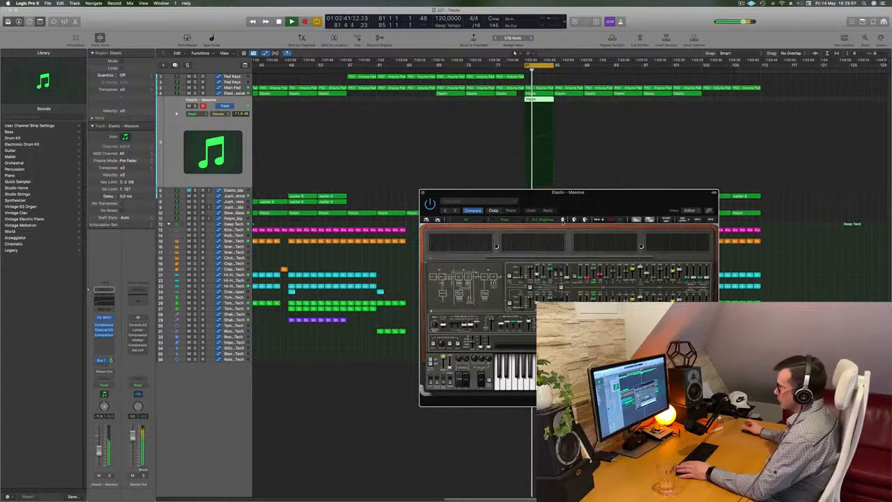
pyautogui.click(562, 220)
pyautogui.click(562, 220)
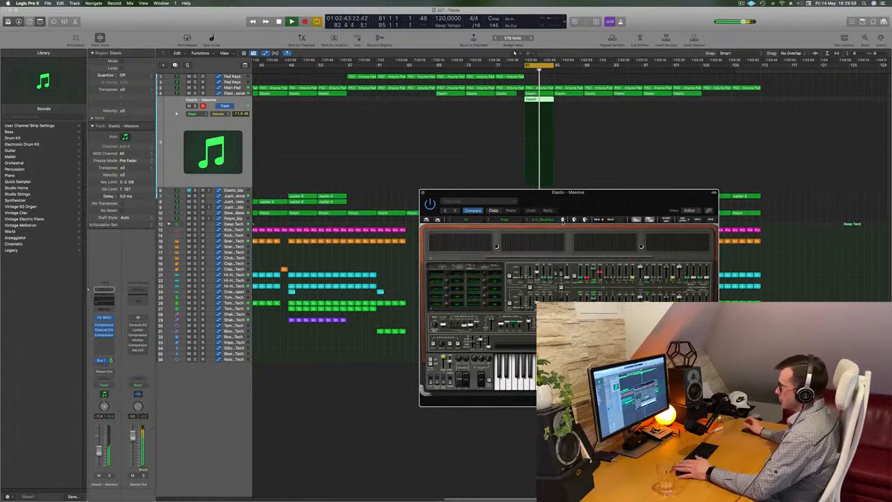
pyautogui.click(563, 220)
pyautogui.click(563, 220)
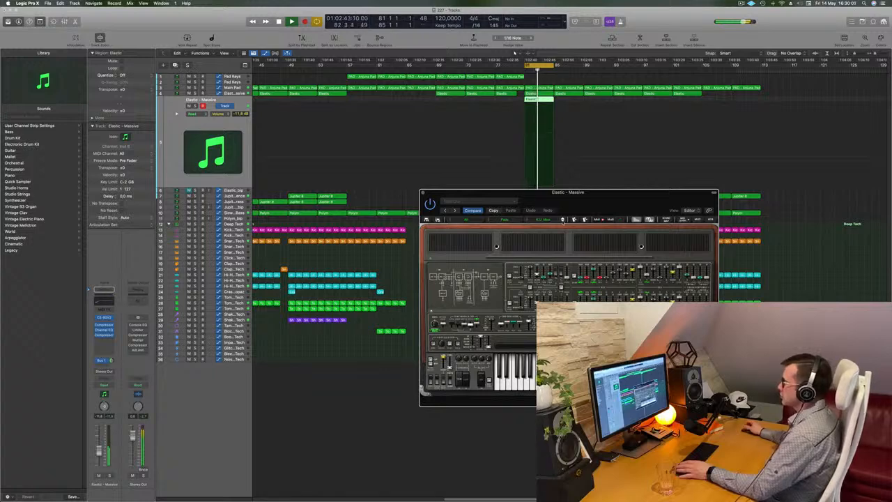
pyautogui.click(563, 220)
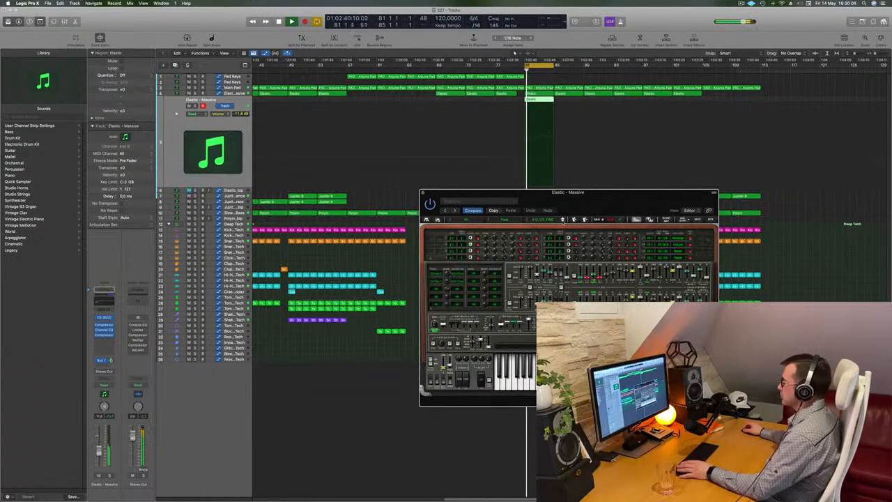
pyautogui.moveTo(596, 205)
pyautogui.mouseDown()
pyautogui.moveTo(516, 201)
pyautogui.moveTo(471, 212)
pyautogui.moveTo(612, 207)
pyautogui.mouseUp()
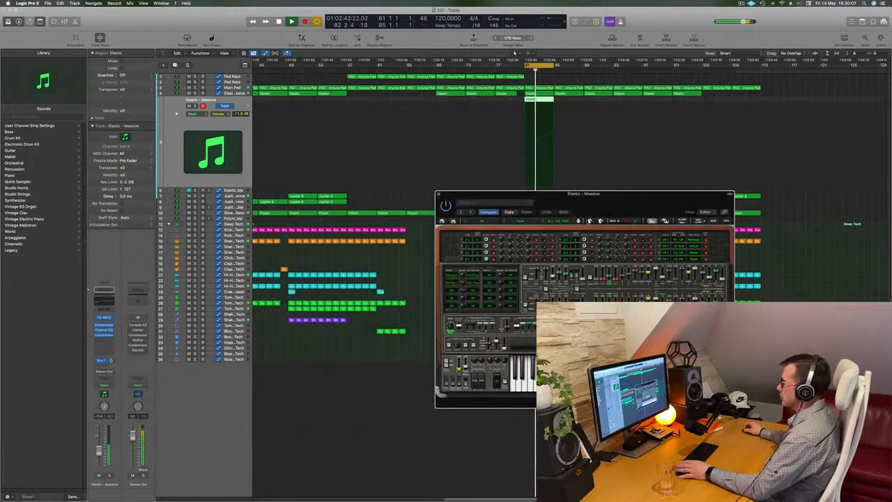
pyautogui.click(578, 221)
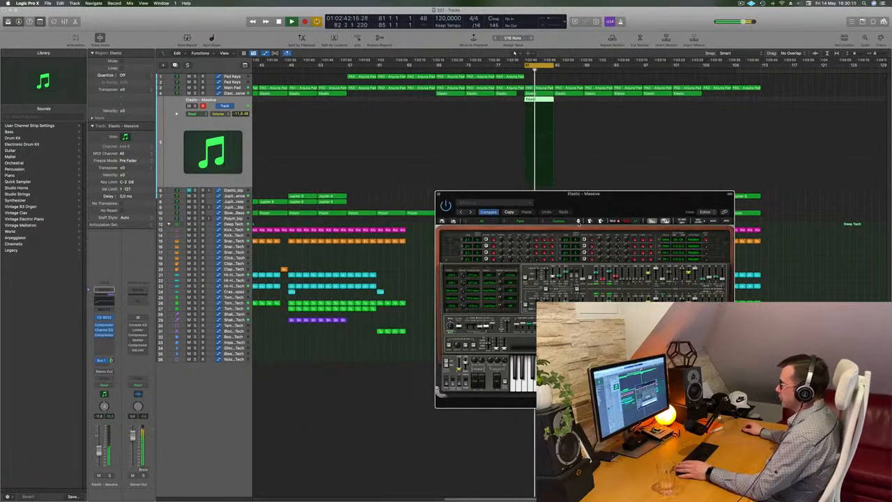
pyautogui.click(577, 221)
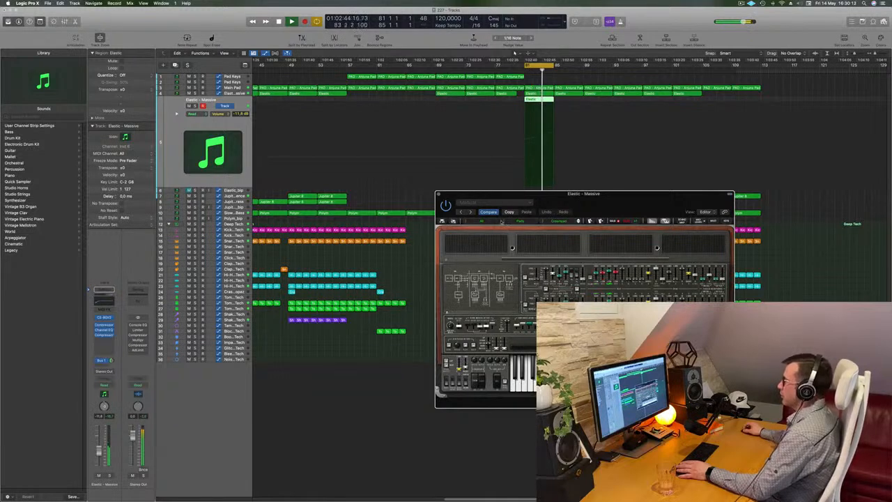
# - Load the C.L_HuckFinCutoff lead preset from the All bank in the CS-80V2 and reposition the synth window
pyautogui.click(465, 220)
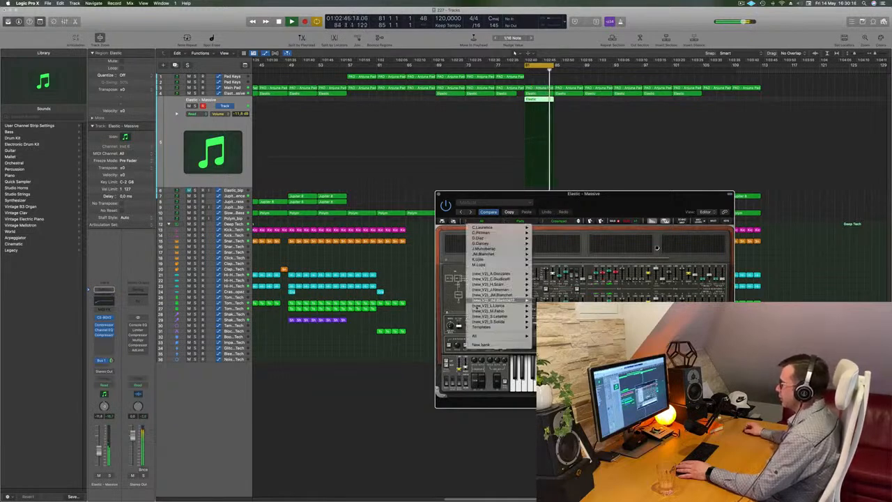
pyautogui.moveTo(534, 340)
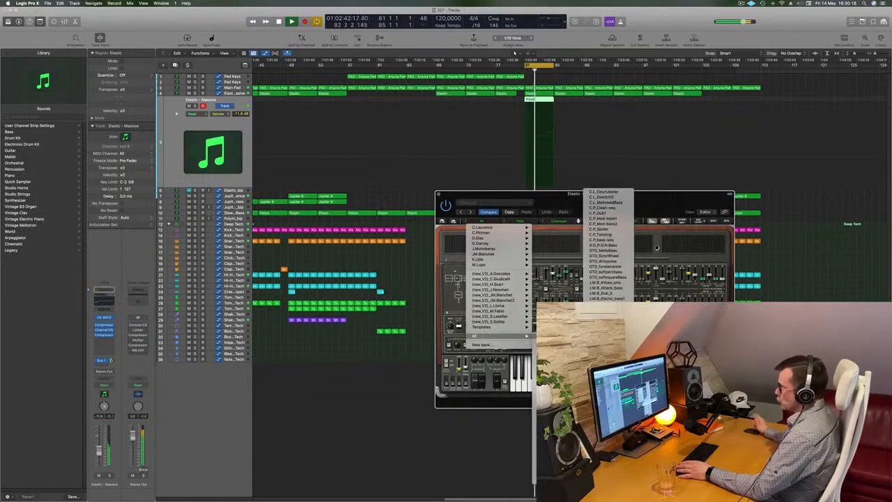
pyautogui.scroll(-5, 607, 244)
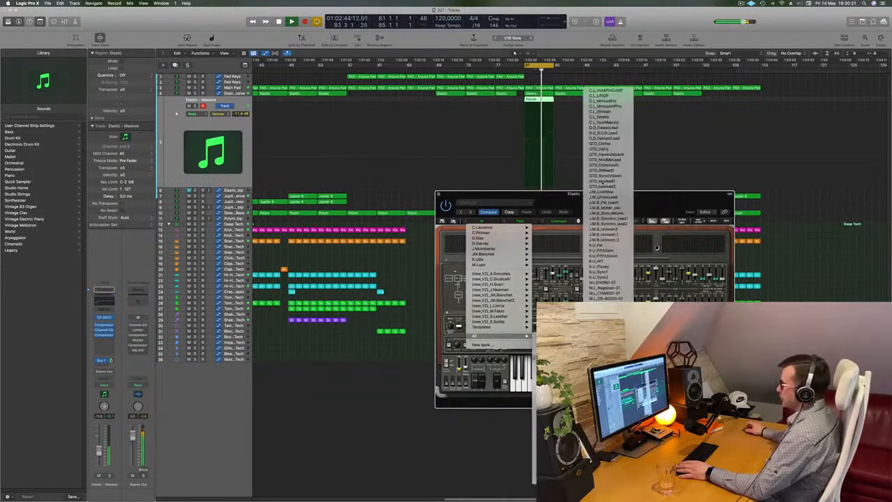
pyautogui.click(604, 90)
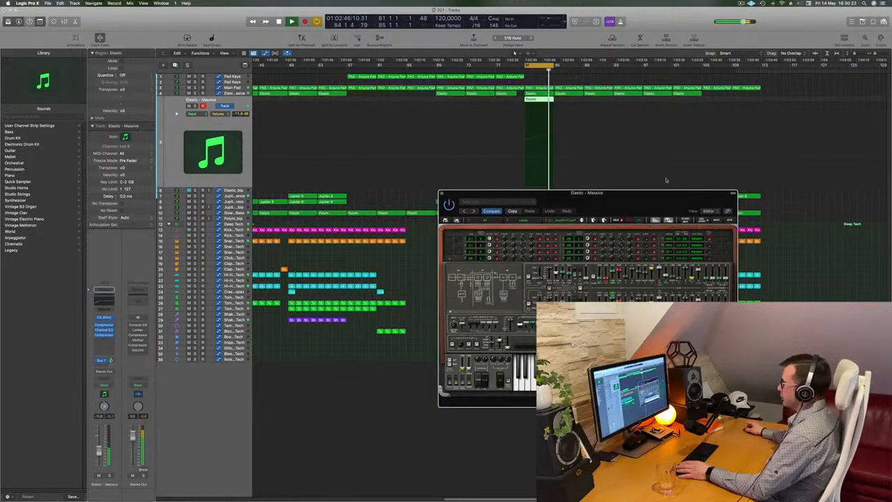
pyautogui.moveTo(665, 193); pyautogui.dragTo(705, 175)
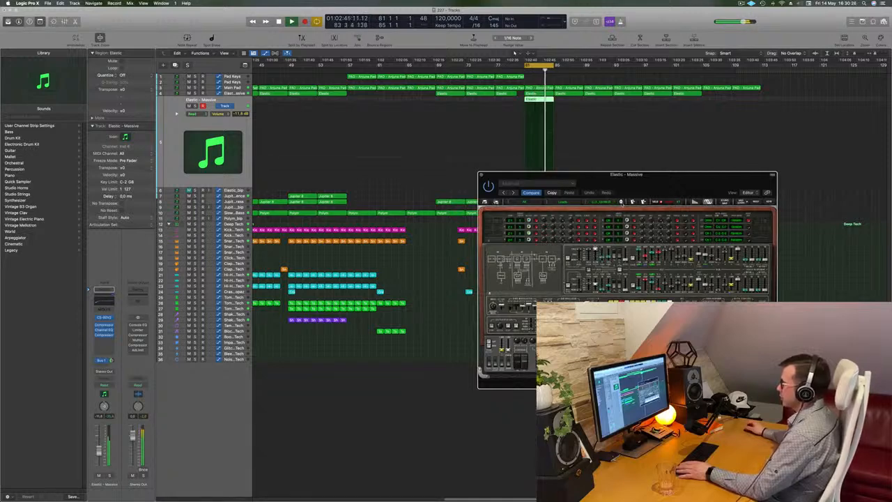
pyautogui.moveTo(664, 182); pyautogui.dragTo(618, 200)
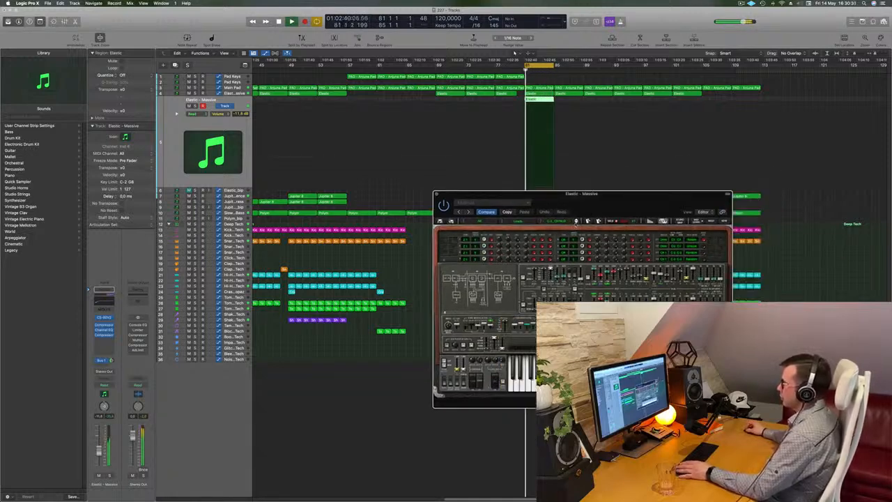
# - Step forward through several CS-80V2 lead presets while the part at bar 81 loops
pyautogui.click(576, 221)
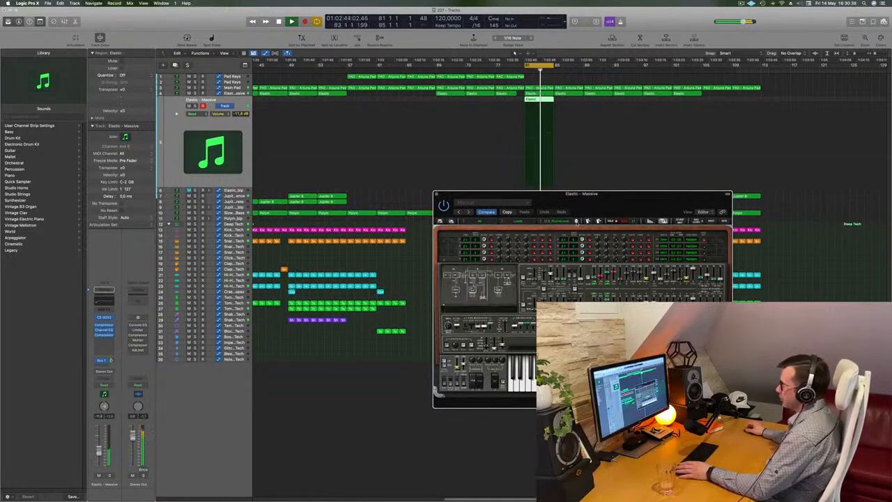
pyautogui.click(576, 221)
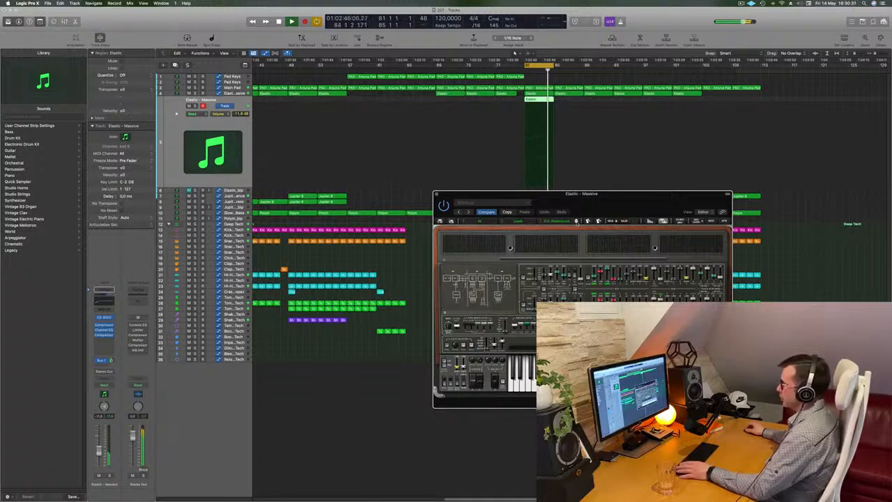
pyautogui.click(577, 221)
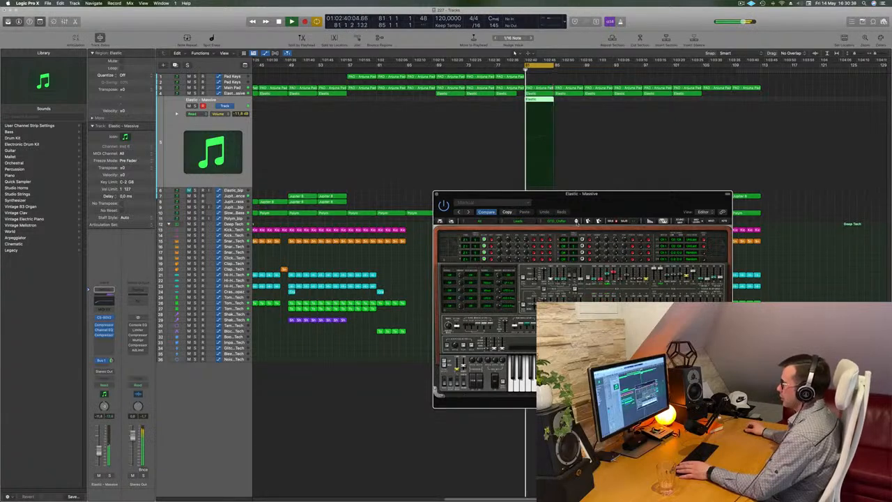
pyautogui.click(577, 221)
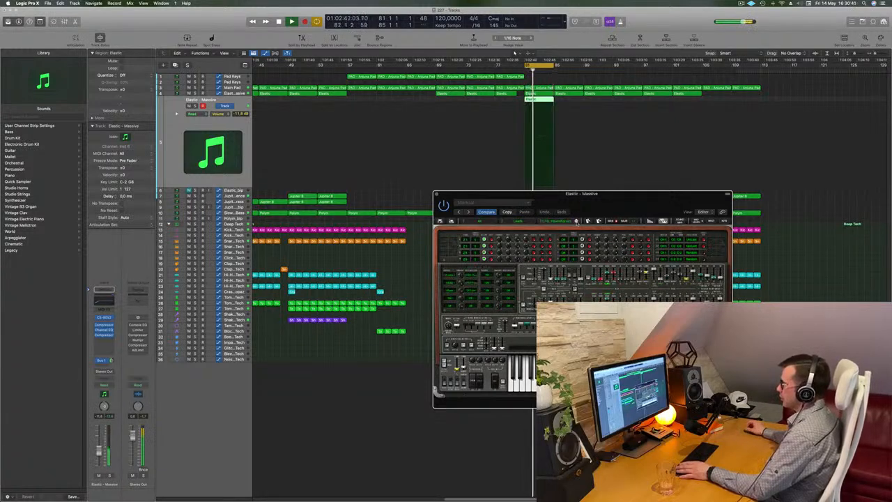
pyautogui.click(576, 220)
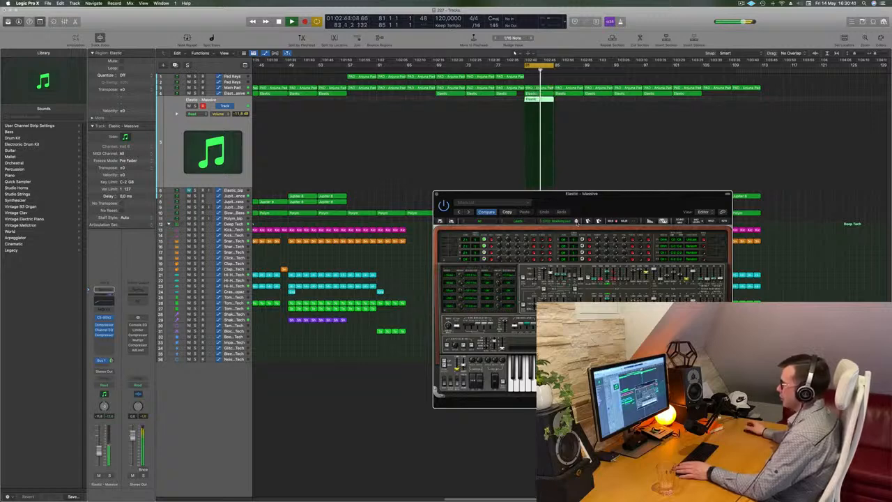
pyautogui.click(576, 221)
pyautogui.click(576, 221)
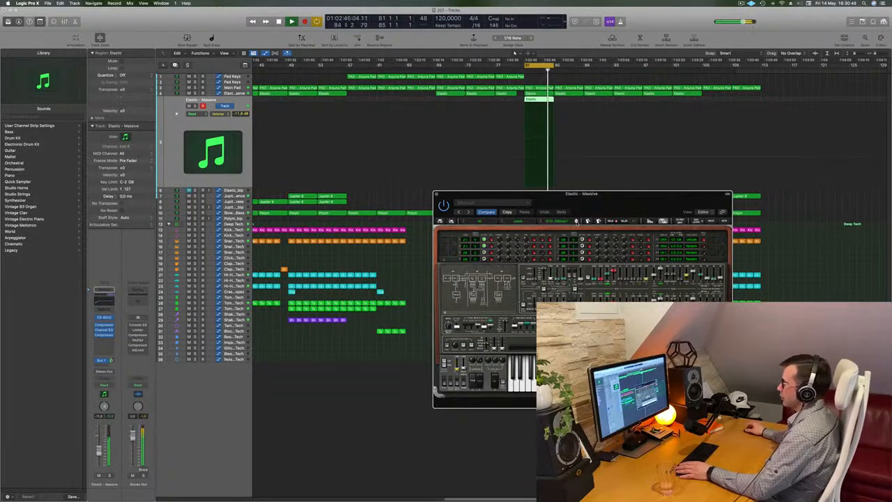
# - Audition further CS-80V2 lead presets in sequence against the looped section at bar 81
pyautogui.click(576, 221)
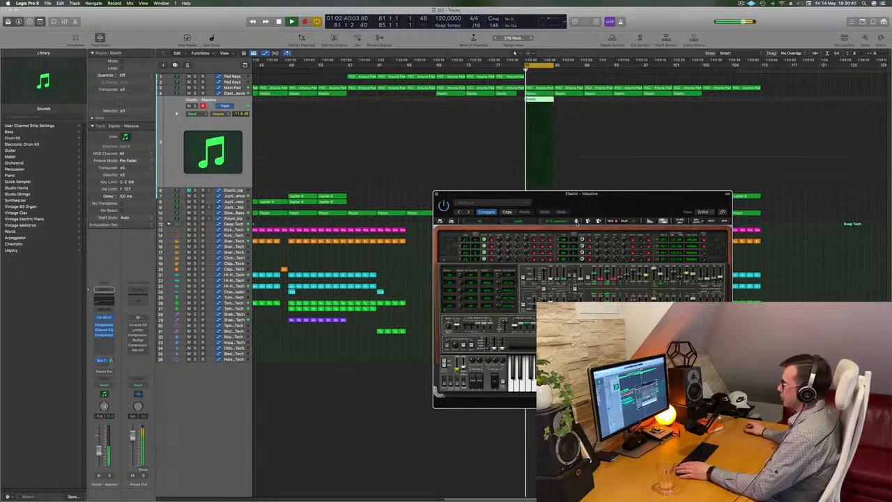
pyautogui.click(576, 221)
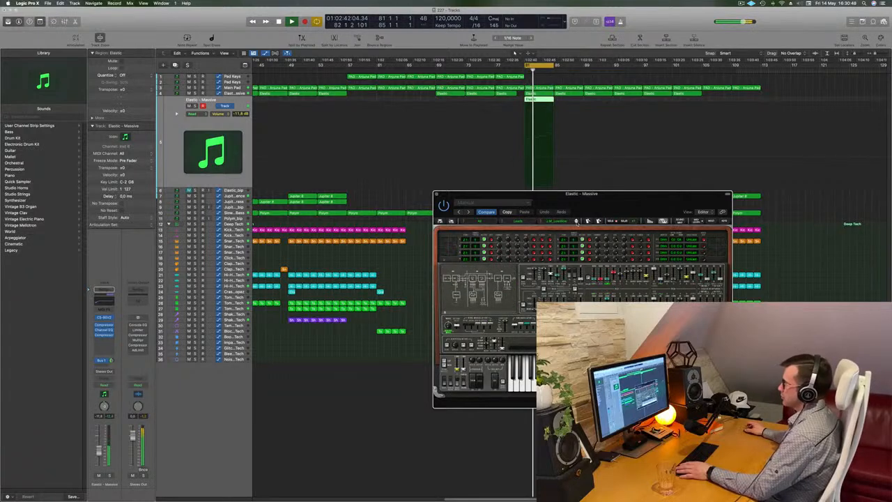
pyautogui.click(576, 221)
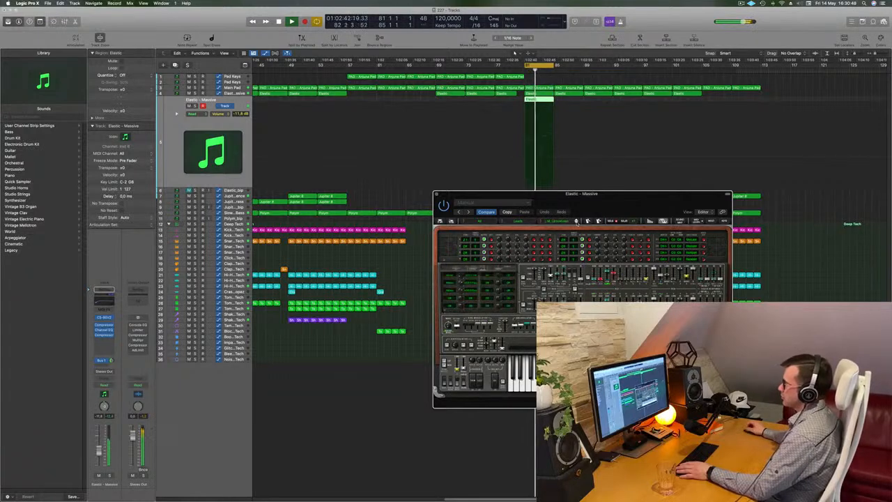
pyautogui.click(576, 221)
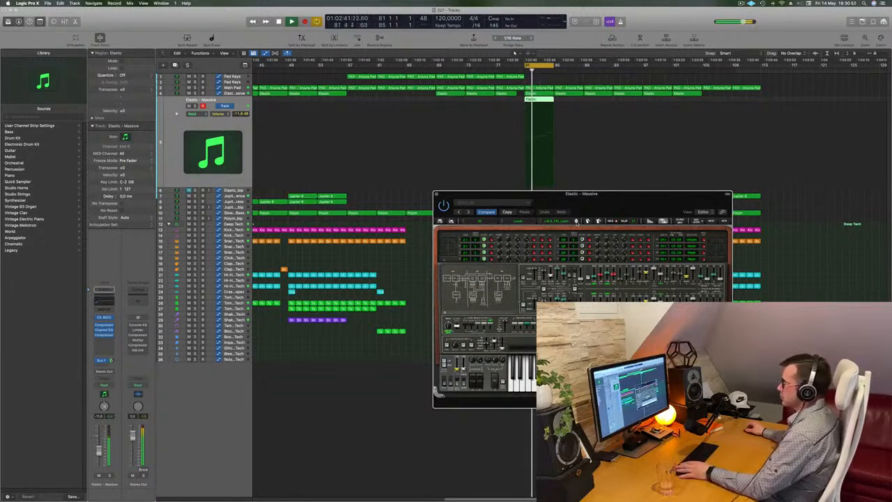
pyautogui.click(576, 221)
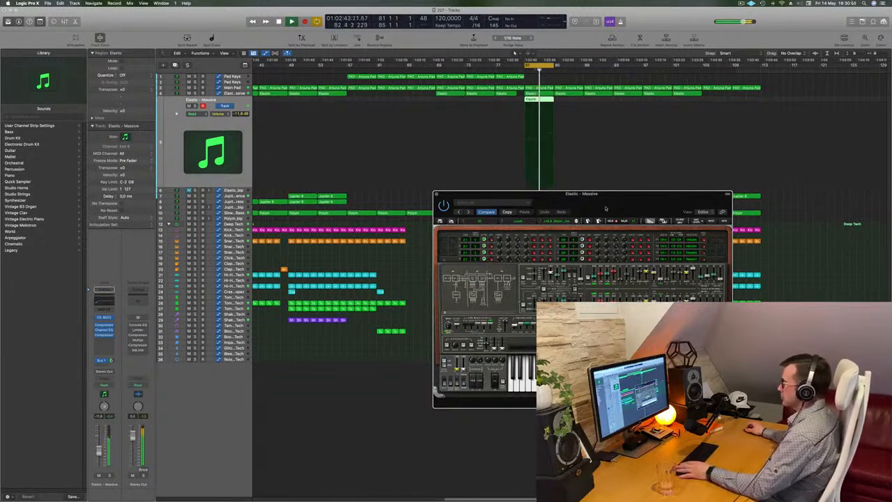
# - Reposition the CS-80V2 window, lower the Elastic - Massive track's volume to -17.8 dB, and resume the loop with the following lead preset
pyautogui.moveTo(606, 207); pyautogui.dragTo(562, 208)
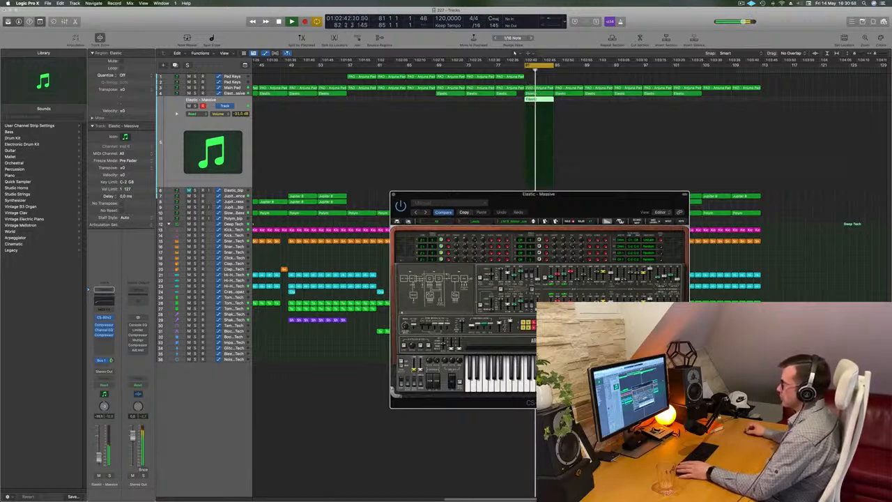
pyautogui.press('space')
pyautogui.press('space')
pyautogui.moveTo(581, 202); pyautogui.dragTo(559, 205)
pyautogui.press('space')
pyautogui.click(511, 225)
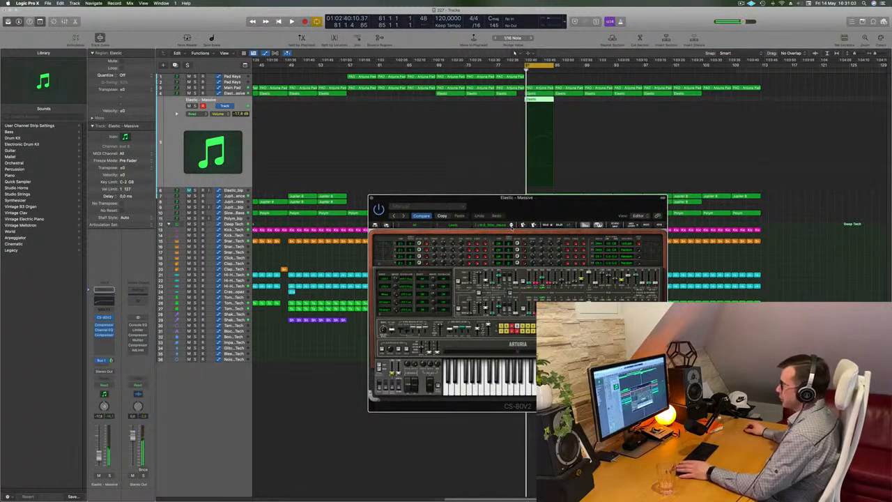
pyautogui.press('space')
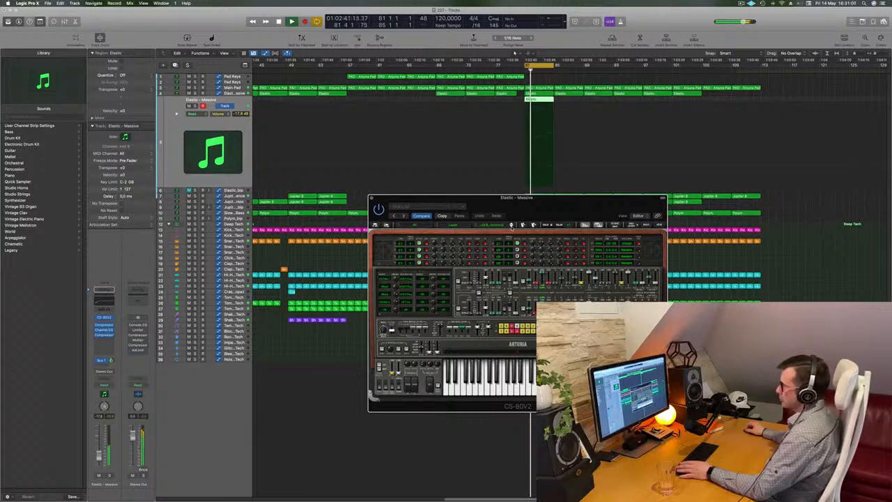
# - Continue forward through the remaining CS-80V2 lead presets, comparing each with the looping arrangement
pyautogui.click(511, 225)
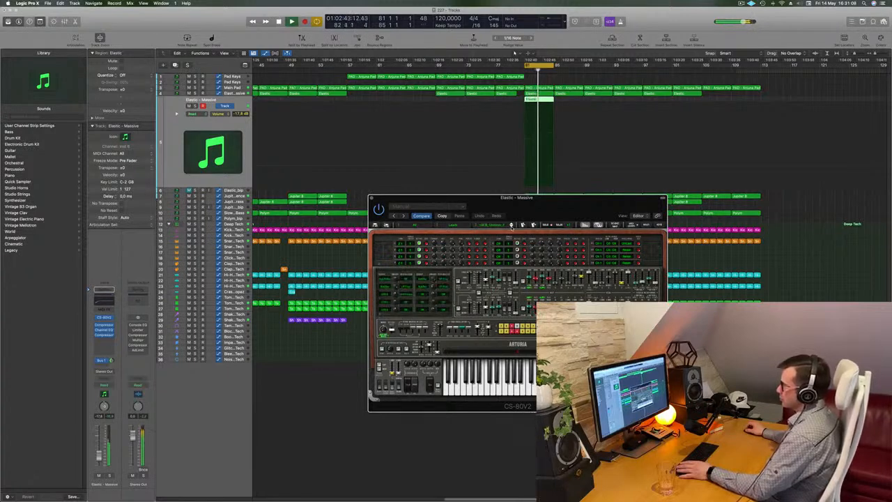
pyautogui.click(511, 225)
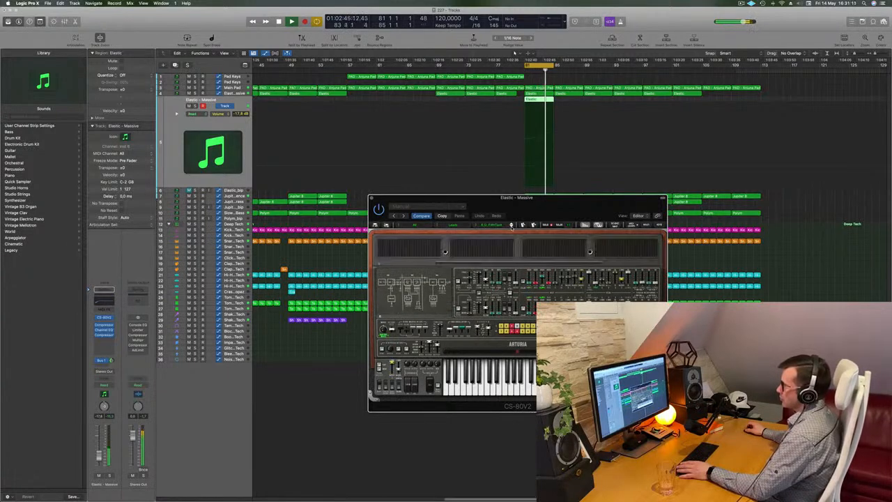
pyautogui.click(510, 225)
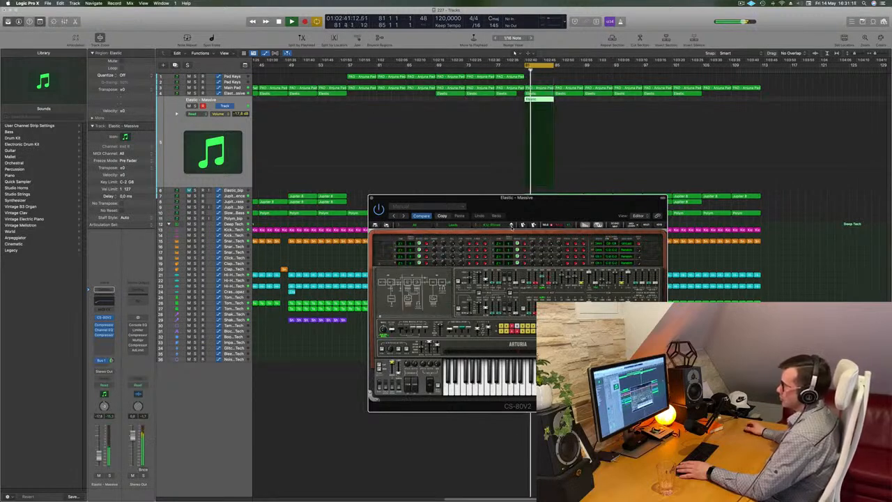
pyautogui.click(511, 225)
pyautogui.click(511, 225)
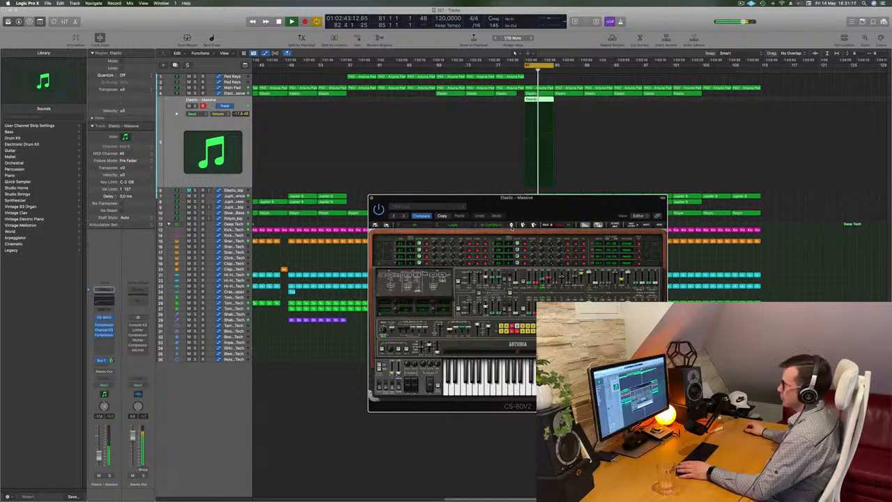
pyautogui.click(510, 225)
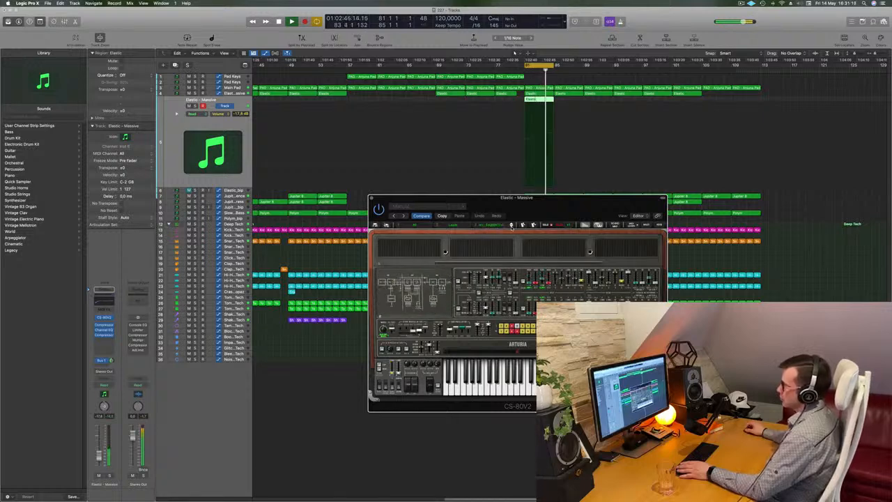
pyautogui.click(510, 225)
pyautogui.click(510, 225)
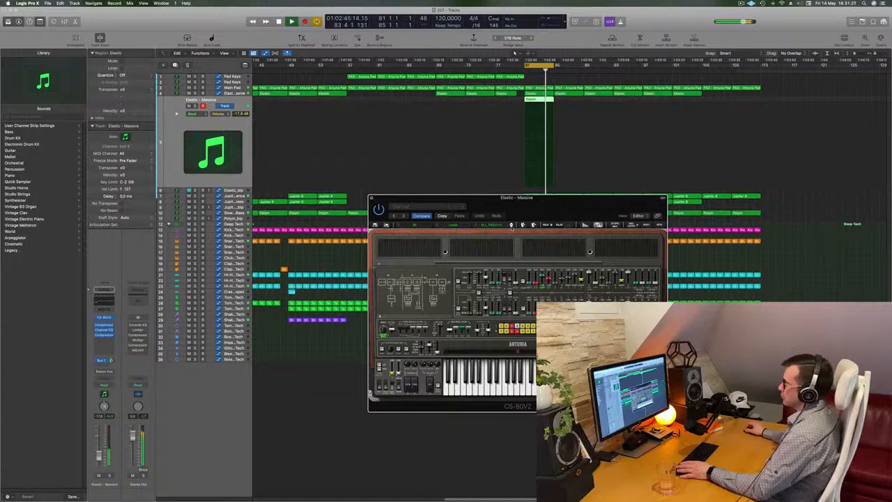
# - Close the synth window and replace the Elastic region at bar 81 on the Elastic - Massive track with a copy of the PAD - Arjuna Pad region
pyautogui.moveTo(535, 203); pyautogui.dragTo(519, 205)
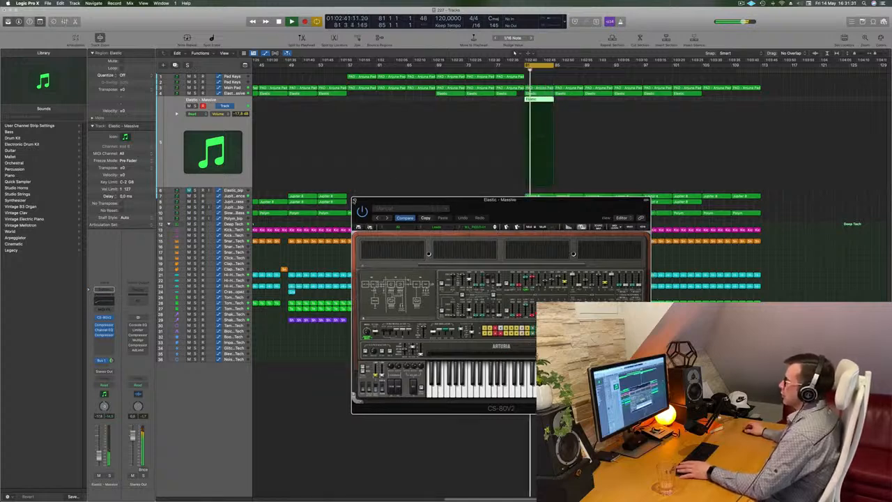
pyautogui.click(354, 200)
pyautogui.press('space')
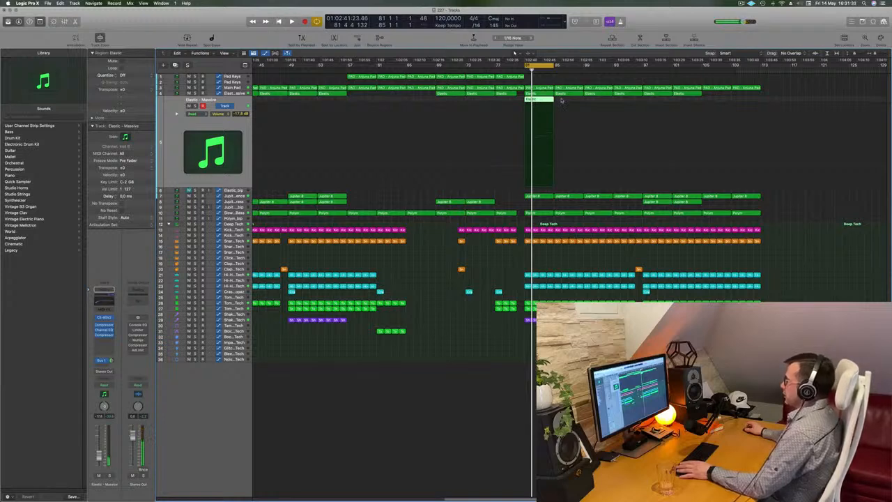
pyautogui.press('BackSpace')
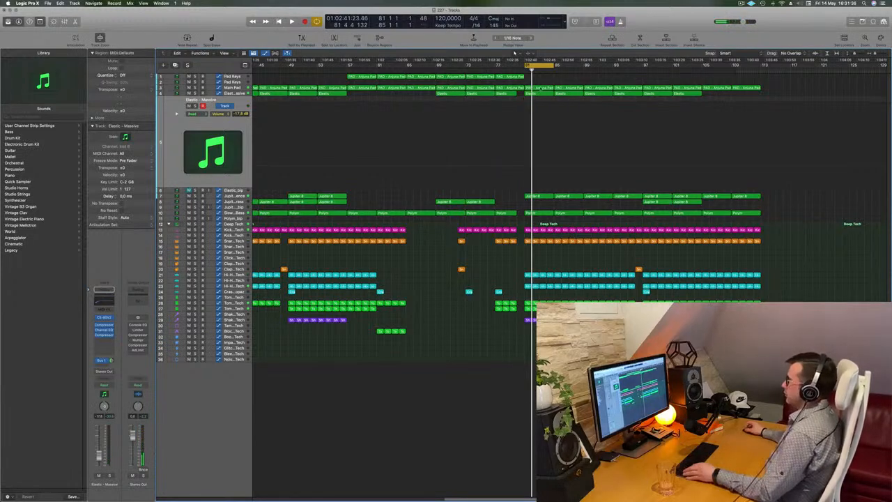
pyautogui.moveTo(540, 91); pyautogui.dragTo(540, 103)
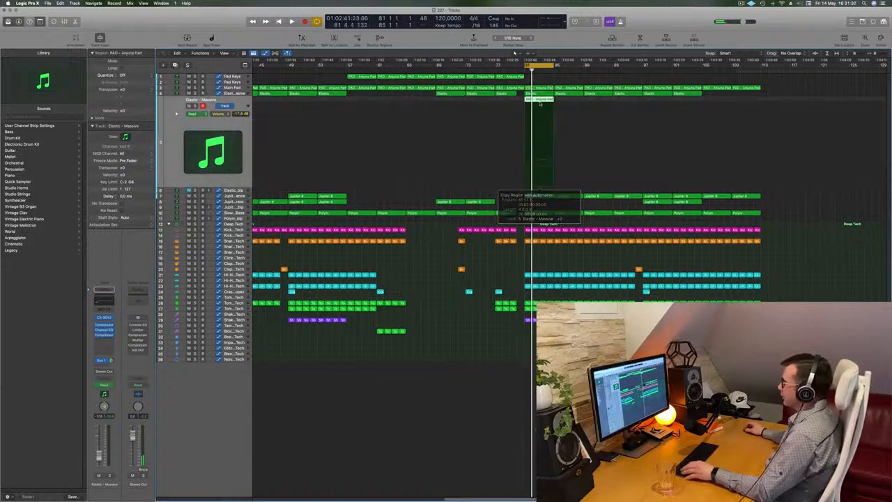
pyautogui.press('space')
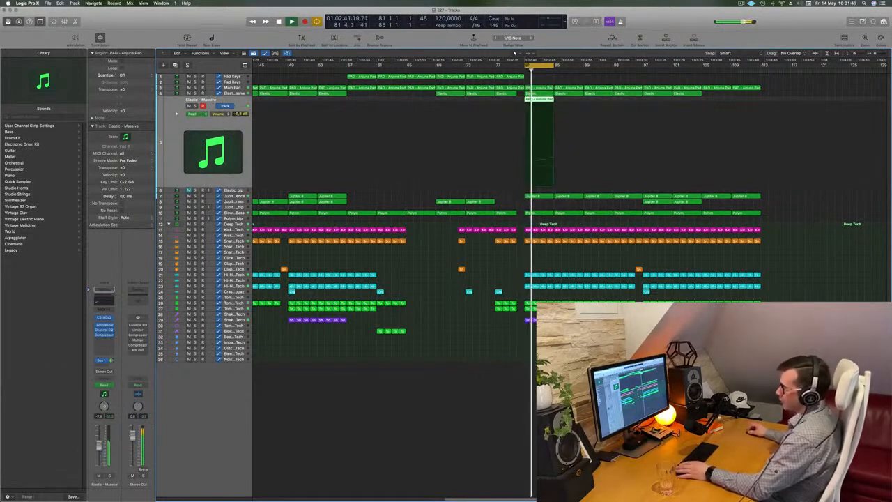
# - Reopen the CS-80V2 on the Elastic - Massive track and try its next lead presets with the copied pad part
pyautogui.click(104, 318)
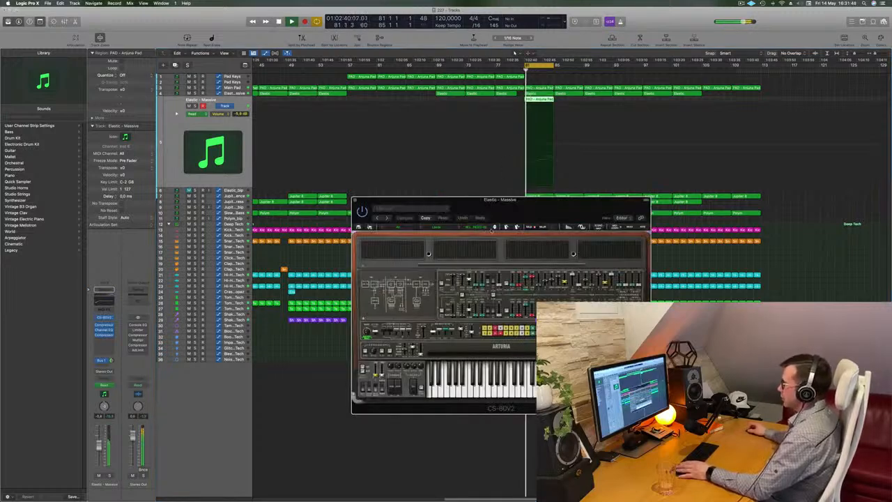
pyautogui.click(495, 229)
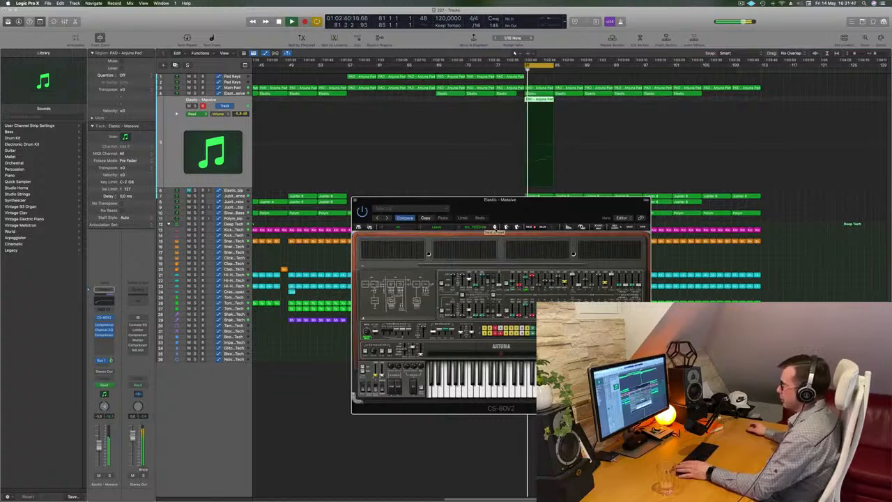
pyautogui.click(494, 228)
pyautogui.press('space')
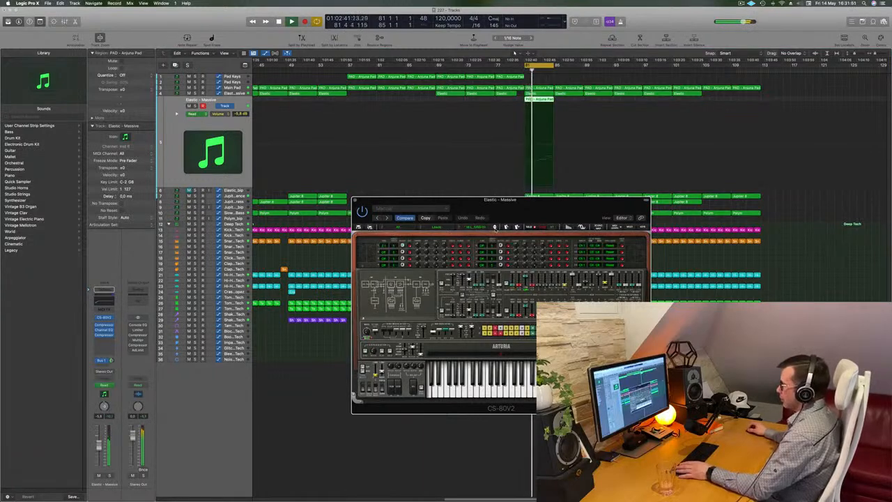
pyautogui.click(494, 228)
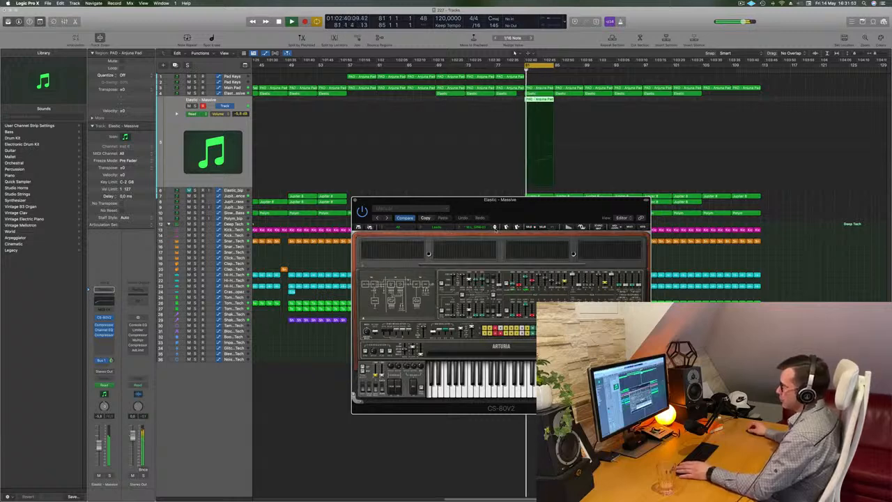
# - Move the synth window lower and solo the Elastic - Massive track briefly to hear the pad part on its own
pyautogui.moveTo(500, 200); pyautogui.dragTo(478, 225)
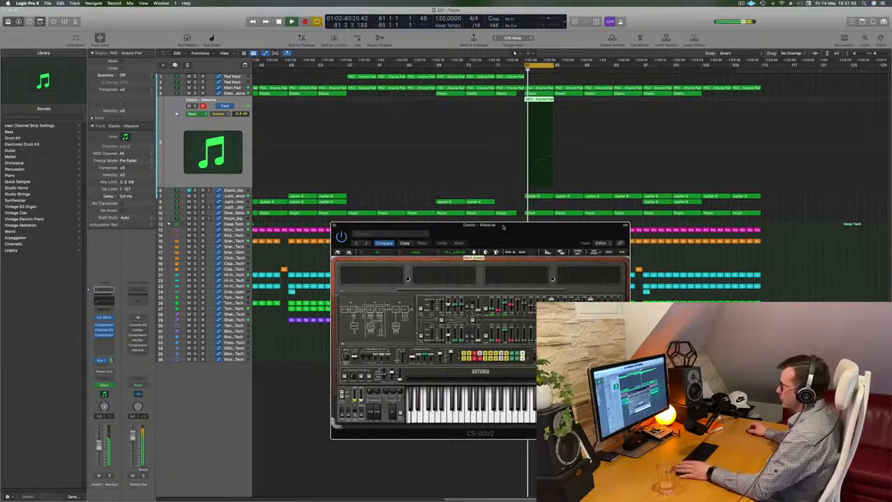
pyautogui.moveTo(503, 226); pyautogui.dragTo(466, 259)
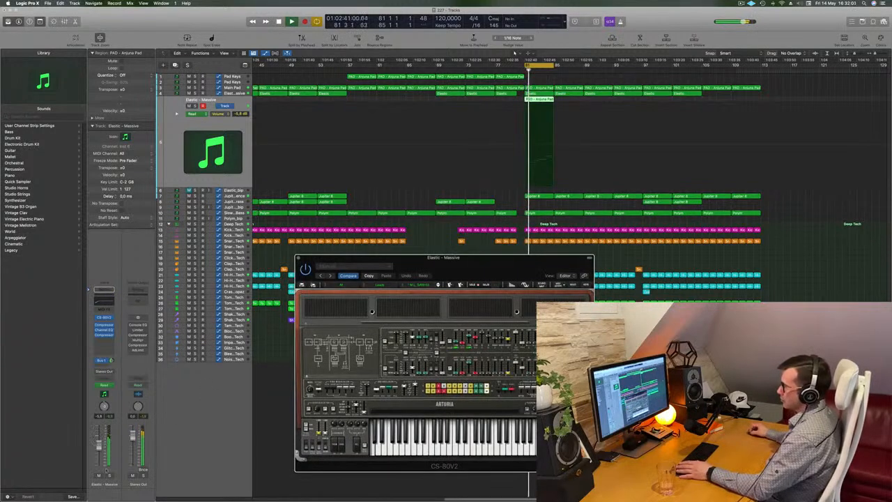
pyautogui.click(109, 475)
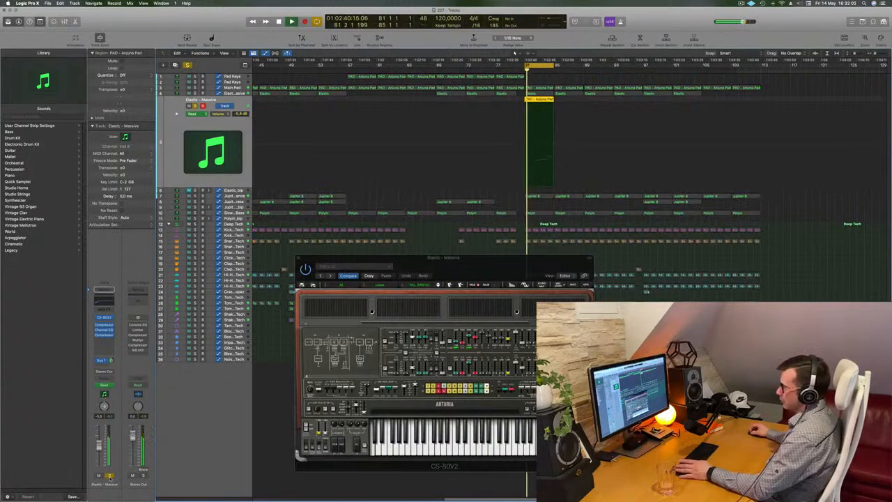
pyautogui.click(110, 475)
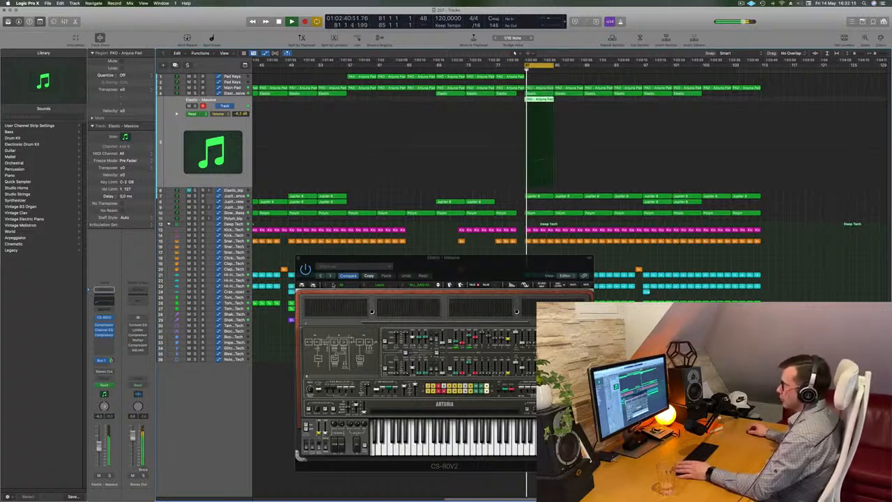
# - Load the HS_Control_Horns brass preset from the All bank in the CS-80V2 and reposition the synth window
pyautogui.click(333, 285)
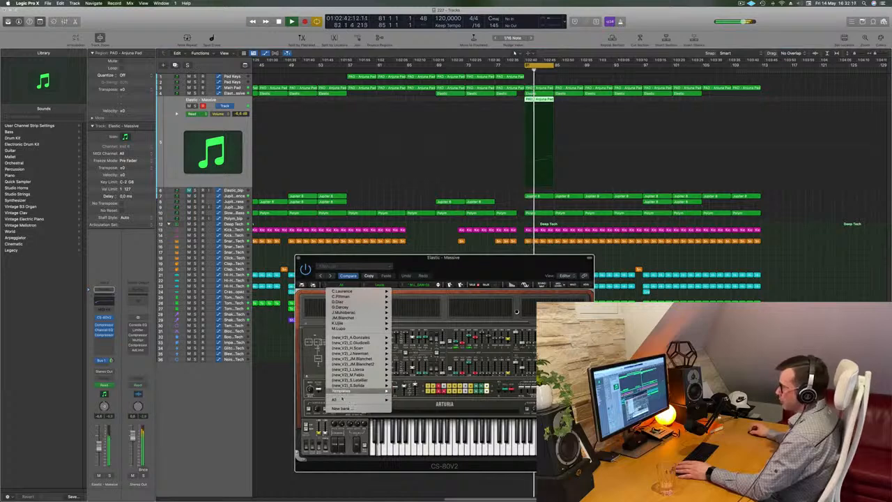
pyautogui.moveTo(349, 399)
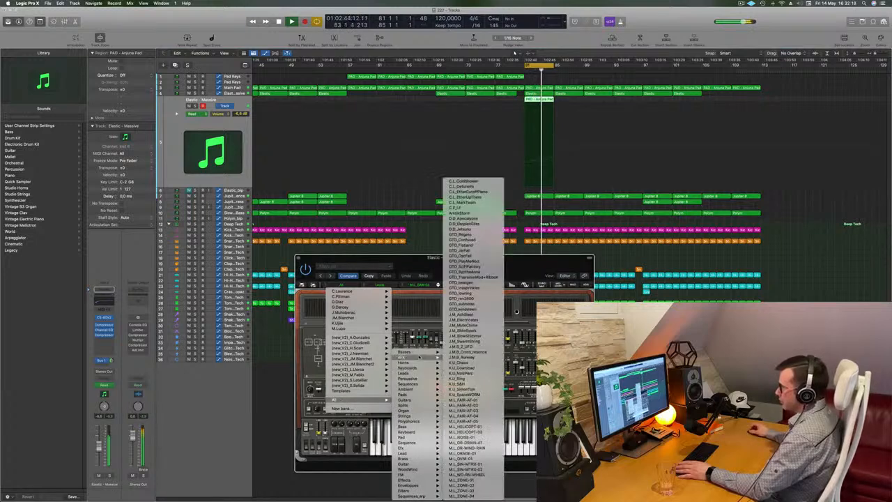
pyautogui.moveTo(420, 411)
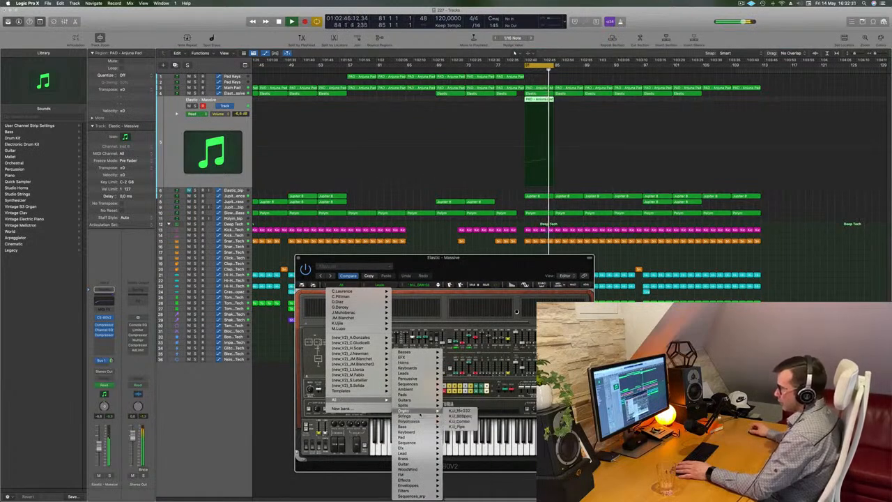
pyautogui.moveTo(416, 459)
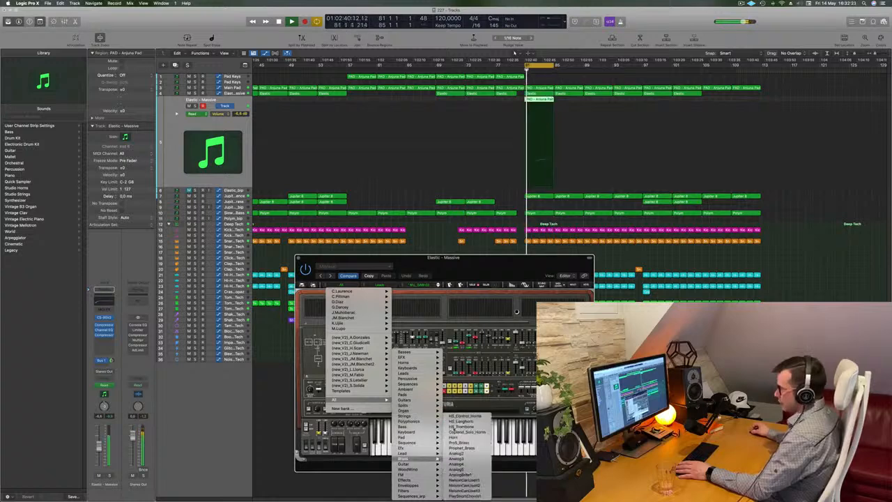
pyautogui.click(464, 416)
pyautogui.moveTo(494, 257); pyautogui.dragTo(543, 187)
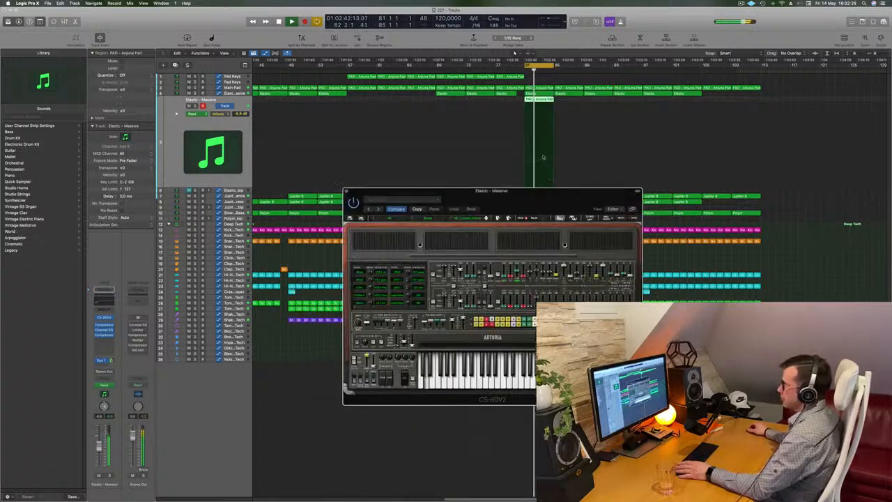
# - Move the synth window aside, advance the plug-in setting to Top Pad, and stop playback
pyautogui.moveTo(543, 157); pyautogui.dragTo(449, 190)
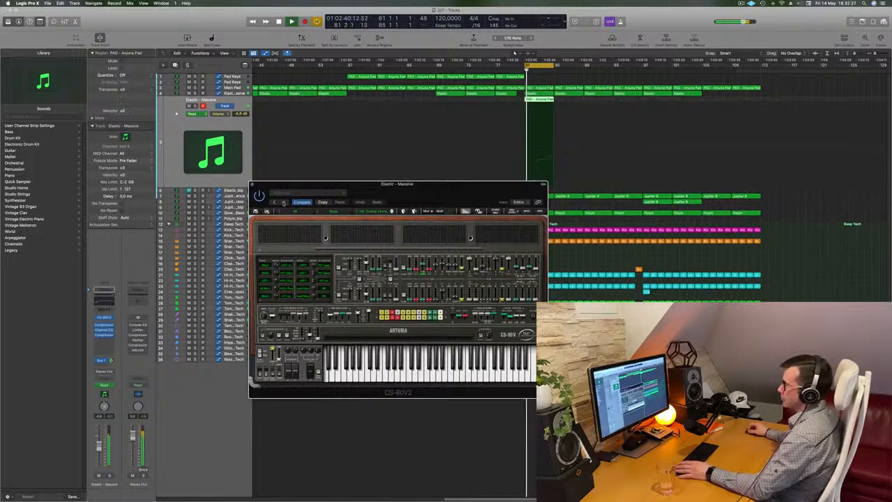
pyautogui.click(283, 203)
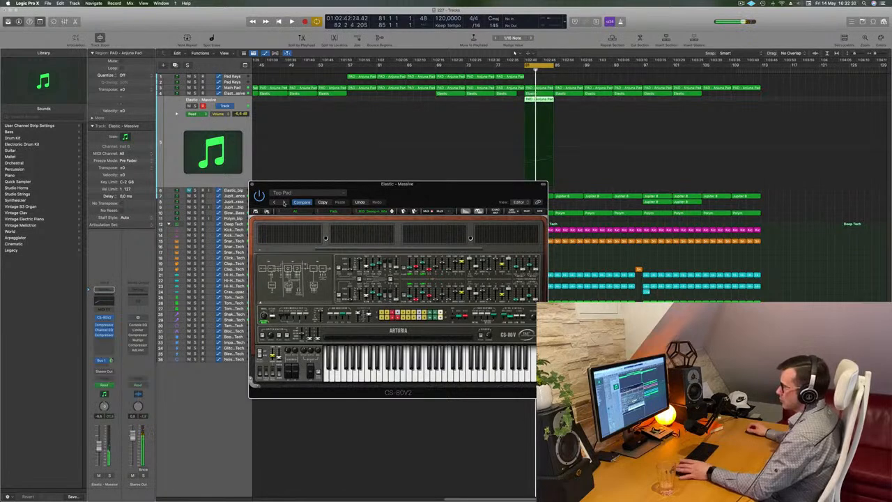
pyautogui.press('space')
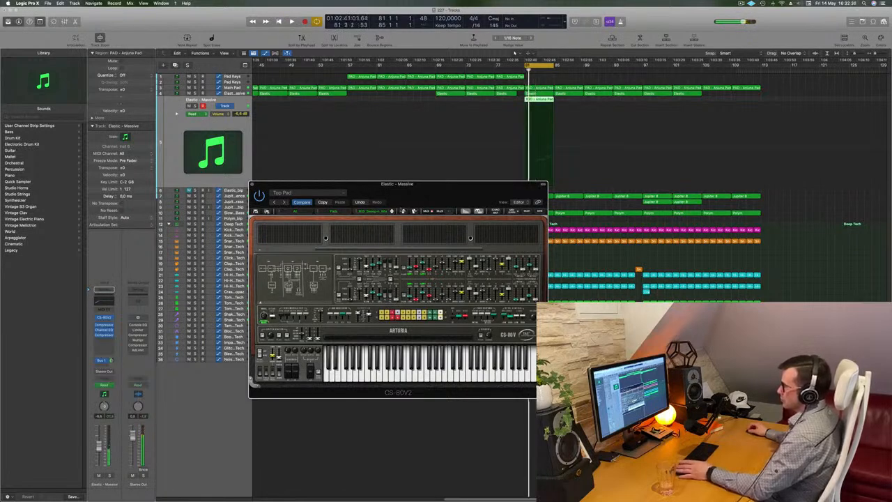
# - Reload the HS_Control_Horns brass preset from the All bank in the CS-80V2 and shift the synth window slightly higher
pyautogui.click(392, 211)
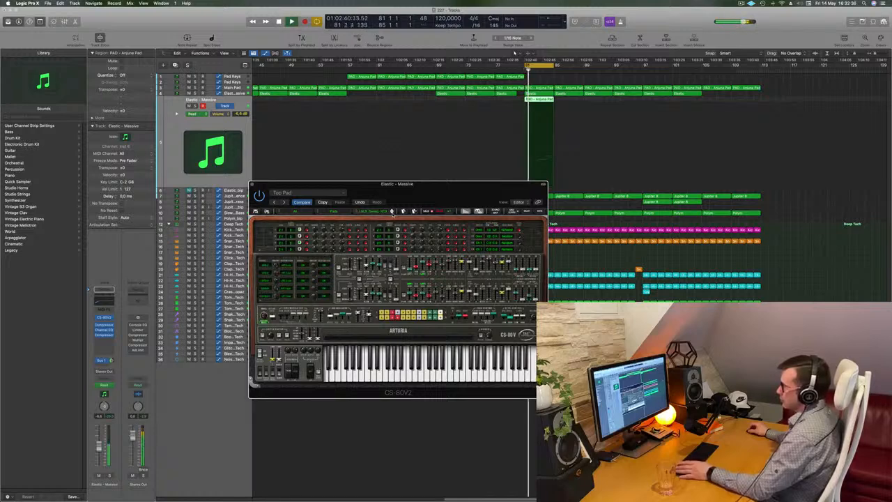
pyautogui.click(281, 211)
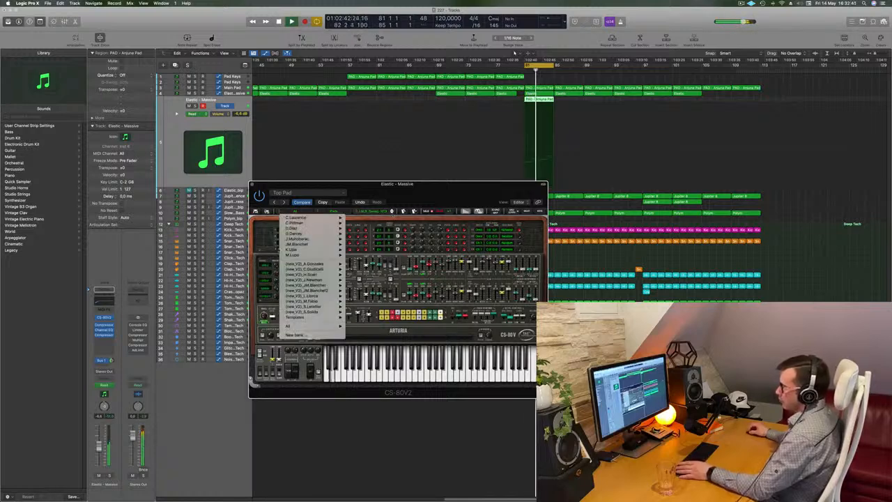
pyautogui.moveTo(327, 326)
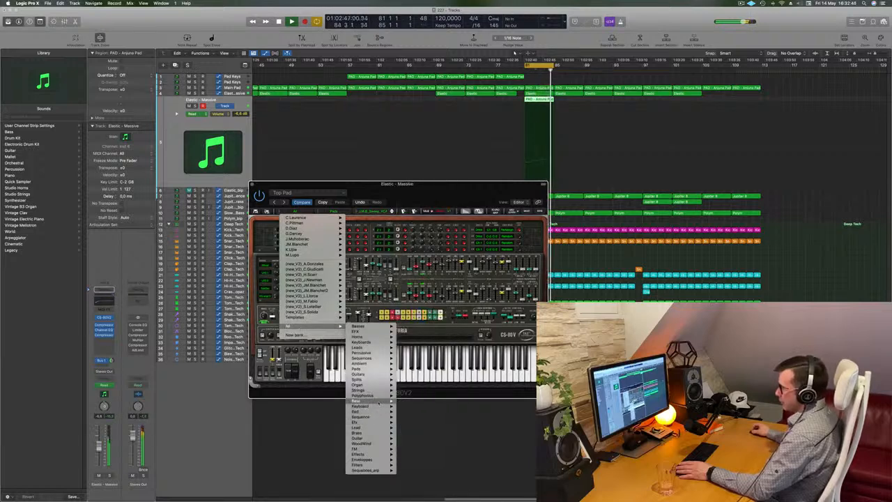
pyautogui.moveTo(375, 432)
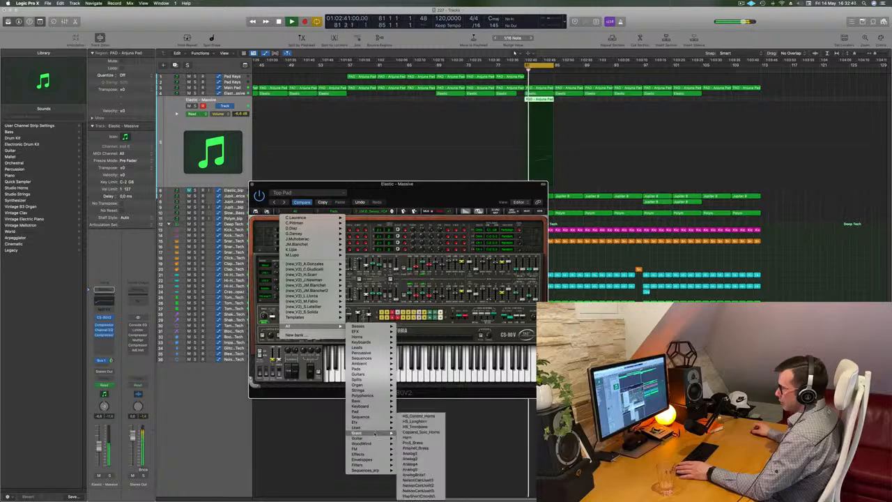
pyautogui.click(421, 416)
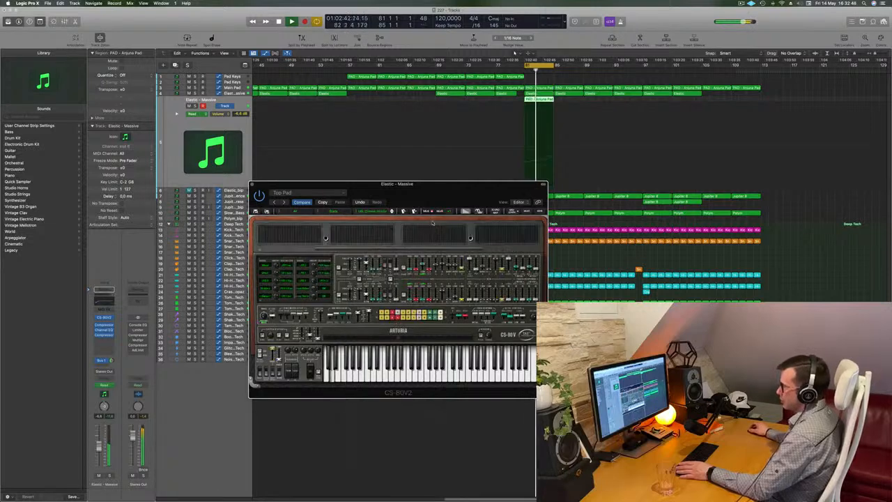
pyautogui.moveTo(397, 184); pyautogui.dragTo(428, 170)
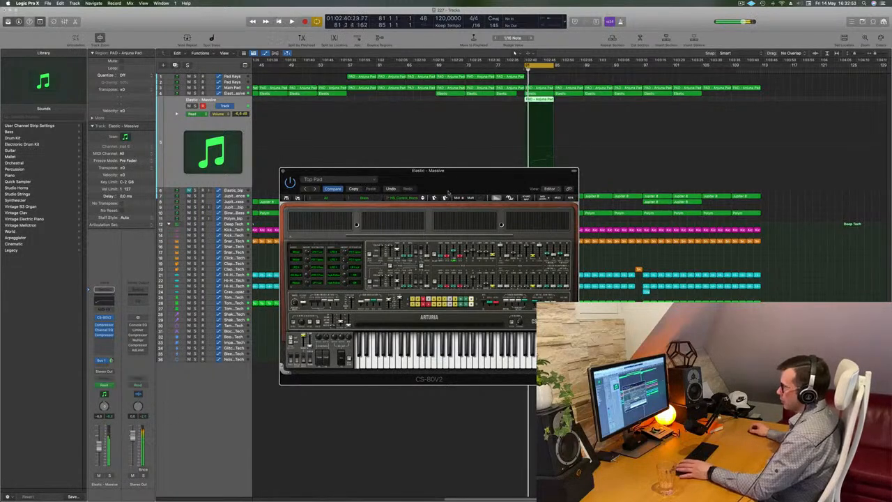
# - Advance the CS-80V2 through the brass presets to HS_Trombone and solo the Elastic - Massive track briefly to hear it alone
pyautogui.click(422, 198)
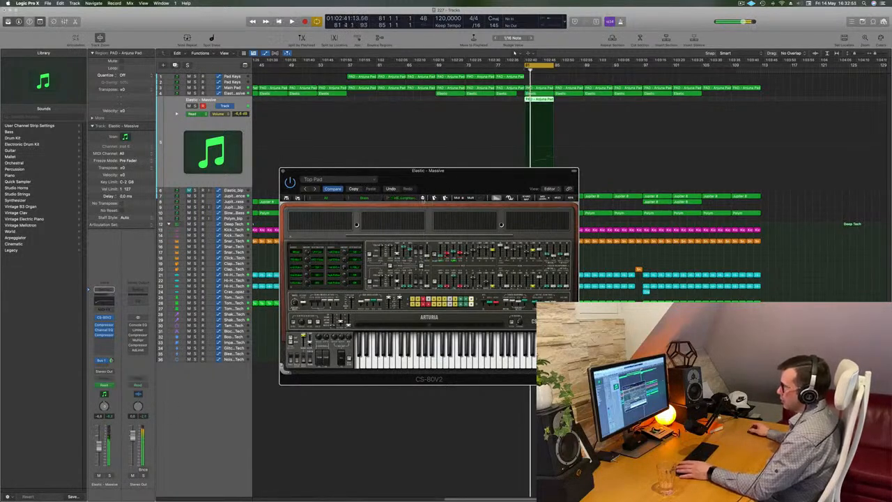
pyautogui.click(422, 198)
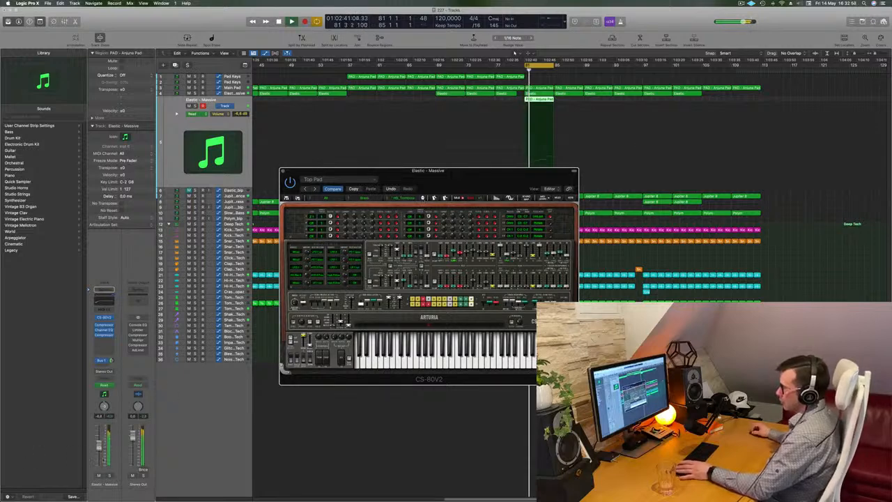
pyautogui.press('space')
pyautogui.press('space')
pyautogui.press('s')
pyautogui.press('s')
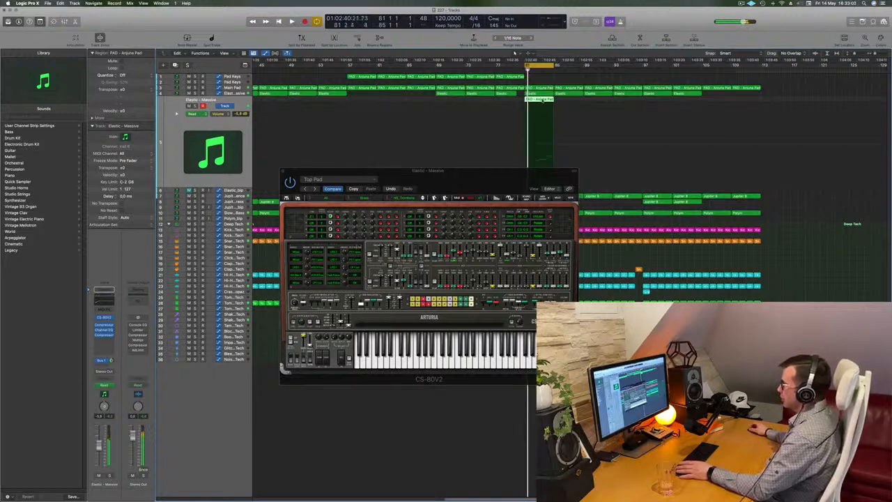
# - Open the pad region at bar 81 in the Piano Roll and transpose all its notes up one octave
pyautogui.doubleClick(542, 100)
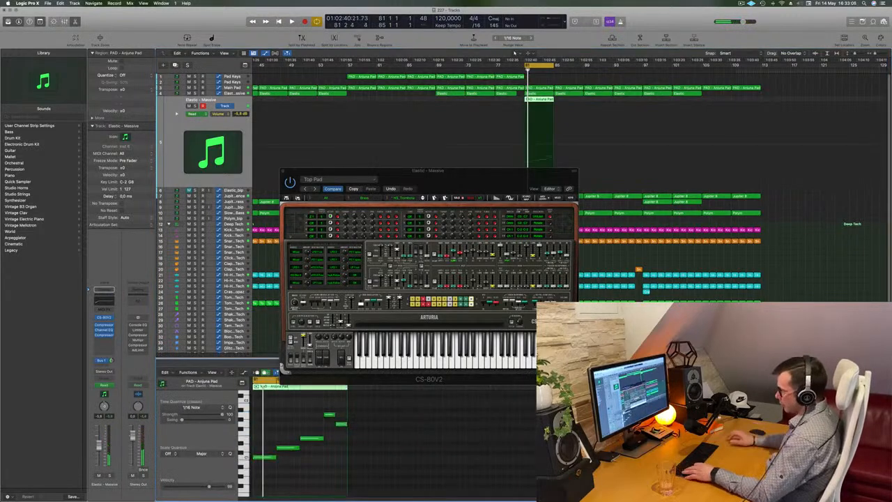
pyautogui.hotkey('alt', 'shift', 'Up')
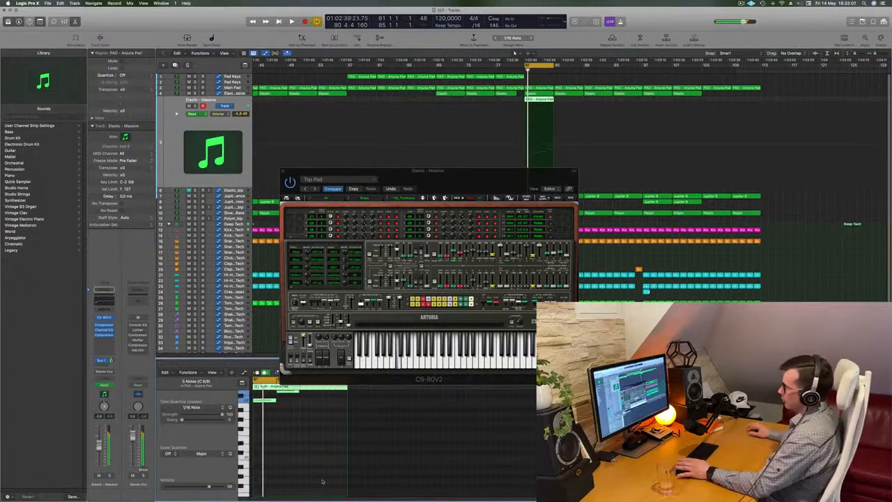
pyautogui.moveTo(439, 184); pyautogui.dragTo(447, 189)
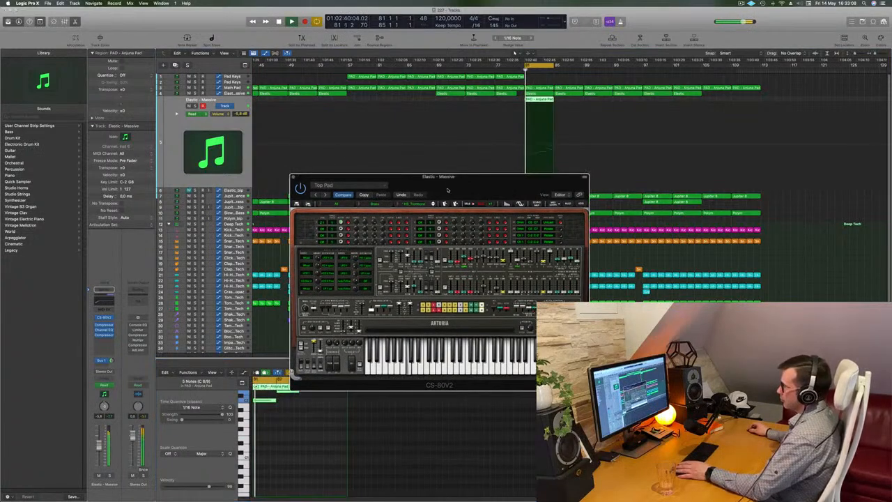
# - Audition the brass presets following HS_Trombone in the CS-80V2 with the transposed pad part playing
pyautogui.click(433, 203)
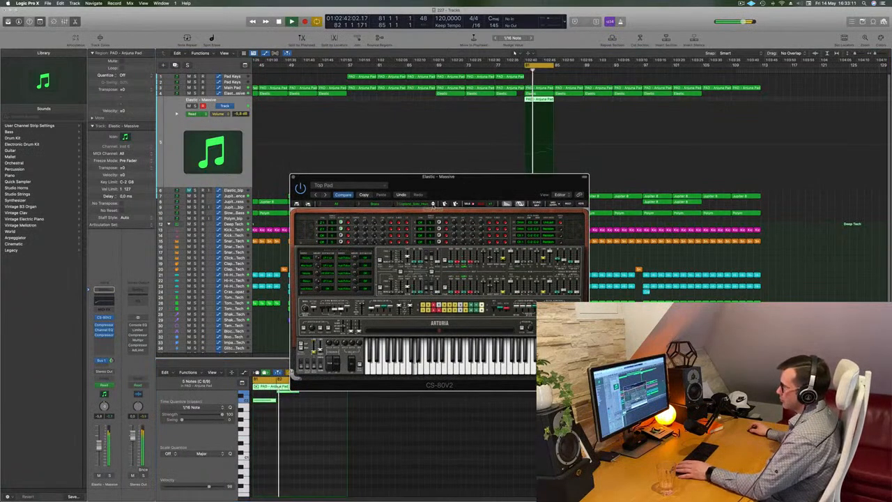
pyautogui.click(433, 203)
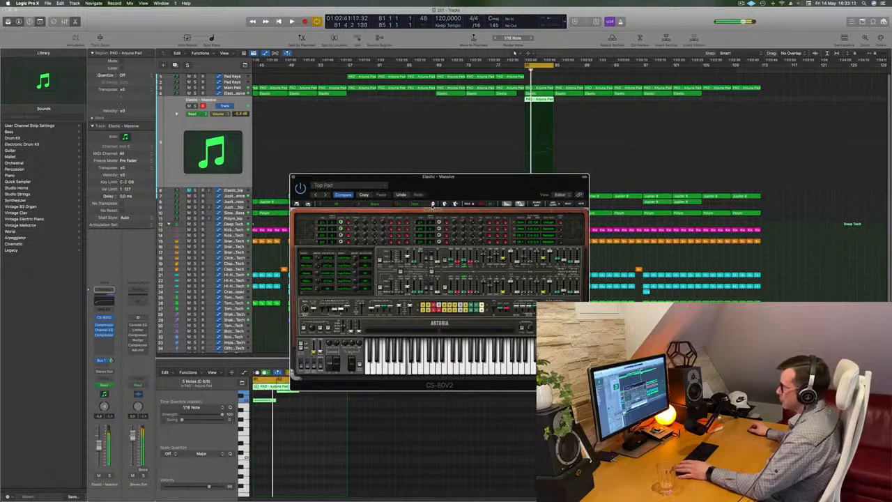
pyautogui.click(433, 204)
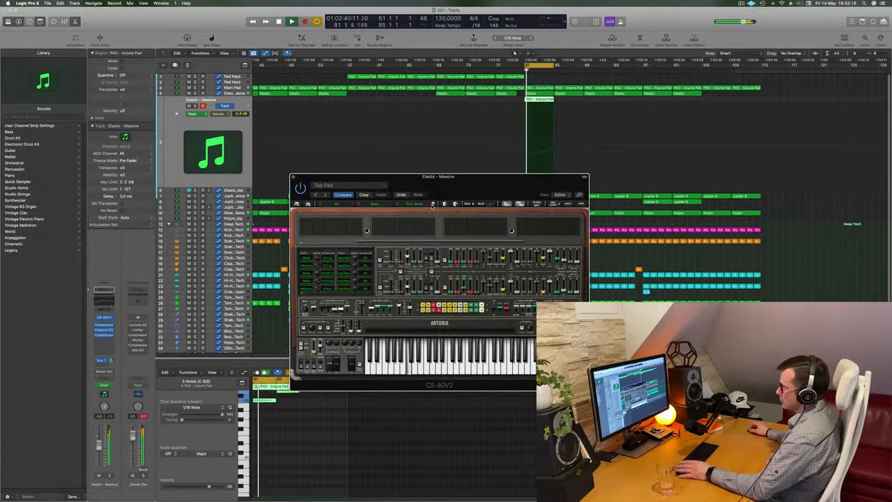
pyautogui.click(432, 203)
pyautogui.click(433, 204)
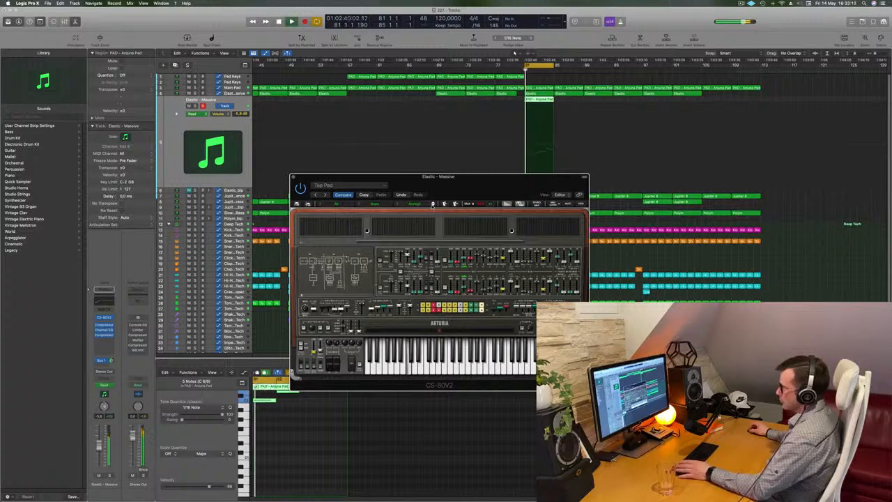
pyautogui.click(432, 204)
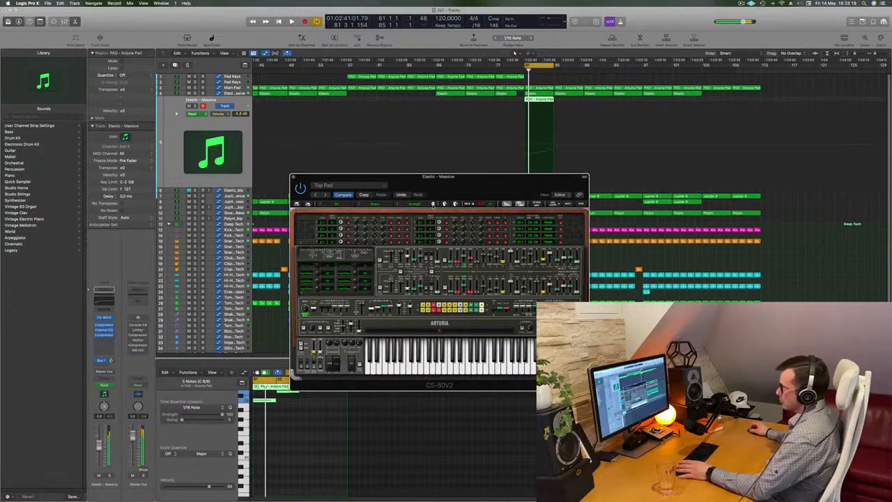
pyautogui.click(432, 203)
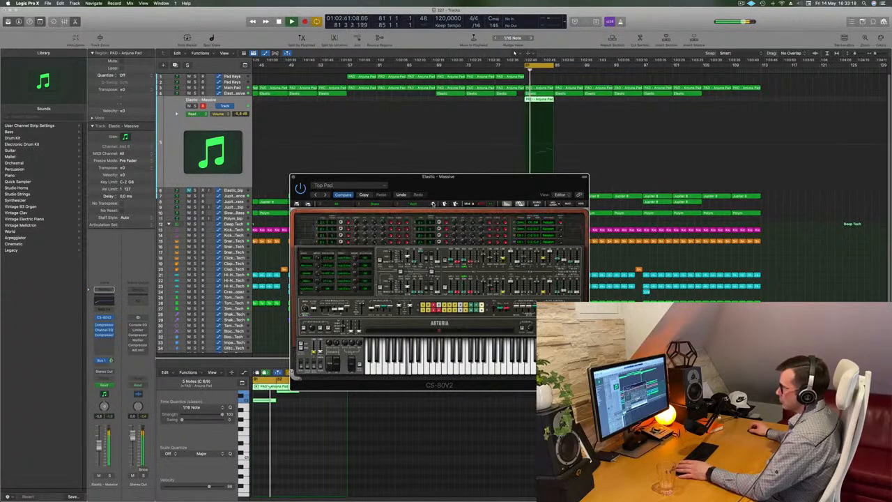
pyautogui.click(433, 203)
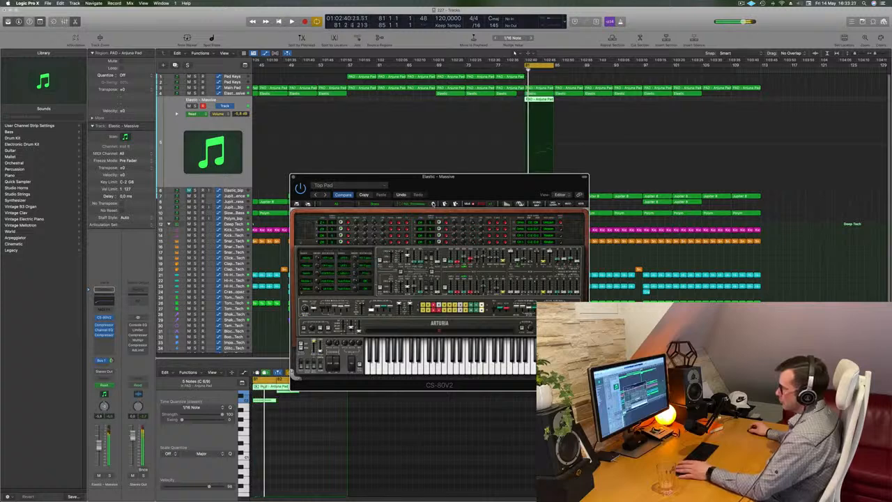
# - Return the CS-80V2 to the HS_Trombone preset and close the synth window
pyautogui.click(432, 203)
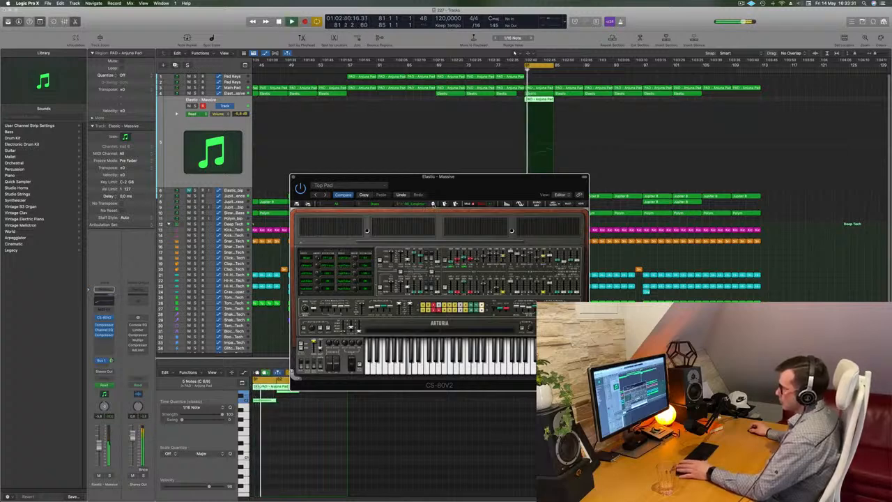
pyautogui.click(432, 203)
pyautogui.moveTo(454, 190); pyautogui.dragTo(475, 211)
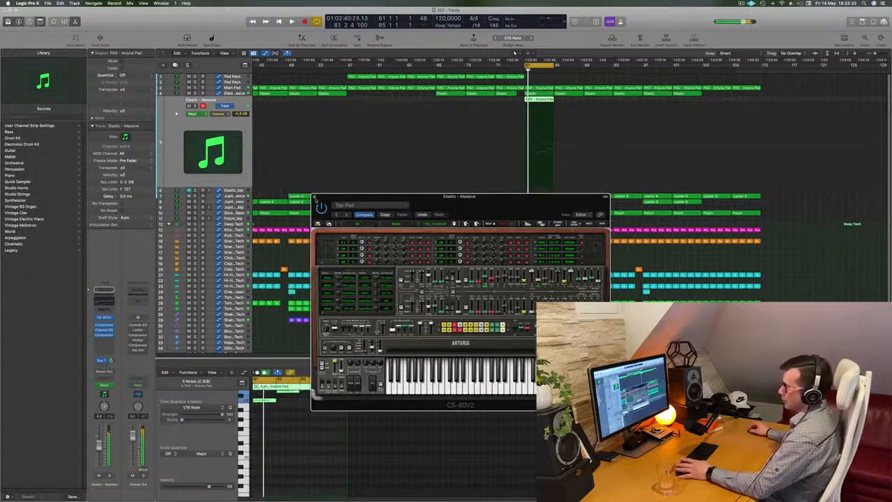
pyautogui.click(314, 196)
pyautogui.press('space')
pyautogui.press('space')
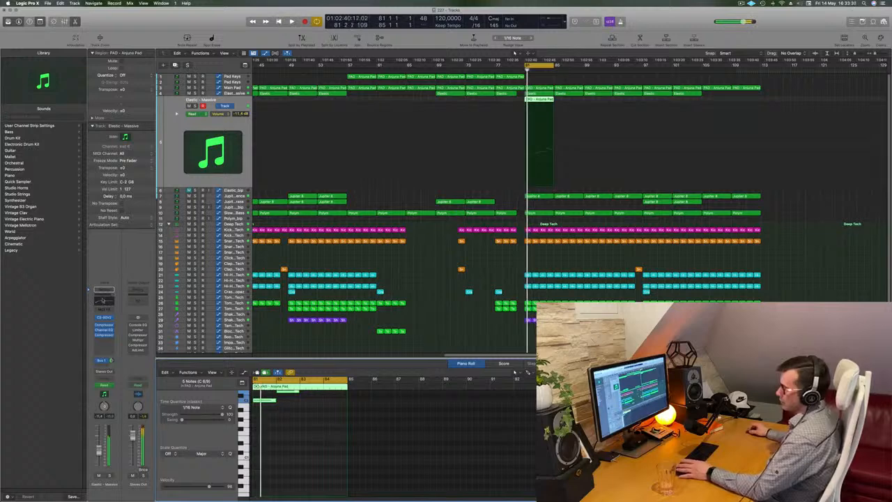
# - Enable a low cut at about 183 Hz in the Elastic - Massive track's Channel EQ and close the EQ window
pyautogui.click(102, 300)
pyautogui.press('space')
pyautogui.press('space')
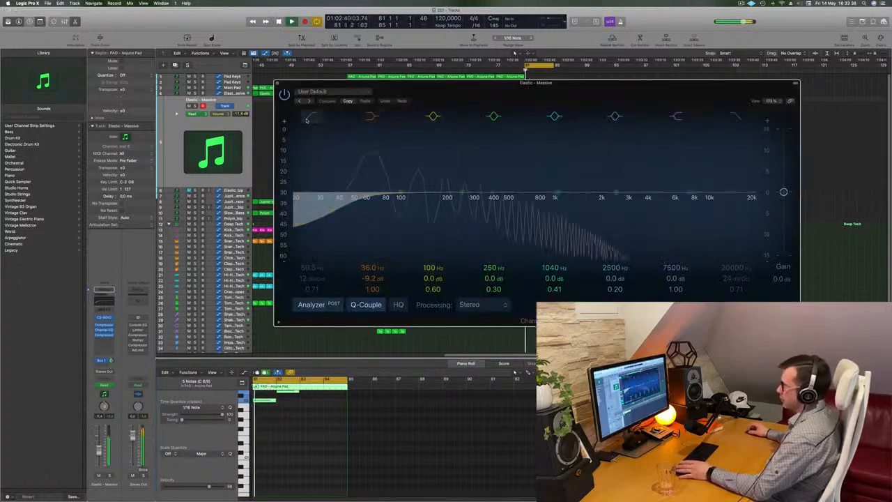
pyautogui.click(307, 120)
pyautogui.moveTo(346, 209); pyautogui.dragTo(443, 206)
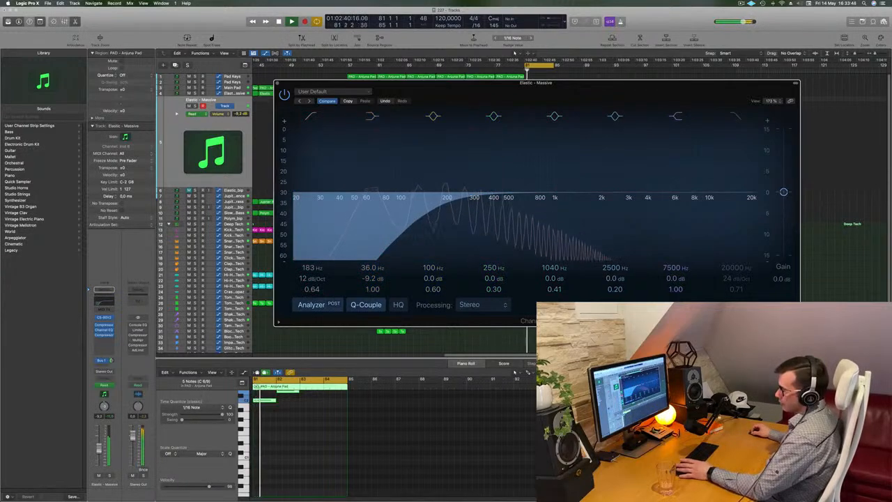
pyautogui.click(104, 357)
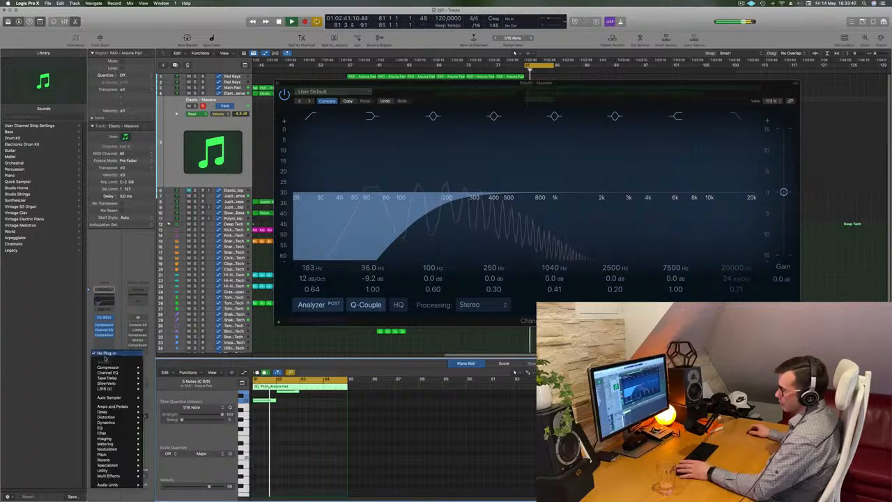
pyautogui.click(292, 78)
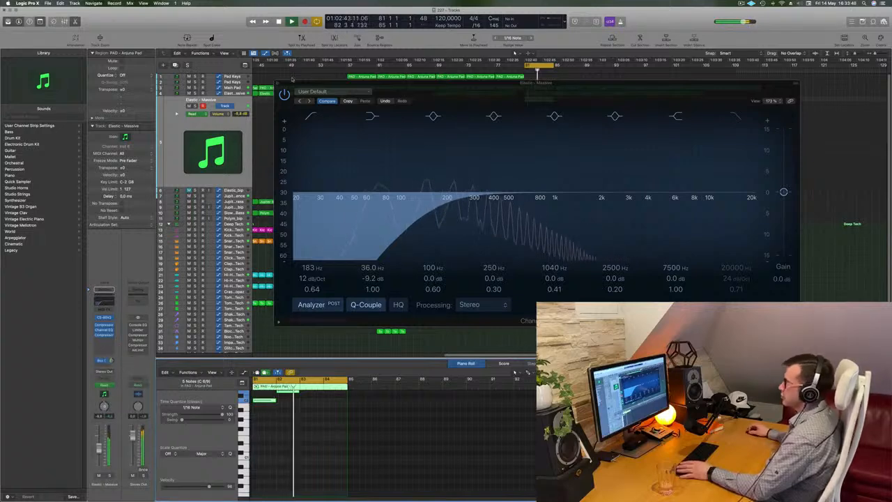
pyautogui.click(276, 83)
# - Repeat the bar 81 pad region three times on the Elastic - Massive track and restart playback
pyautogui.scroll(-5, 451, 116)
pyautogui.press('space')
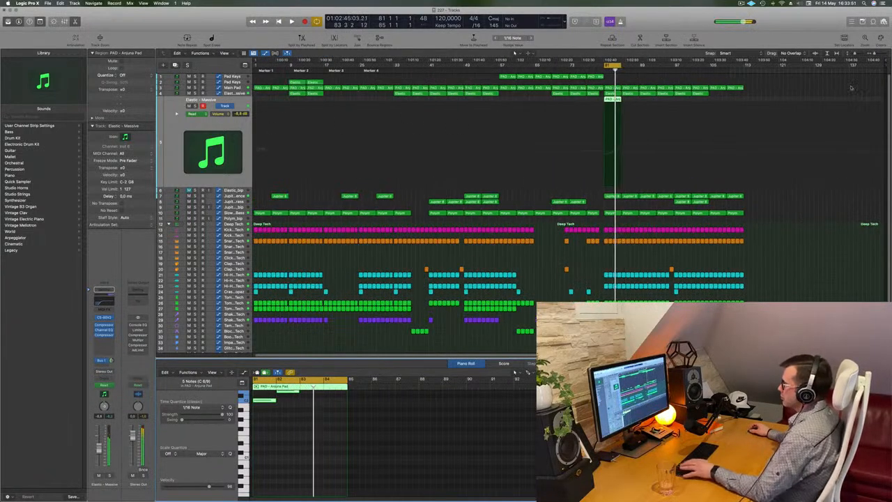
pyautogui.press('space')
pyautogui.click(614, 101)
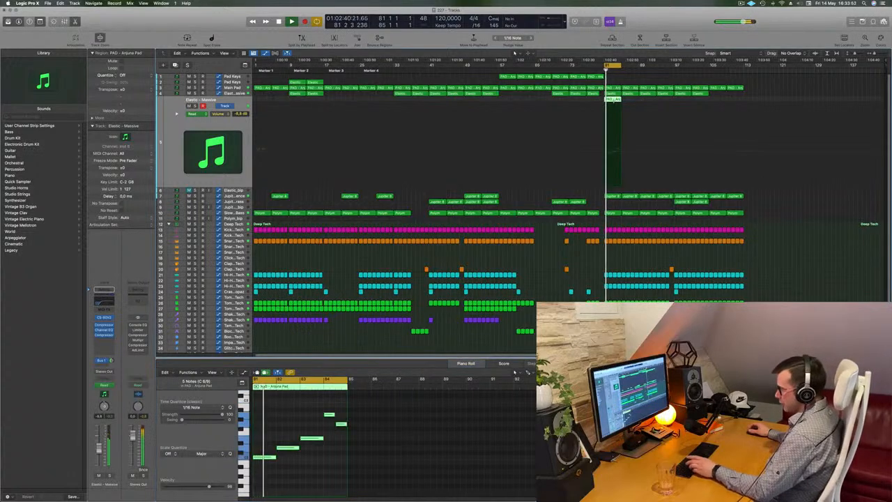
pyautogui.press('super+r')
pyautogui.press('super+r')
pyautogui.press('super+r')
pyautogui.press('space')
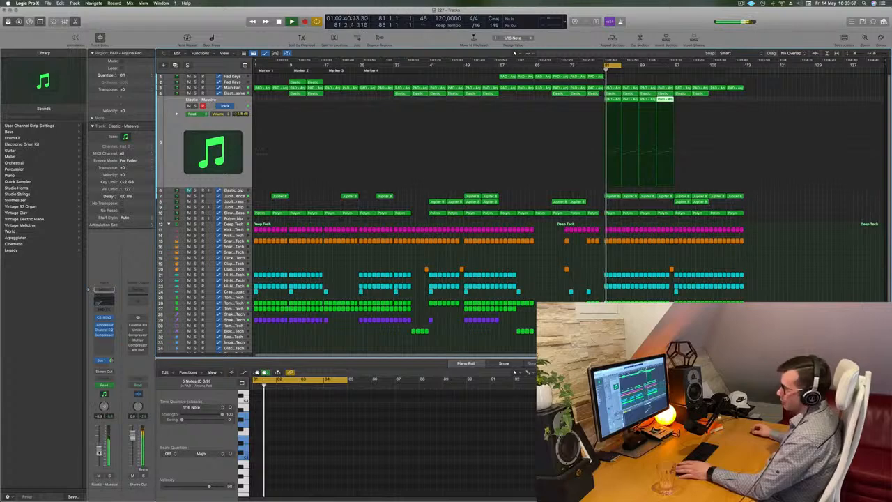
# - Solo the Elastic - Massive track briefly, and adjust its volume and its Bus 1 send level against the full mix
pyautogui.hotkey('ctrl', 's')
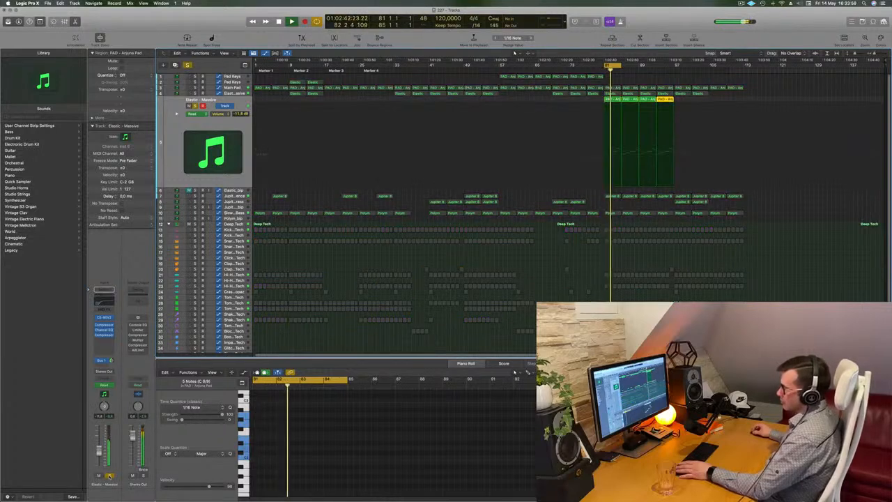
pyautogui.hotkey('ctrl', 's')
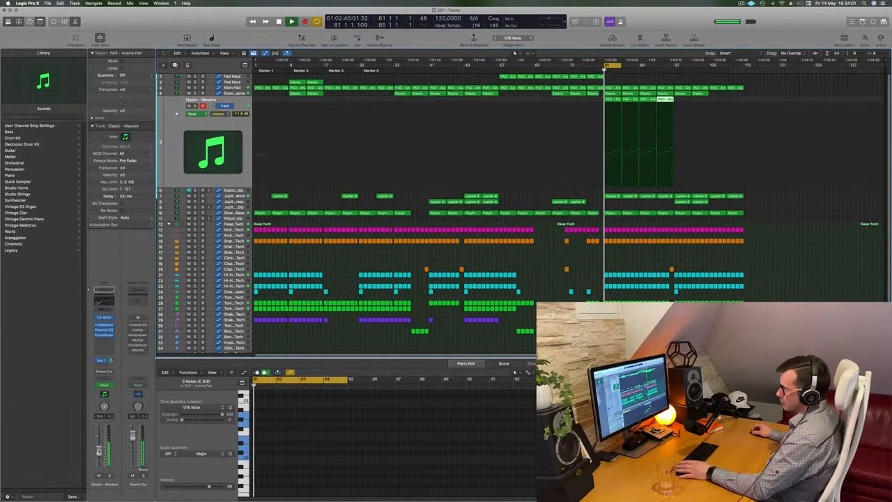
pyautogui.moveTo(99, 452); pyautogui.dragTo(99, 448)
pyautogui.moveTo(111, 360); pyautogui.dragTo(111, 363)
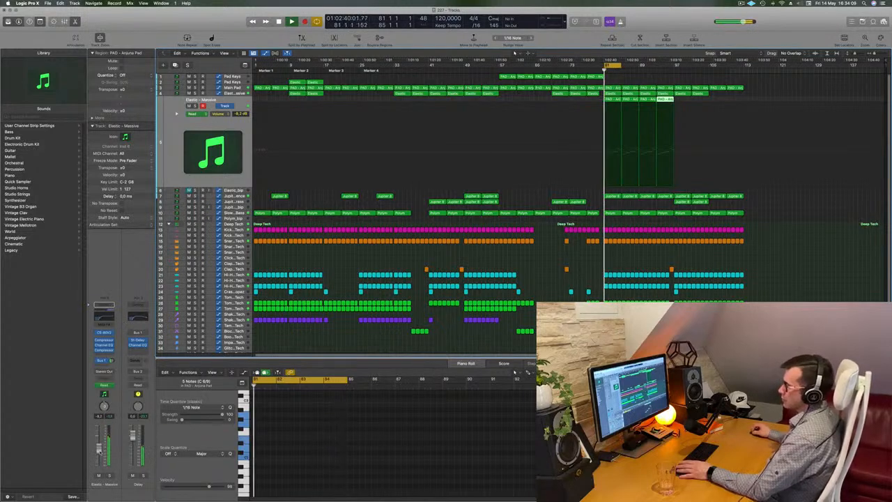
pyautogui.moveTo(100, 451); pyautogui.dragTo(99, 451)
# - Extend the cycle range to bar 97 and repeat the two lower-track Jupiter 8 regions from bar 97 once at bar 105
pyautogui.click(625, 81)
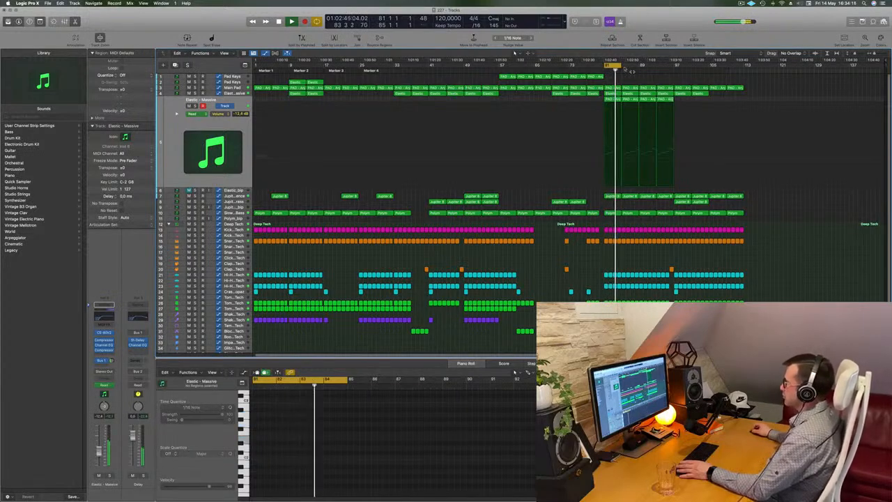
pyautogui.moveTo(631, 70); pyautogui.dragTo(674, 68)
pyautogui.moveTo(723, 207); pyautogui.dragTo(687, 203)
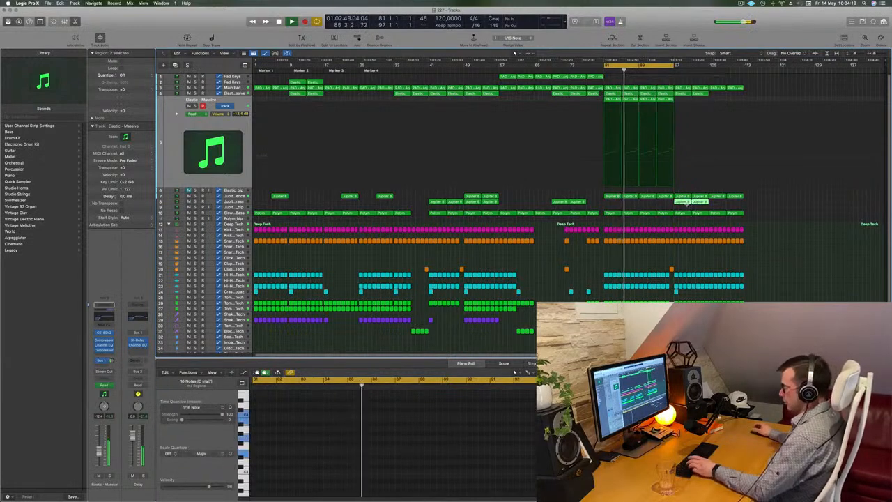
pyautogui.keyDown('shift'); pyautogui.click(735, 202); pyautogui.keyUp('shift')
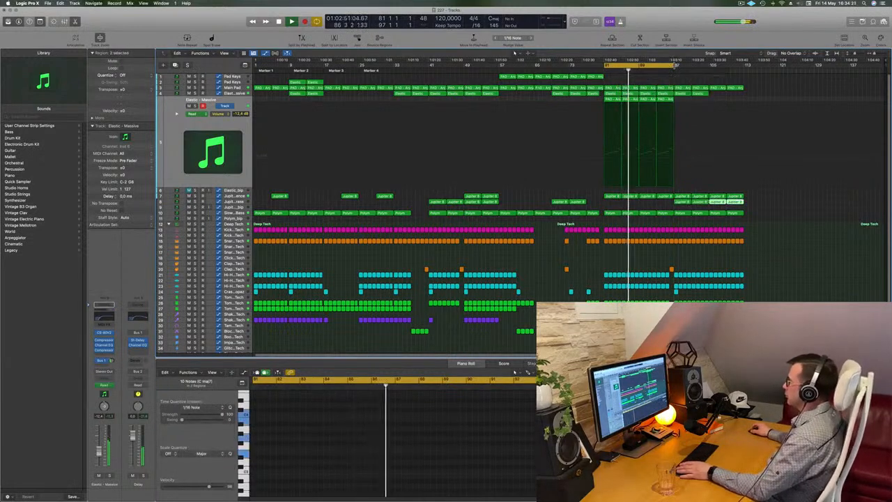
# - Set the cycle range to bars 97–113, repeat that section's regions up to bar 145, and copy the bar 81 shaker regions onward
pyautogui.moveTo(674, 66); pyautogui.dragTo(743, 67)
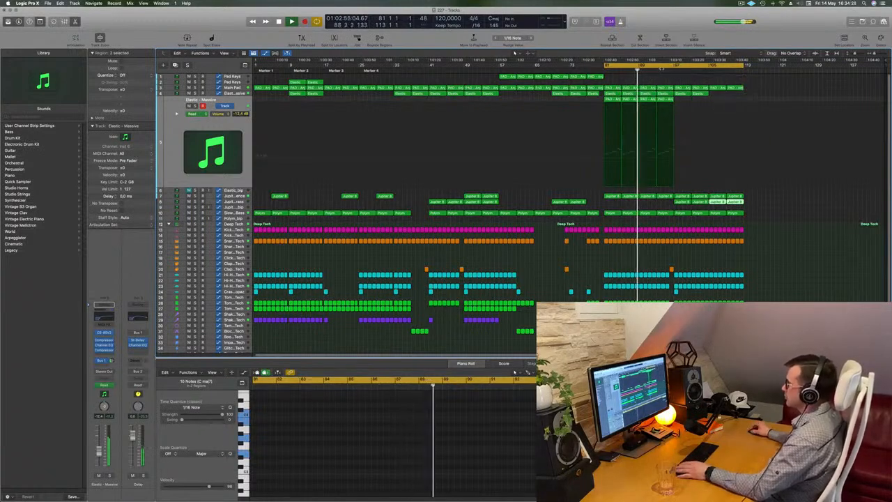
pyautogui.moveTo(661, 68); pyautogui.dragTo(730, 67)
pyautogui.moveTo(813, 67); pyautogui.dragTo(743, 75)
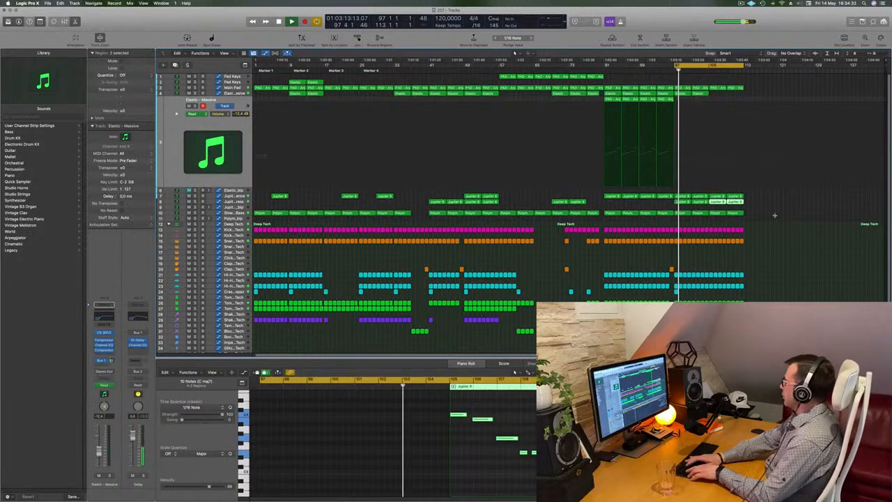
pyautogui.press('super+r')
pyautogui.press('space')
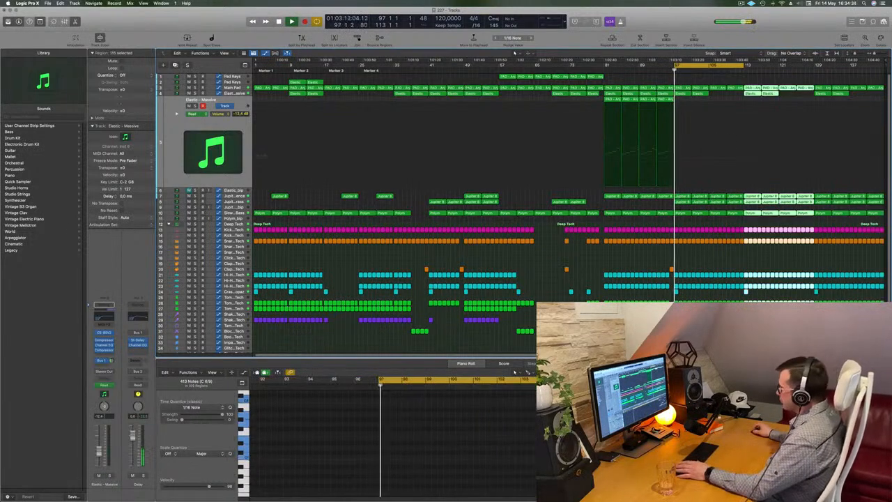
pyautogui.moveTo(603, 320); pyautogui.dragTo(670, 320)
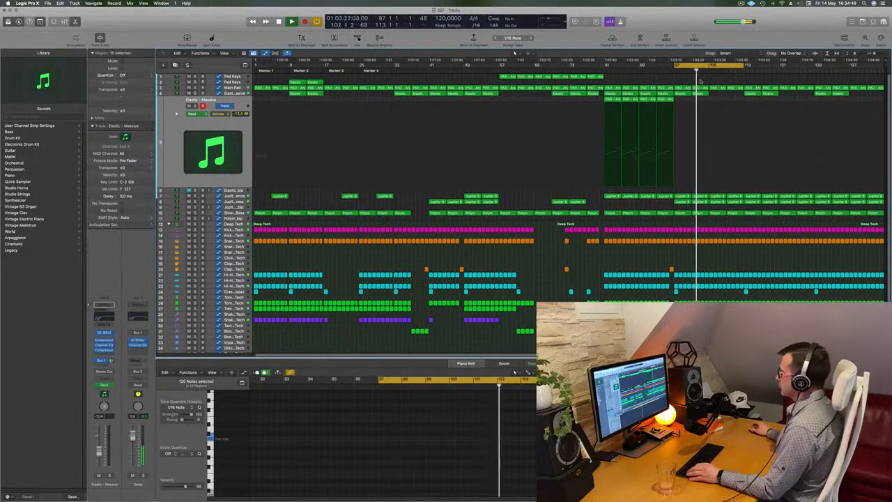
# - Raise the Main Pad automation point just before bar 113 to continue the ramp upward, and extend the cycle range past bar 129
pyautogui.scroll(1, 728, 119)
pyautogui.scroll(-1, 728, 120)
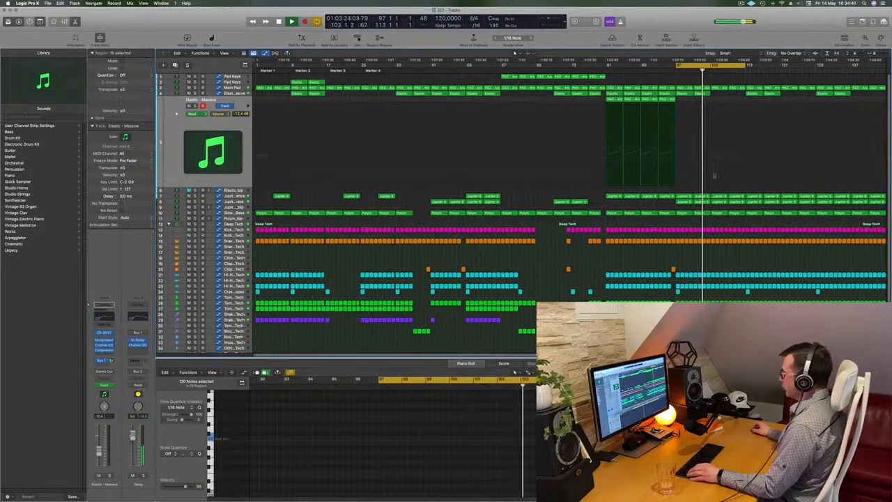
pyautogui.scroll(2, 715, 252)
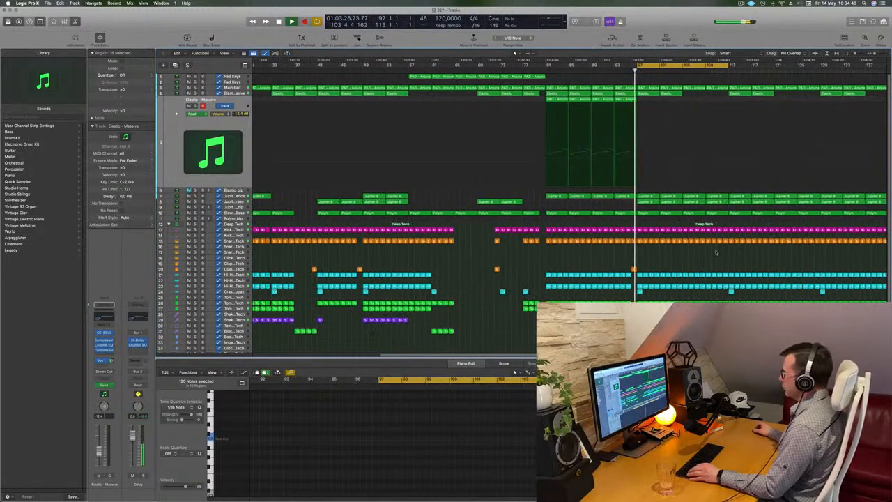
pyautogui.scroll(2, 715, 252)
pyautogui.scroll(-2, 715, 253)
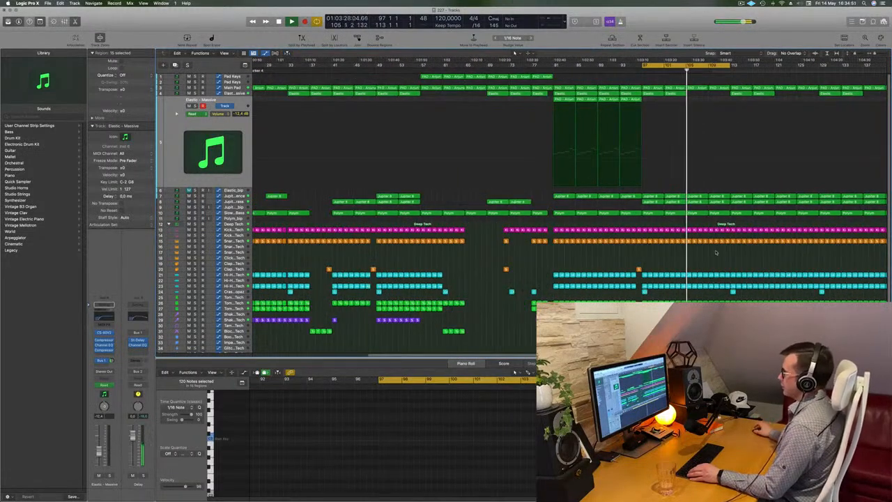
pyautogui.press('Up')
pyautogui.press('Up')
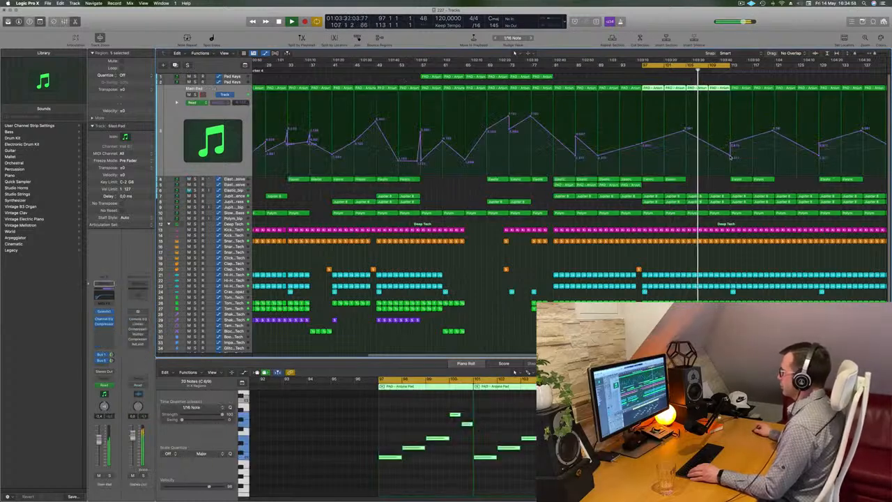
pyautogui.click(730, 158)
pyautogui.click(730, 157)
pyautogui.moveTo(730, 157); pyautogui.dragTo(730, 115)
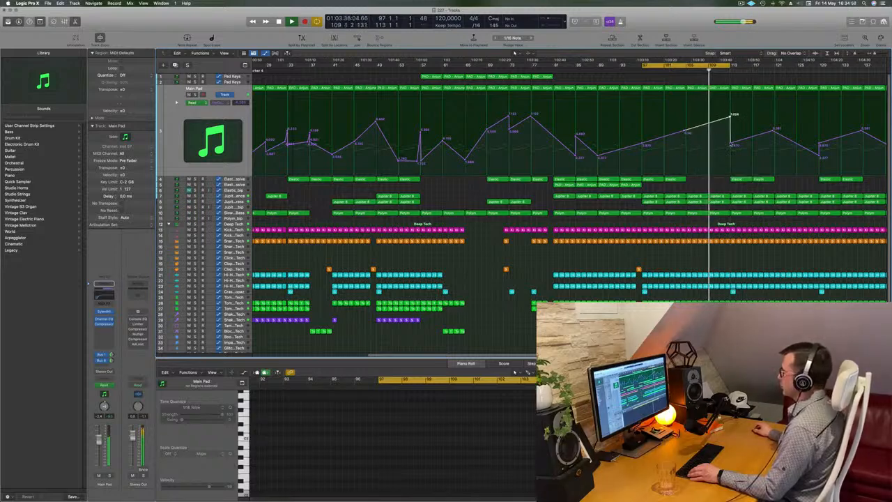
pyautogui.press('super+Right')
pyautogui.press('super+Right')
pyautogui.press('super+Right')
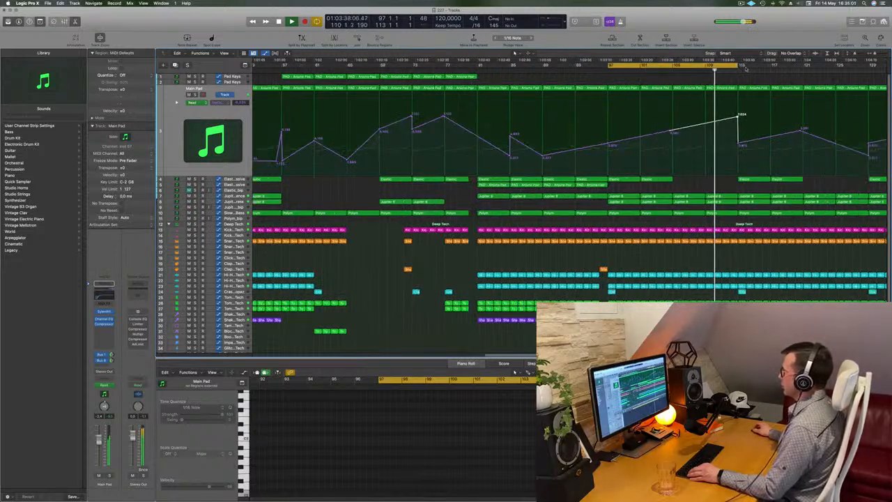
pyautogui.press('super+Left')
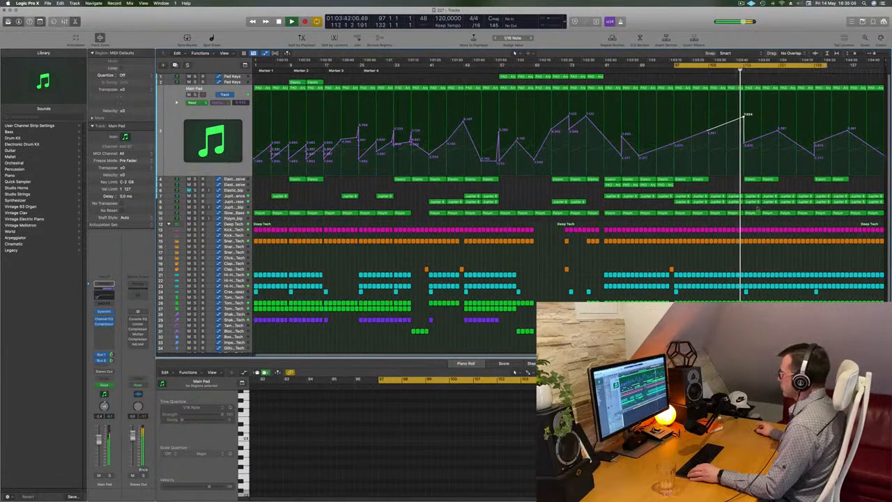
# - Delete the three lower-track Jupiter 8 regions between bars 113 and 125, and select the Jupiter 8 Sequence track
pyautogui.moveTo(757, 207); pyautogui.dragTo(785, 204)
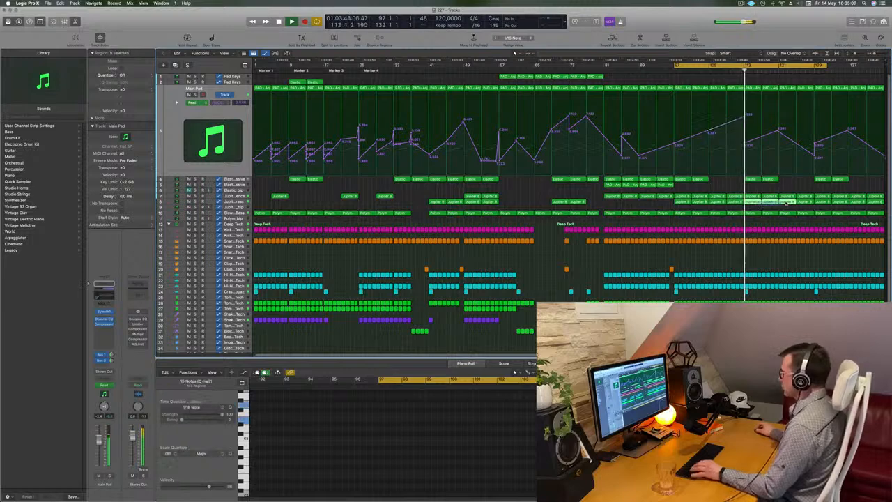
pyautogui.click(756, 193)
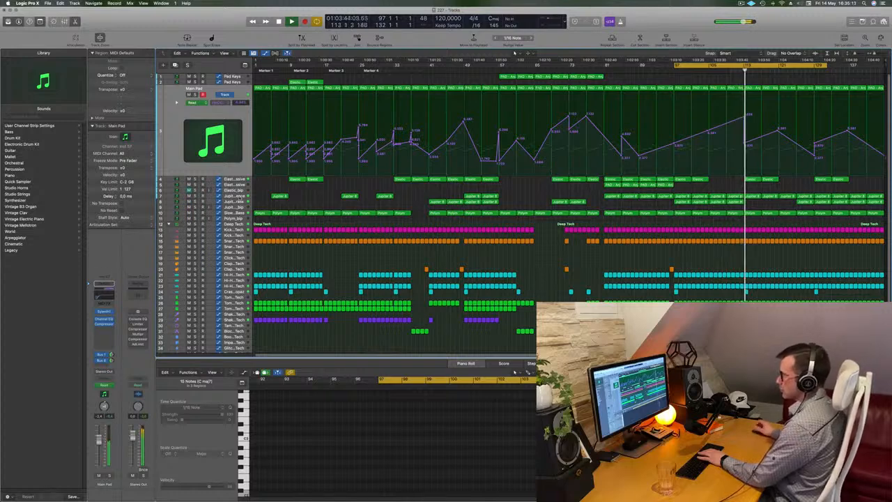
pyautogui.click(239, 197)
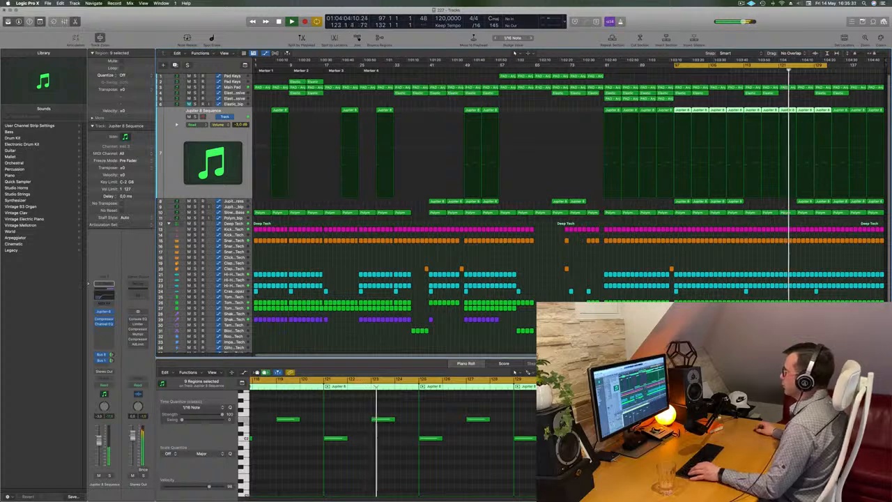
# - Copy the four Pad Keys regions from bars 57–73 to bar 121 and resume playback just before them
pyautogui.click(547, 80)
pyautogui.moveTo(547, 81); pyautogui.dragTo(685, 84)
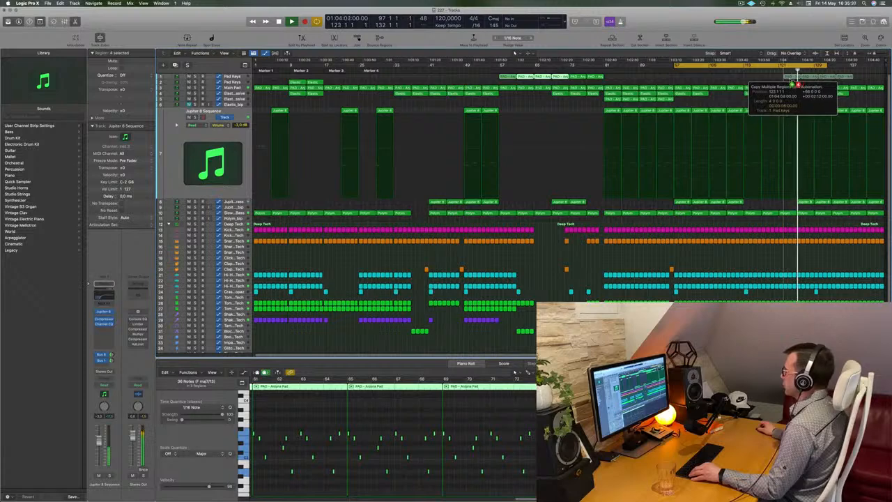
pyautogui.moveTo(793, 79); pyautogui.dragTo(778, 72)
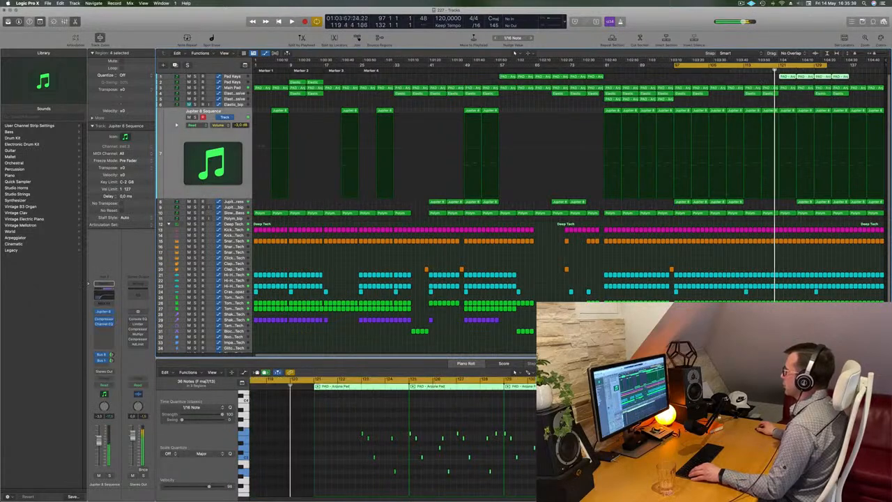
pyautogui.scroll(3, 813, 104)
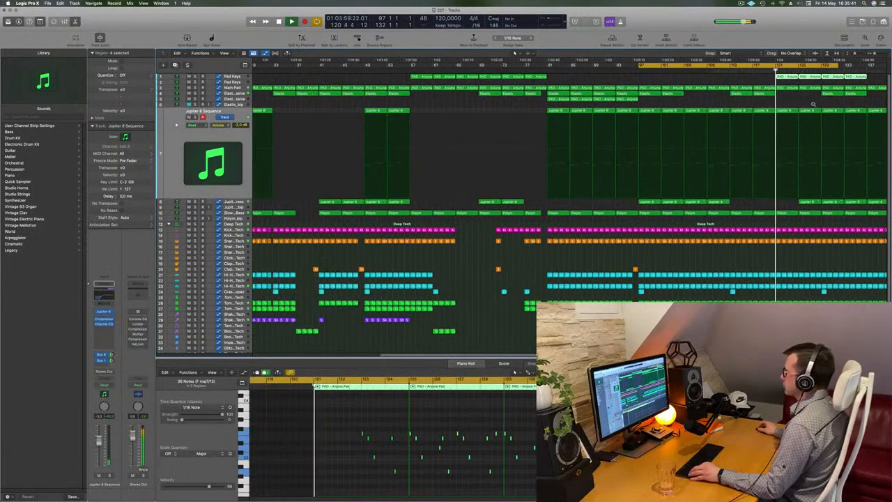
pyautogui.scroll(2, 812, 104)
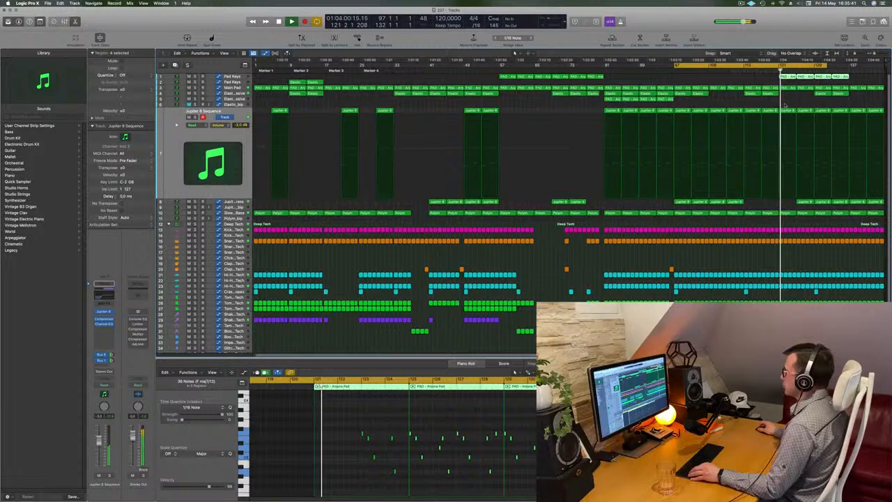
# - Delete the three lower-track Jupiter 8 regions at bars 125, 129 and 133
pyautogui.click(806, 203)
pyautogui.press('Delete')
pyautogui.click(829, 203)
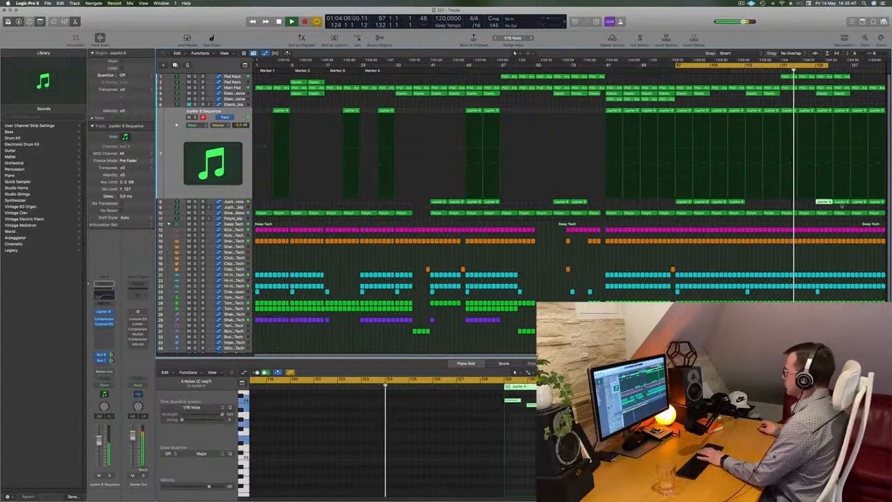
pyautogui.press('Delete')
pyautogui.click(840, 202)
pyautogui.press('Delete')
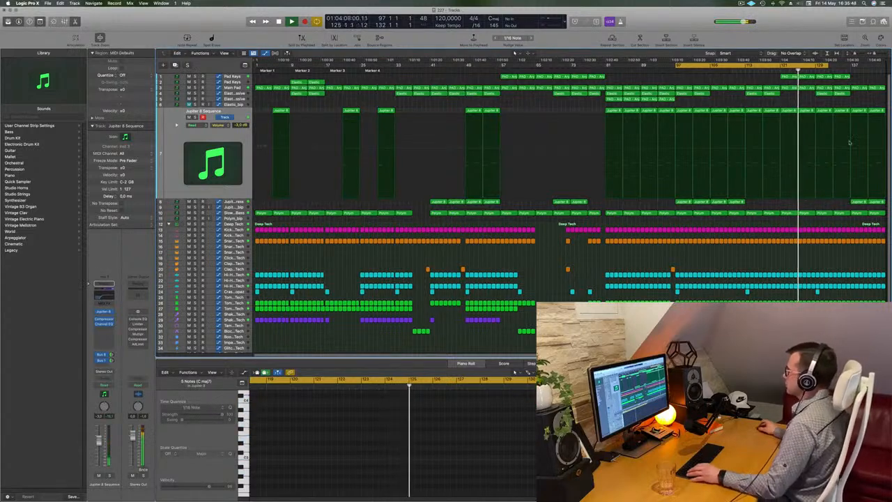
# - Set the cycle range to bars 129–145 and repeat all regions in that section once at bar 145
pyautogui.moveTo(827, 67); pyautogui.dragTo(883, 67)
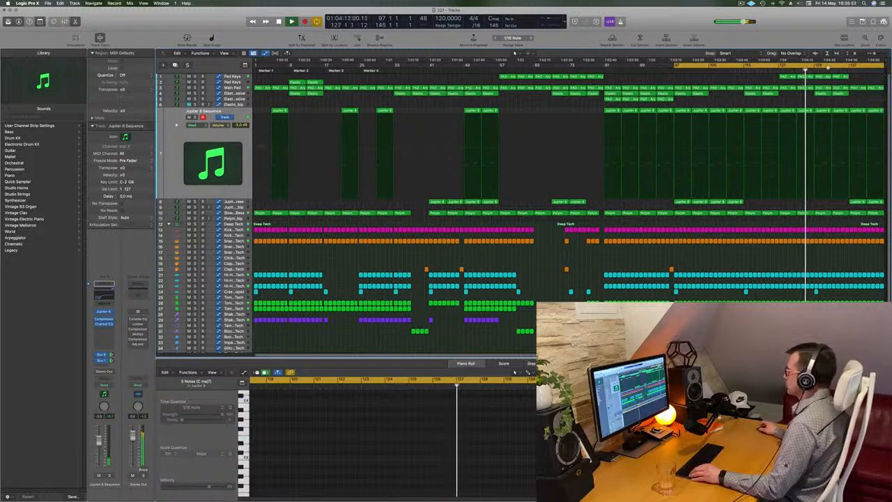
pyautogui.press('c')
pyautogui.moveTo(814, 66); pyautogui.dragTo(884, 67)
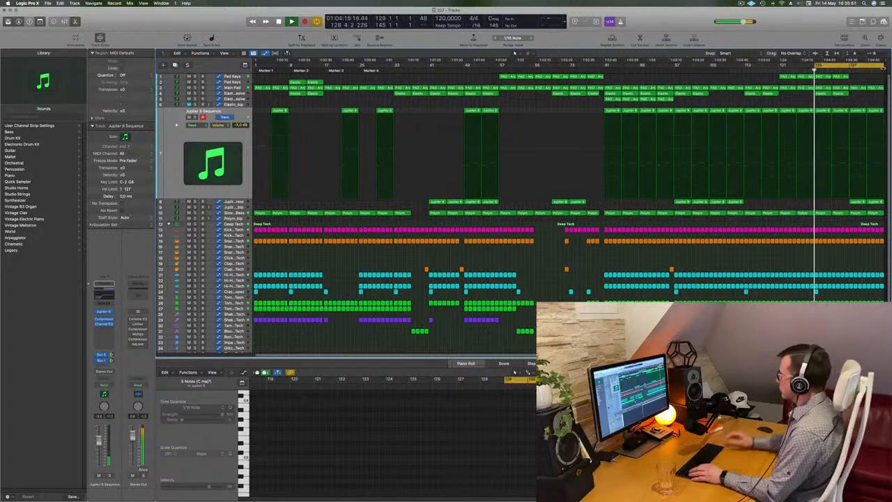
pyautogui.press('super+a')
pyautogui.press('z')
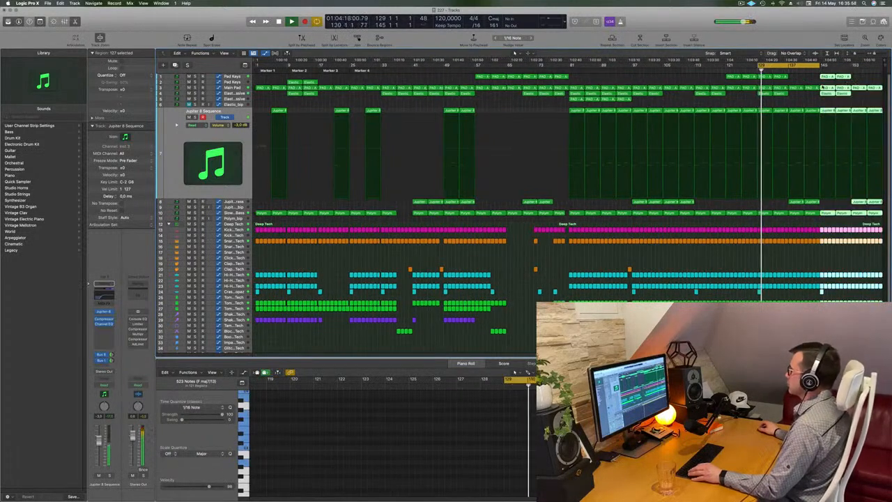
# - Move the two Elastic - Massive regions from bar 129 to bar 137
pyautogui.click(808, 102)
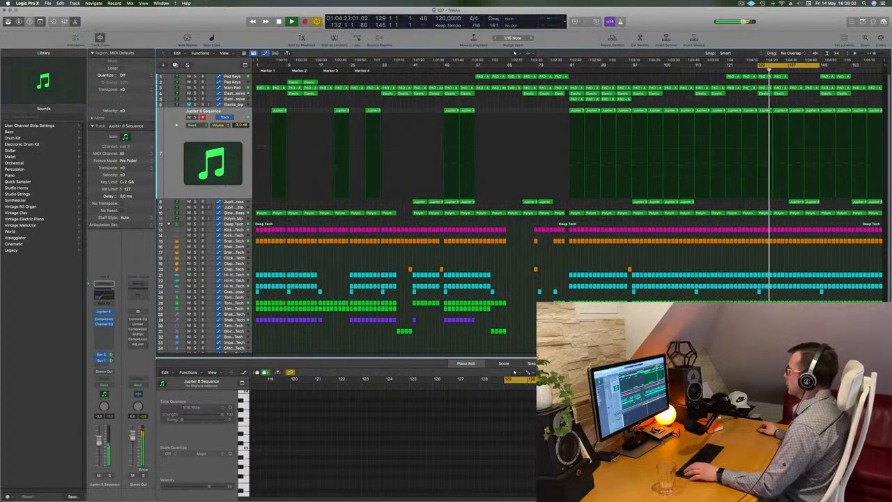
pyautogui.moveTo(780, 97); pyautogui.dragTo(779, 93)
pyautogui.press('BackSpace')
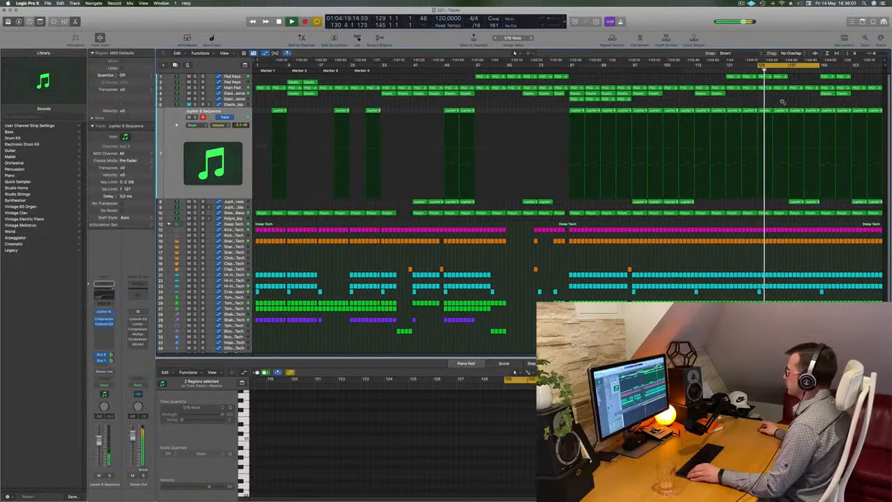
# - Delete the two lower-track Jupiter 8 regions at bar 137 and the two Pad Keys regions at bar 145
pyautogui.moveTo(799, 207); pyautogui.dragTo(813, 202)
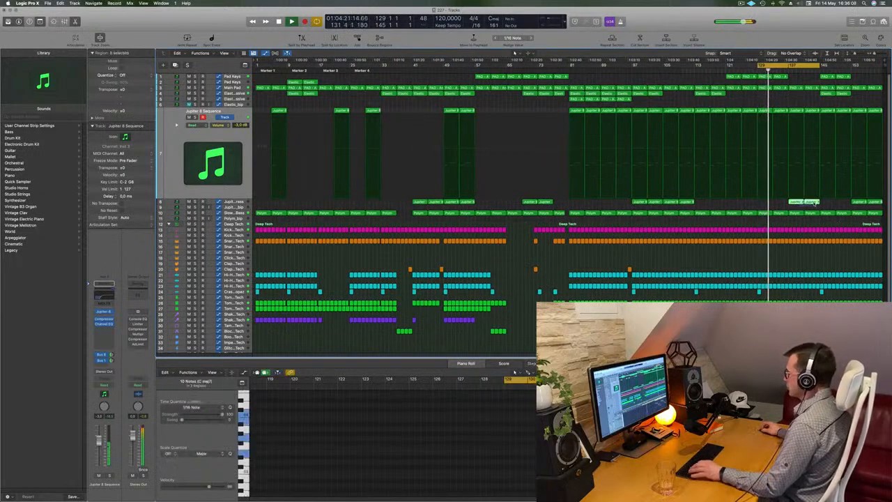
pyautogui.press('Delete')
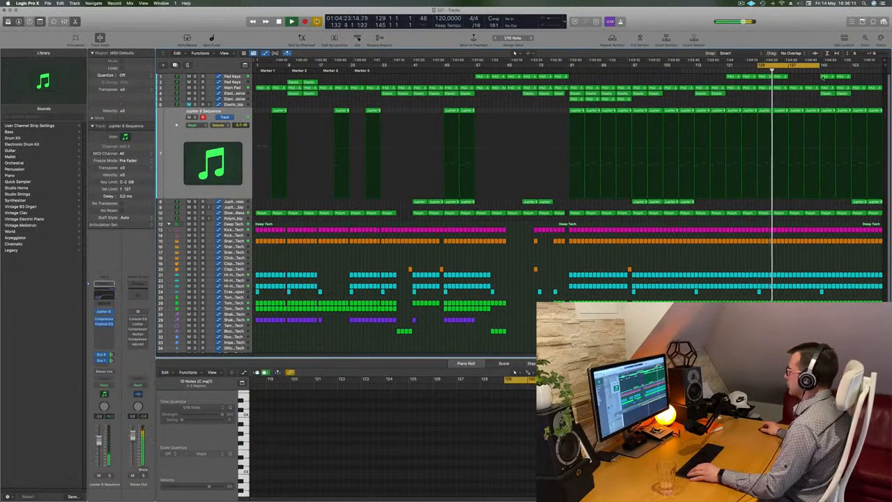
pyautogui.moveTo(822, 78); pyautogui.dragTo(847, 96)
pyautogui.press('Delete')
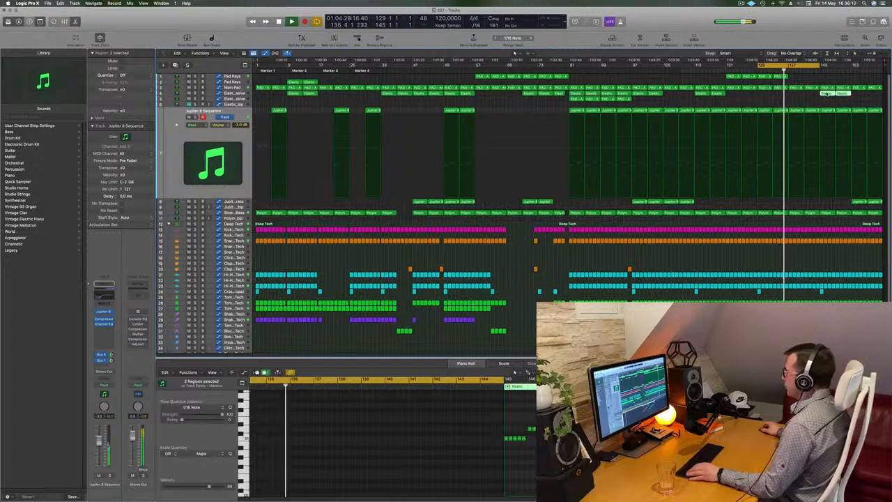
# - Extend the project end to bar 174 and lengthen the cycle range to about bar 166
pyautogui.moveTo(826, 93)
pyautogui.mouseDown()
pyautogui.moveTo(796, 98)
pyautogui.moveTo(829, 97)
pyautogui.mouseUp()
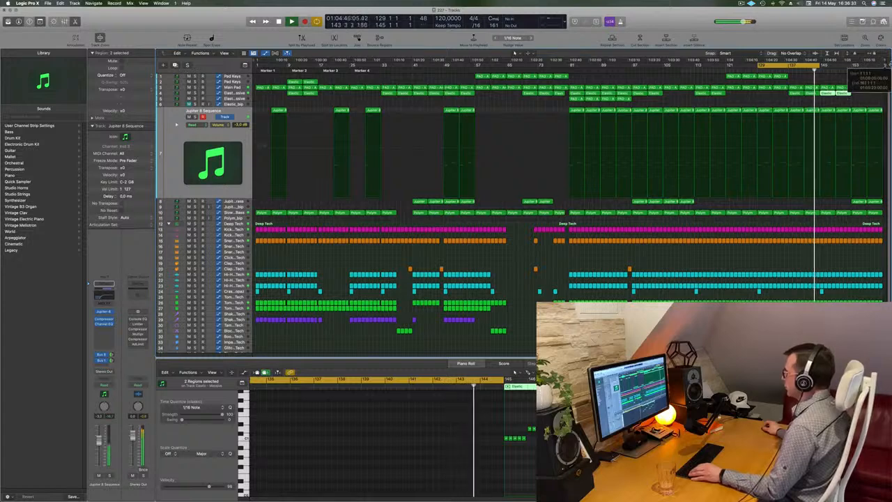
pyautogui.moveTo(888, 65); pyautogui.dragTo(889, 71)
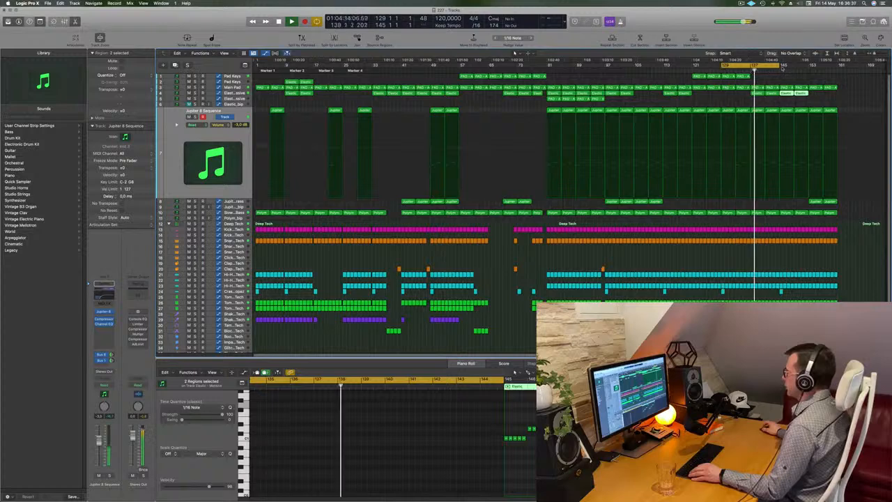
pyautogui.moveTo(753, 69); pyautogui.dragTo(858, 69)
pyautogui.click(777, 102)
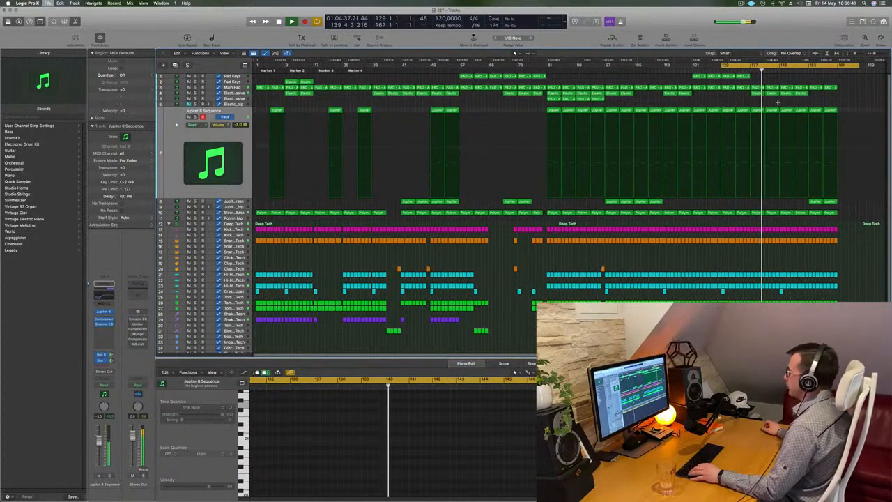
# - Delete the two Elastic - Massive regions at bar 145 and the shaker regions from bar 145 onward
pyautogui.moveTo(809, 95); pyautogui.dragTo(789, 105)
pyautogui.press('Delete')
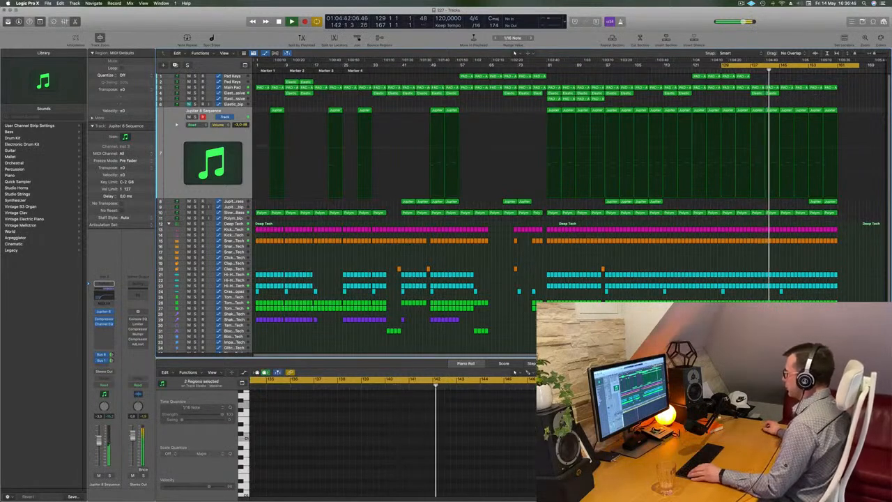
pyautogui.moveTo(836, 323); pyautogui.dragTo(783, 318)
pyautogui.press('Delete')
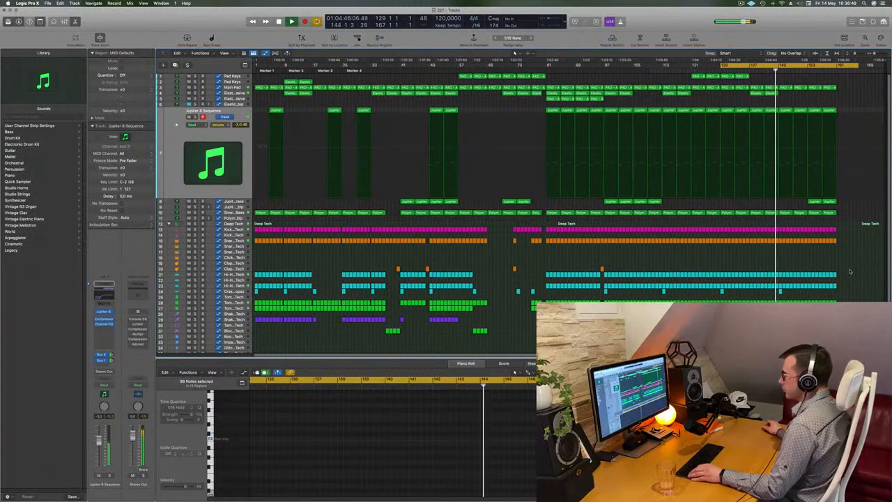
# - Delete the upper hi-hat track's regions from bar 144 onward and the lower hi-hat track's regions from bar 153 onward
pyautogui.moveTo(849, 271); pyautogui.dragTo(781, 279)
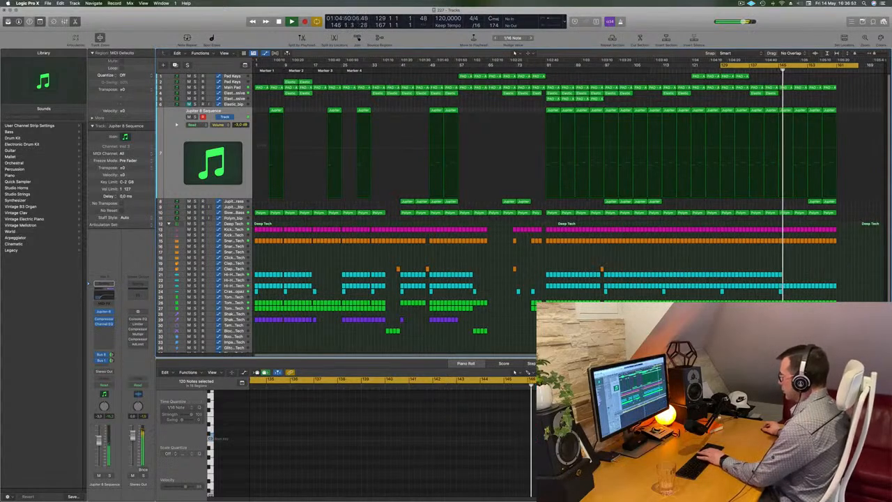
pyautogui.press('Delete')
pyautogui.press('Delete')
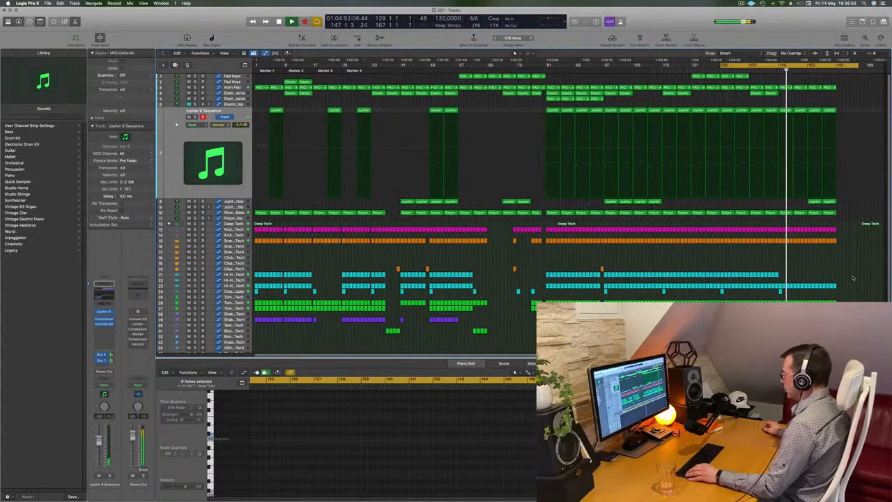
pyautogui.moveTo(852, 278); pyautogui.dragTo(812, 292)
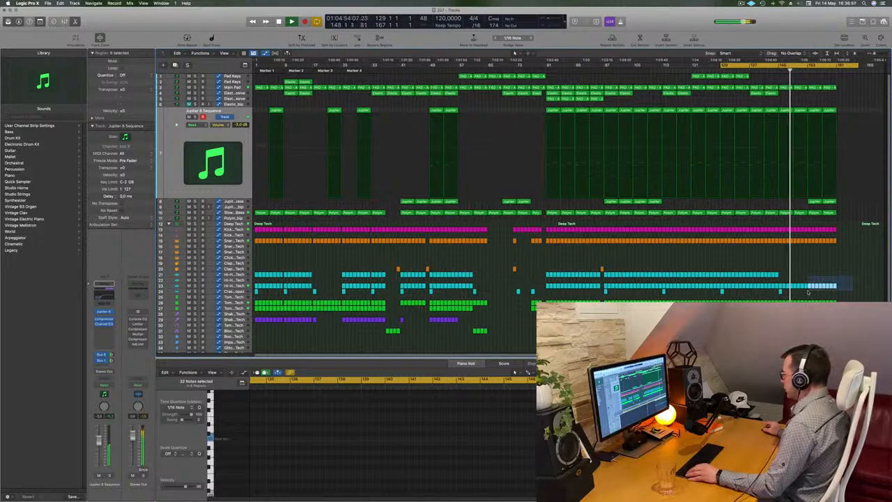
pyautogui.press('Delete')
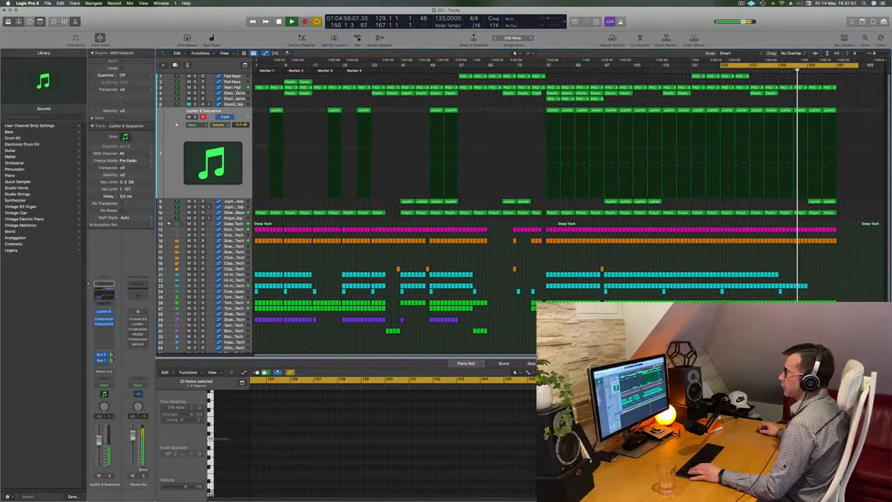
# - Pull the Main Pad automation down to a low point at bar 153, and delete the two Polym regions in bars 153–161
pyautogui.click(237, 89)
pyautogui.click(806, 130)
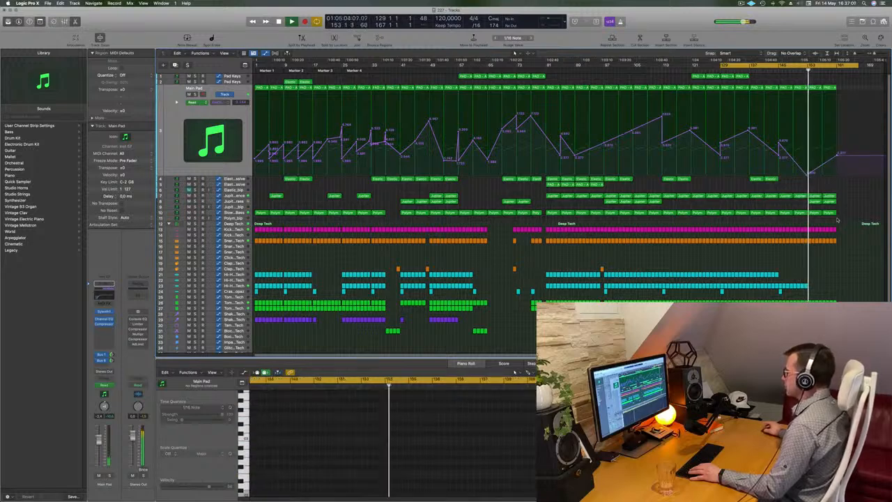
pyautogui.moveTo(821, 217); pyautogui.dragTo(815, 216)
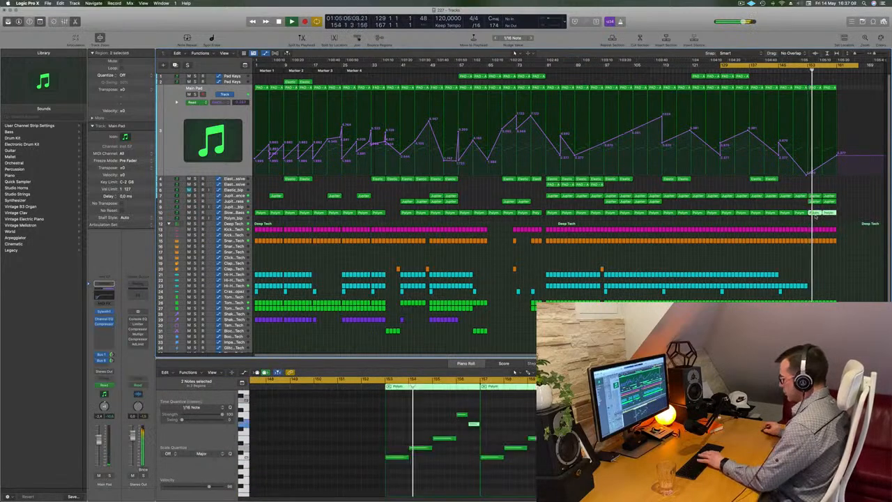
pyautogui.press('Delete')
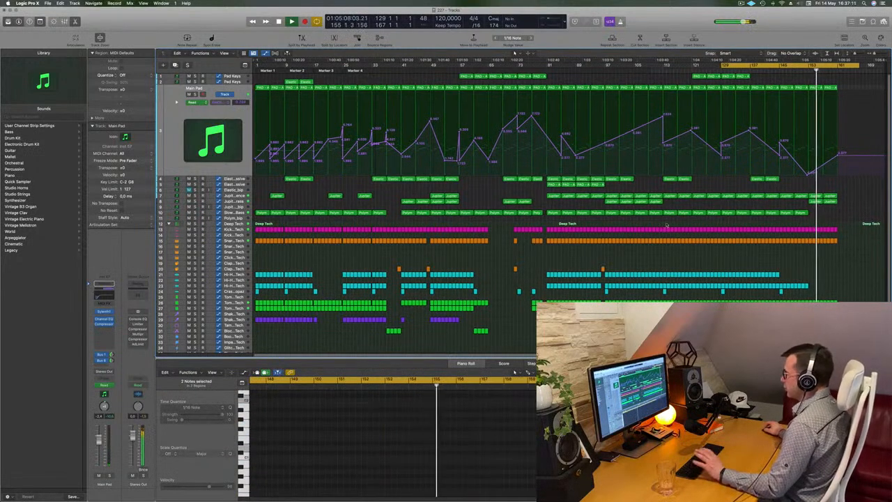